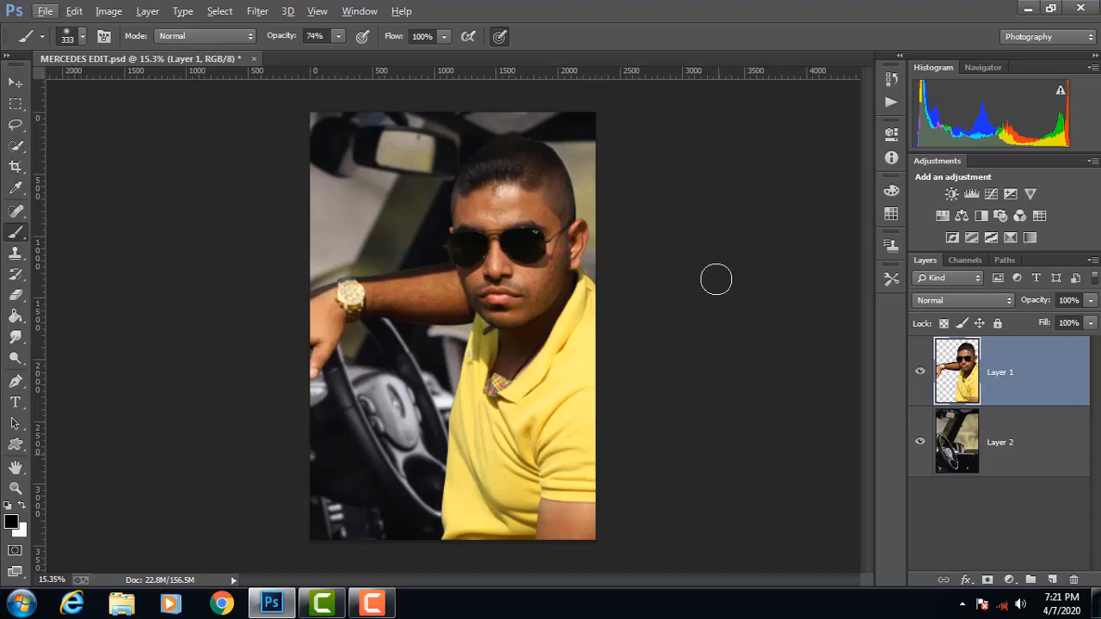
# Step: Open Camera Raw for Layer 1 and set Blacks +50, Shadows -45, Highlights -68, Contrast -13, Temperature -8, Tint +3 and Clarity +39
pyautogui.click(258, 12)
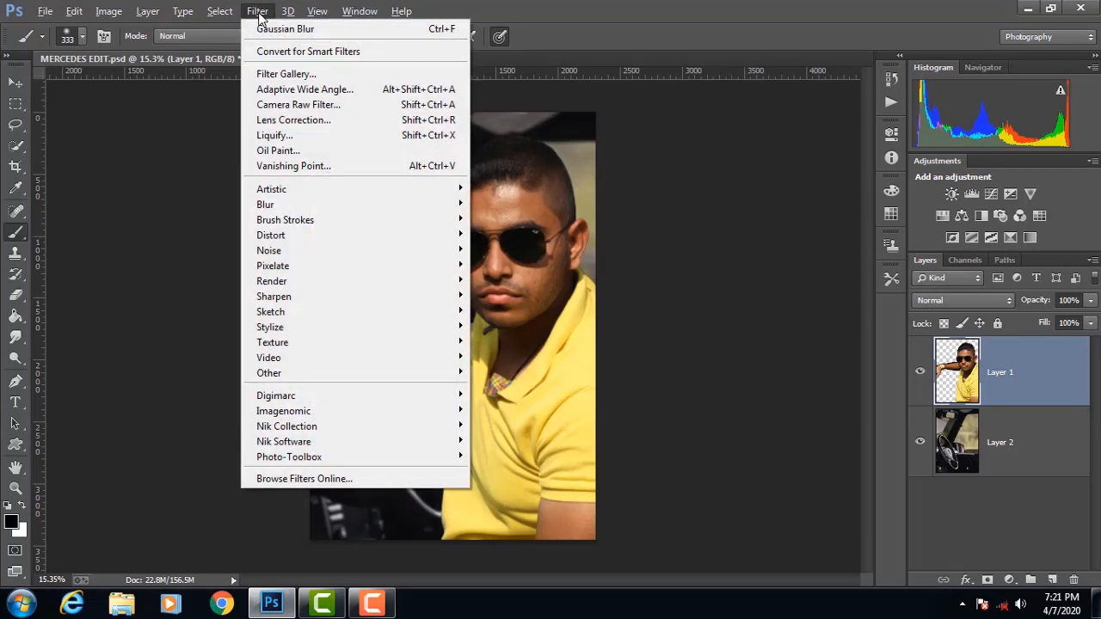
pyautogui.click(368, 106)
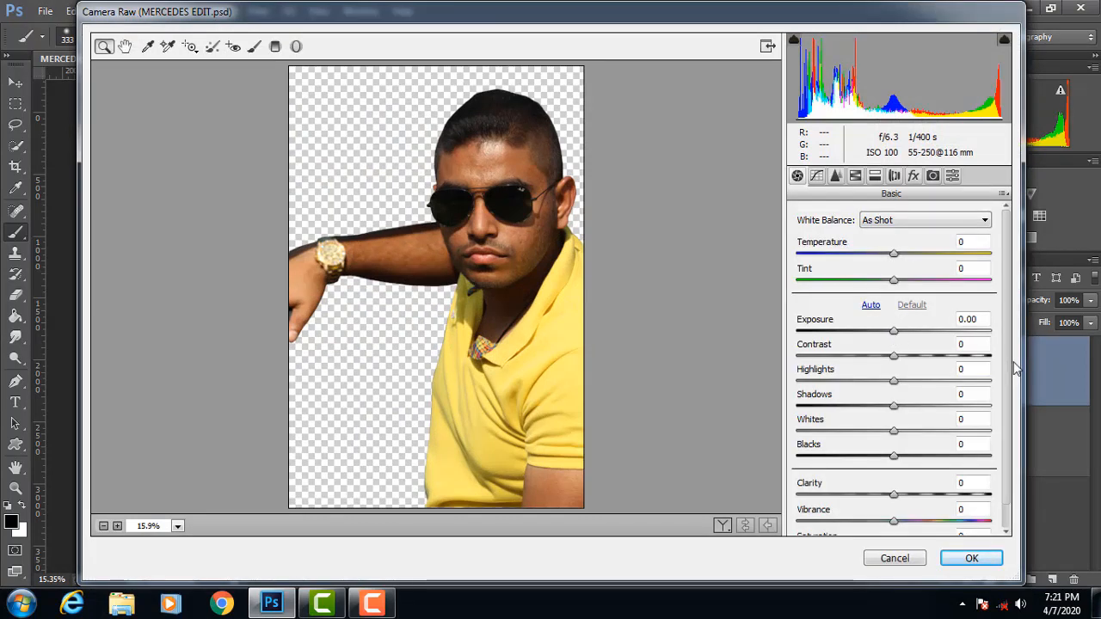
pyautogui.scroll(-1, 946, 379)
pyautogui.moveTo(894, 430); pyautogui.dragTo(943, 443)
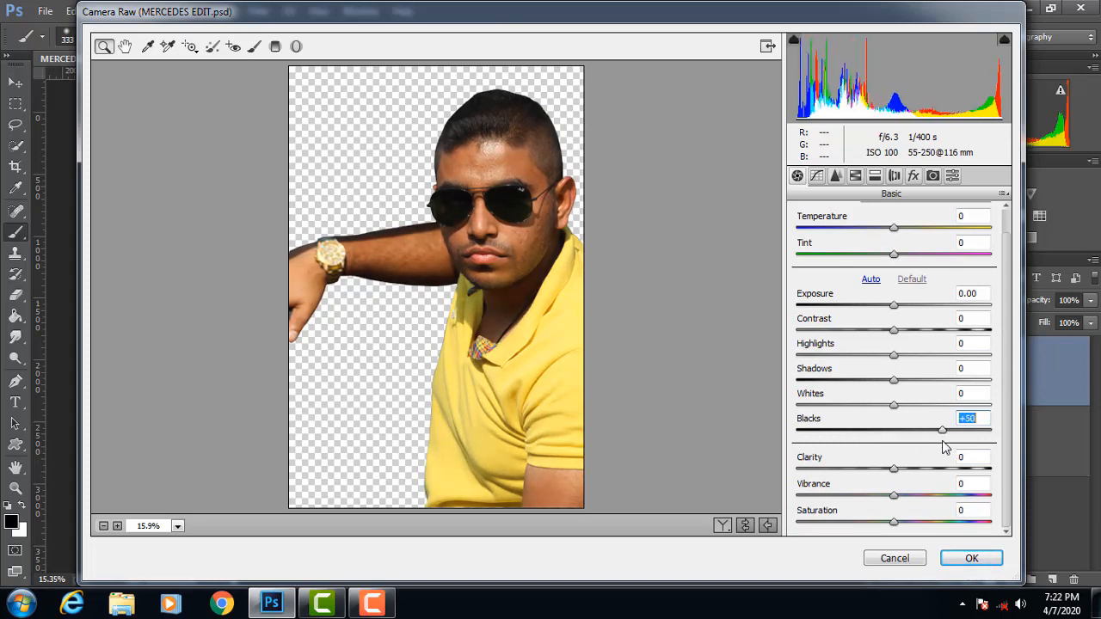
pyautogui.moveTo(894, 384); pyautogui.dragTo(895, 317)
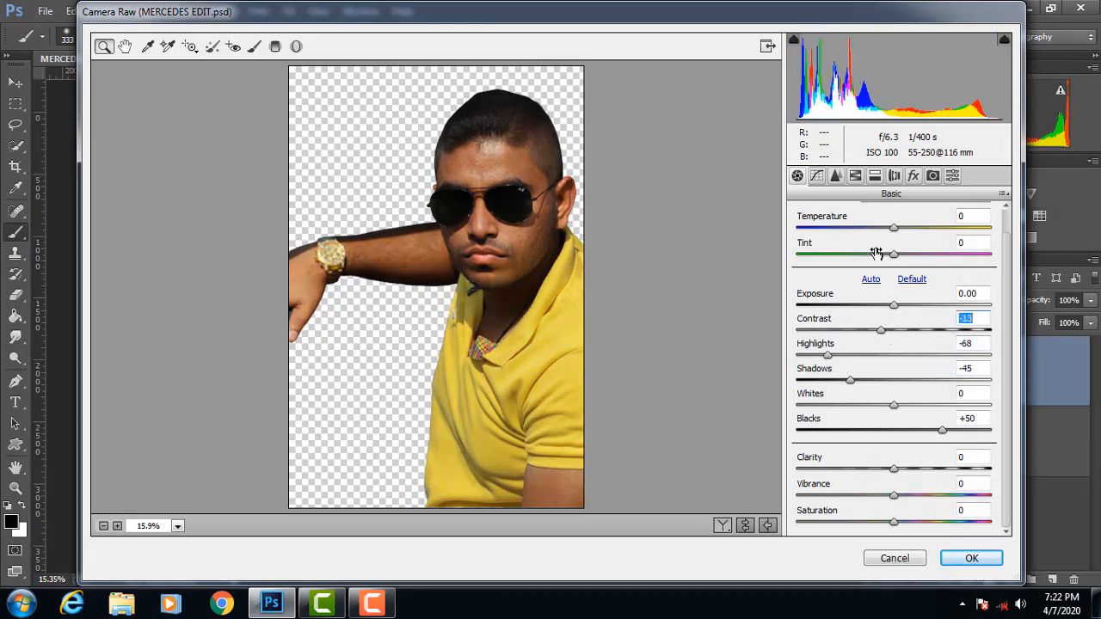
pyautogui.moveTo(895, 229); pyautogui.dragTo(898, 256)
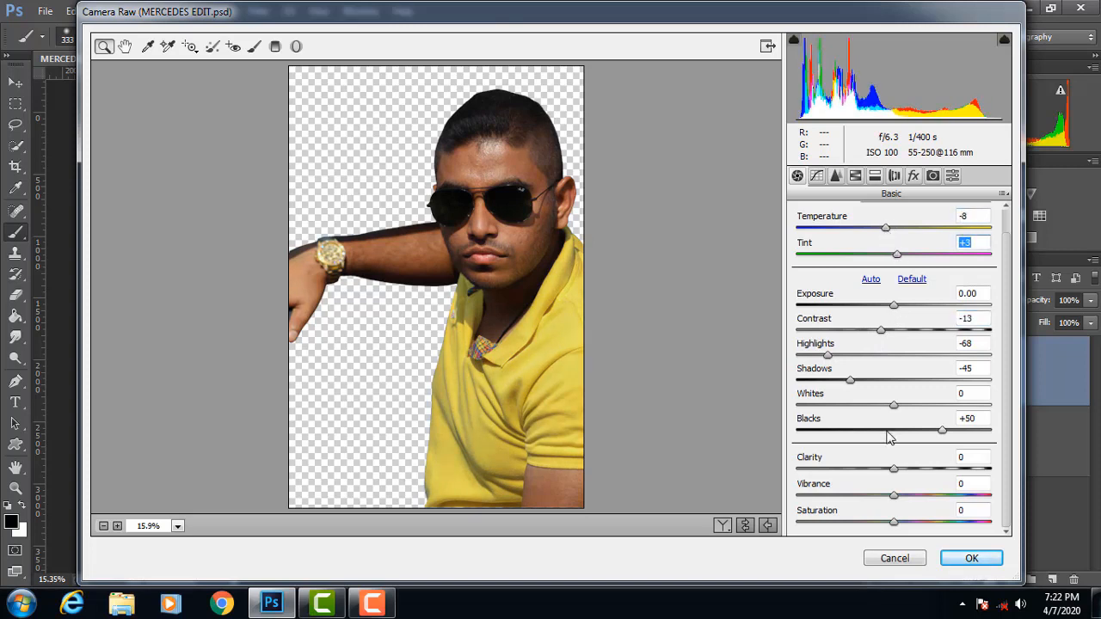
pyautogui.moveTo(899, 471); pyautogui.dragTo(940, 478)
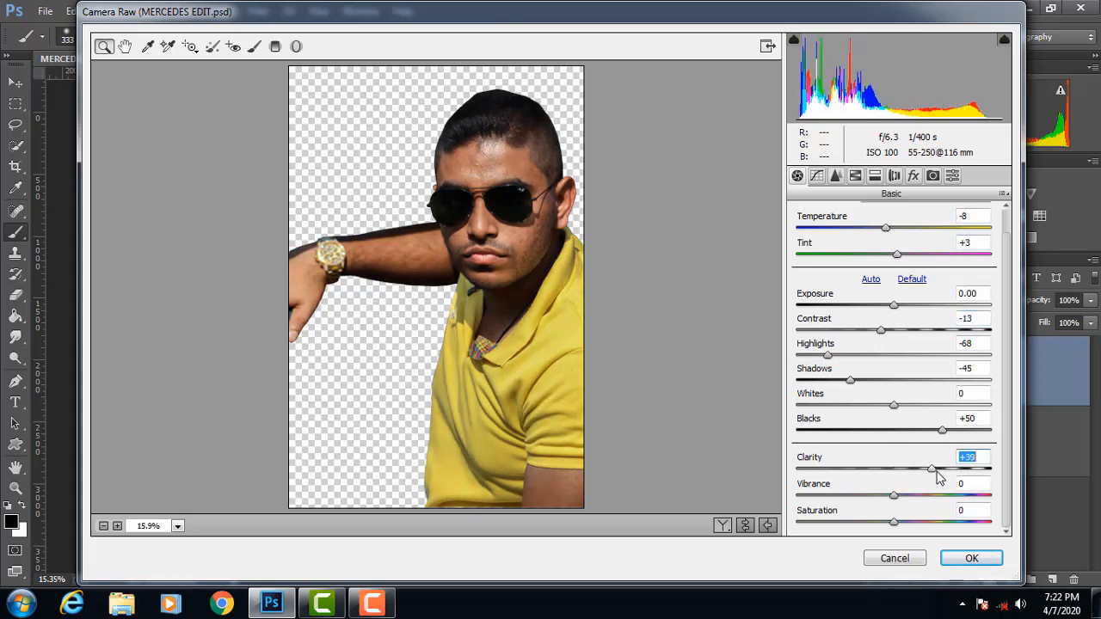
# Step: Adjust the parametric tone curve with Highlights +12, Darks +16 and Shadows -7
pyautogui.click(817, 176)
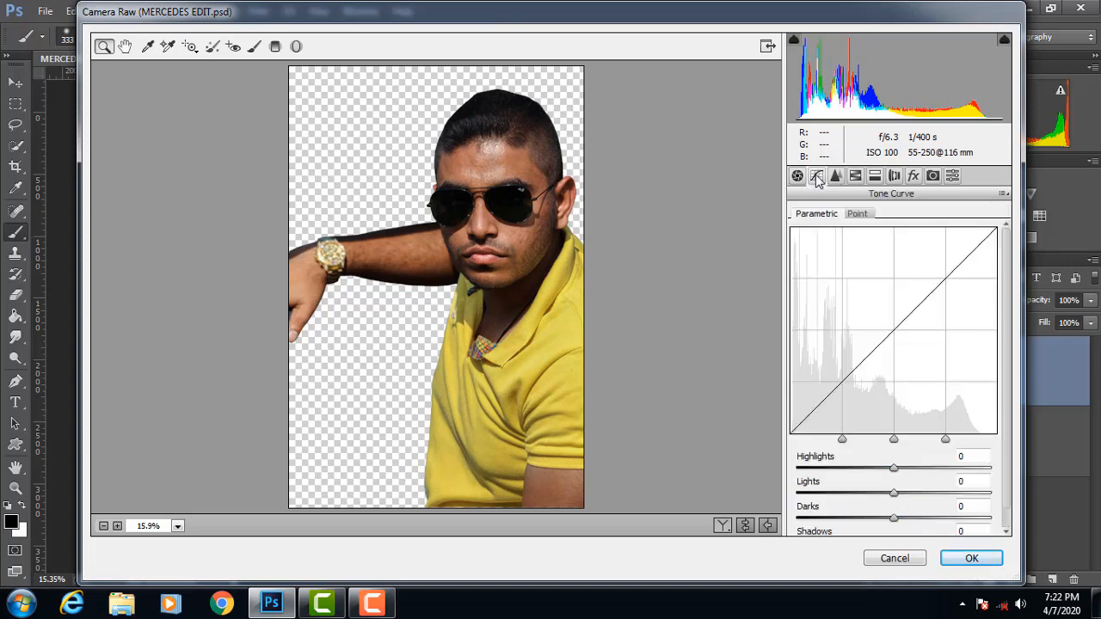
pyautogui.scroll(-1, 1003, 485)
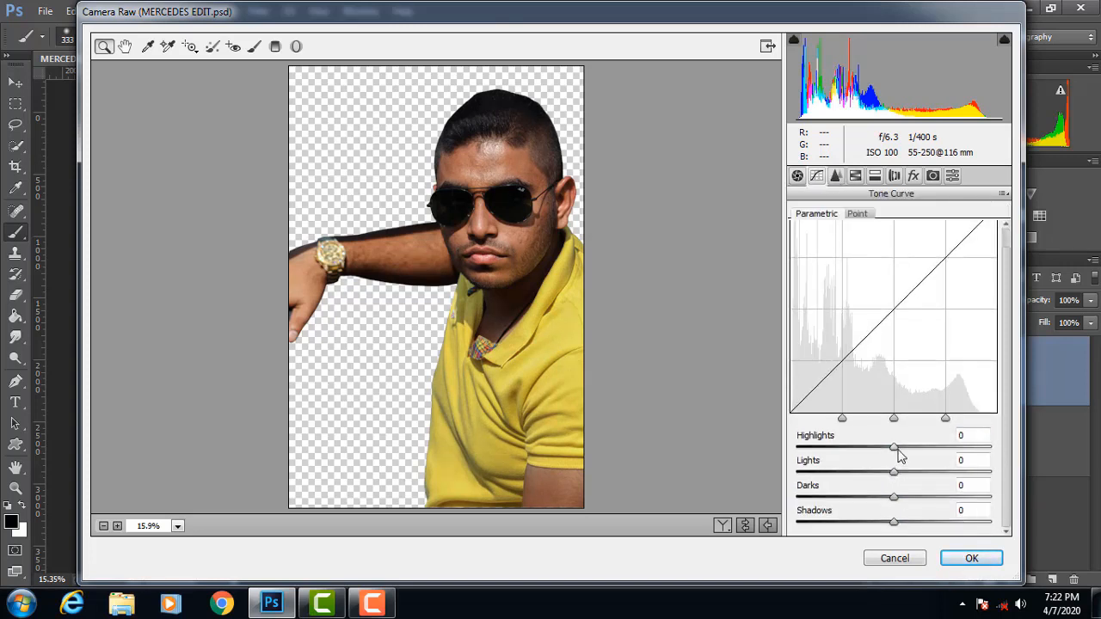
pyautogui.moveTo(897, 451); pyautogui.dragTo(909, 497)
pyautogui.moveTo(893, 522)
pyautogui.mouseDown()
pyautogui.moveTo(922, 529)
pyautogui.moveTo(887, 532)
pyautogui.mouseUp()
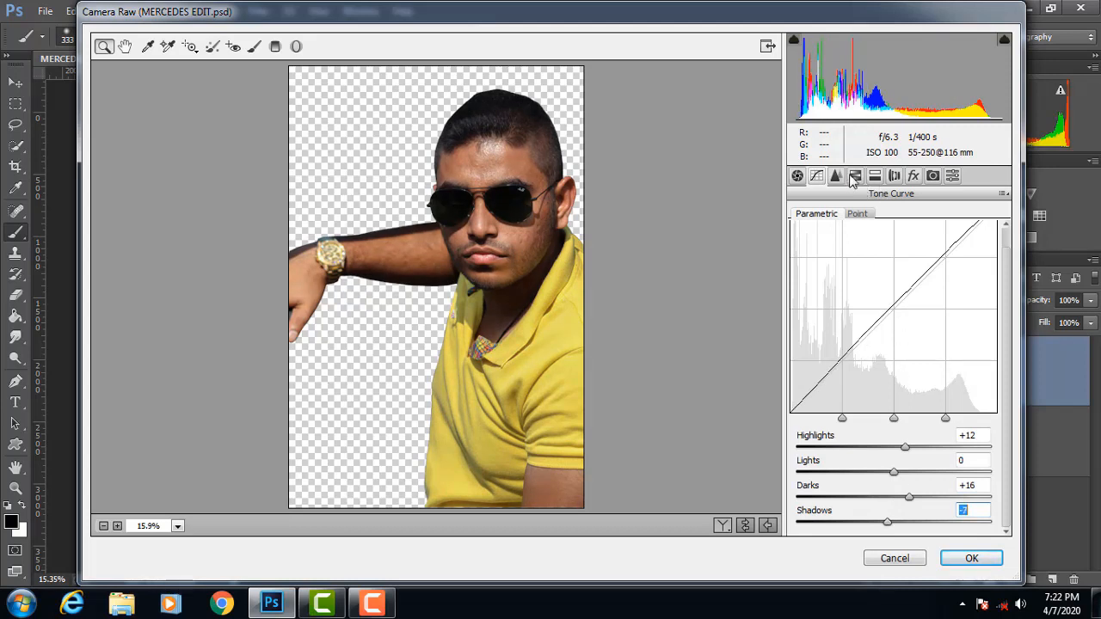
# Step: Shift the HSL hues of Layer 1 to Yellows +5, Greens -51 and Aquas -20
pyautogui.click(875, 176)
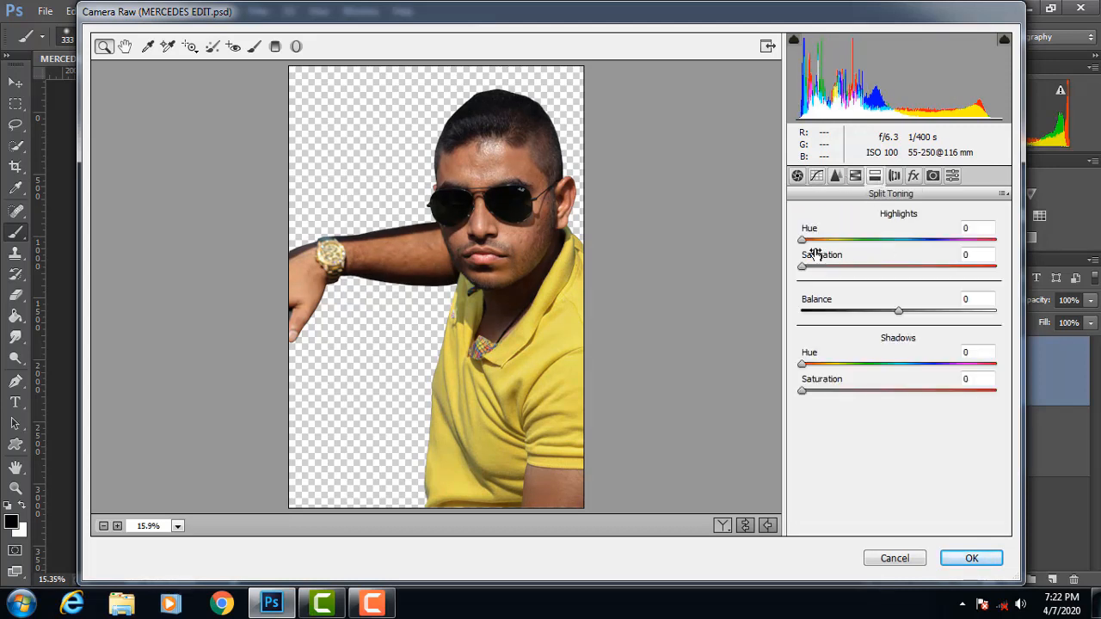
pyautogui.click(894, 176)
pyautogui.click(857, 177)
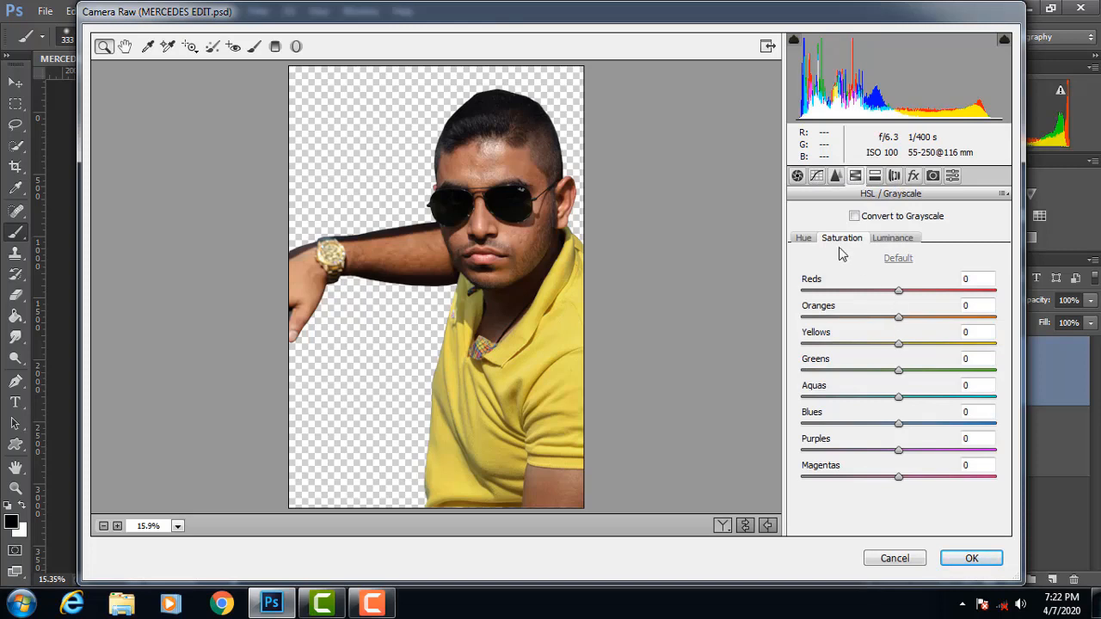
pyautogui.click(805, 238)
pyautogui.moveTo(898, 317); pyautogui.dragTo(875, 403)
pyautogui.doubleClick(902, 320)
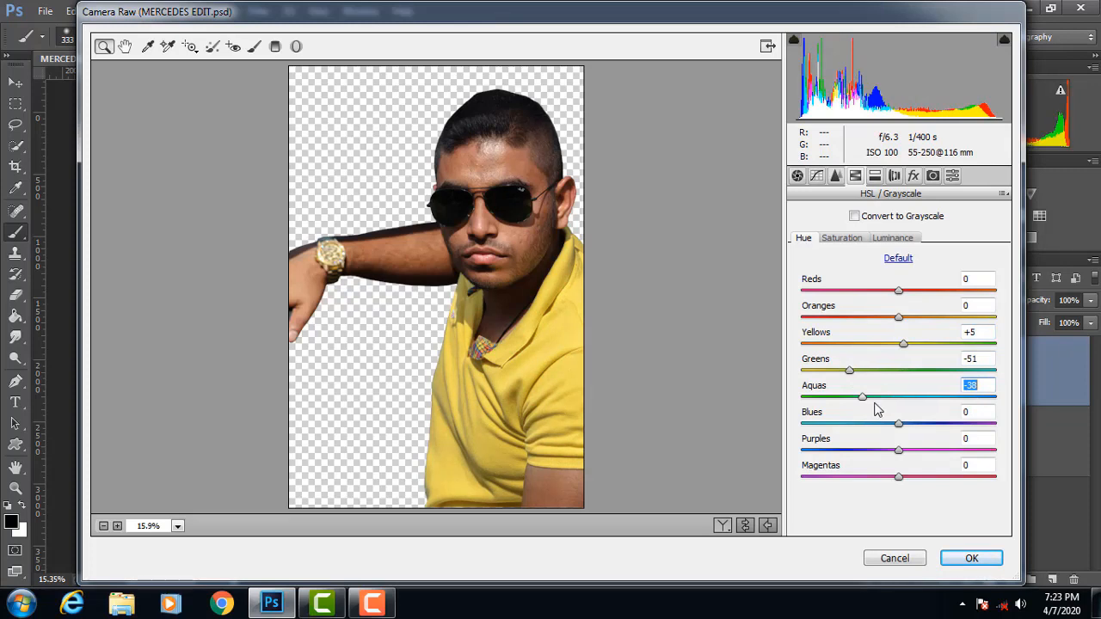
# Step: Set the HSL saturation to Oranges +13 and Greens, Aquas and Blues -100
pyautogui.click(856, 240)
pyautogui.moveTo(898, 316); pyautogui.dragTo(912, 318)
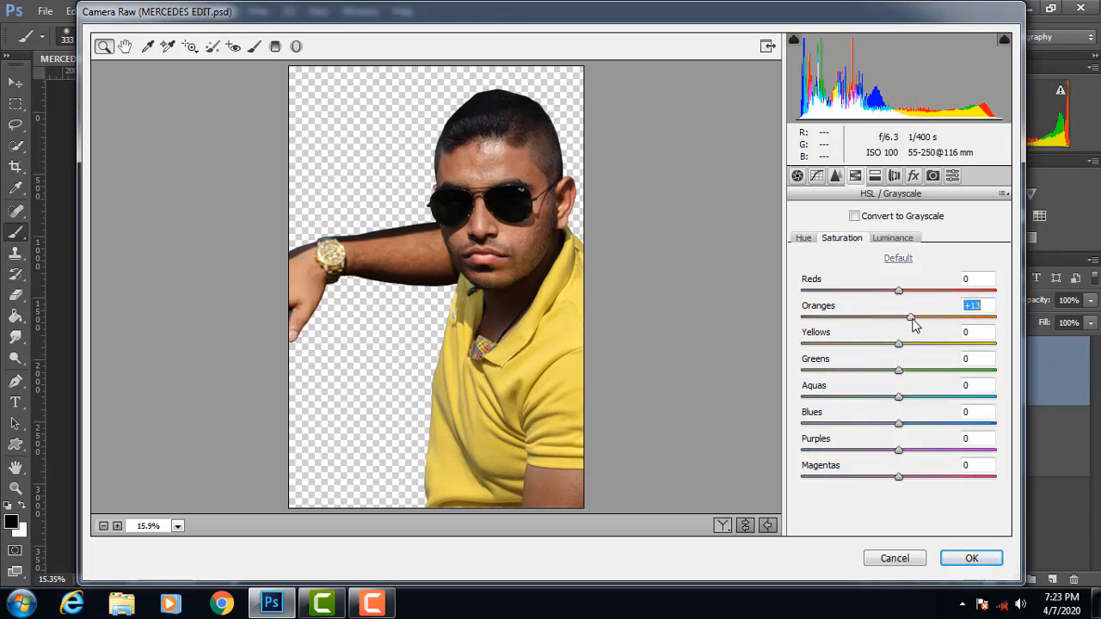
pyautogui.moveTo(898, 370); pyautogui.dragTo(779, 394)
pyautogui.moveTo(899, 398); pyautogui.dragTo(745, 410)
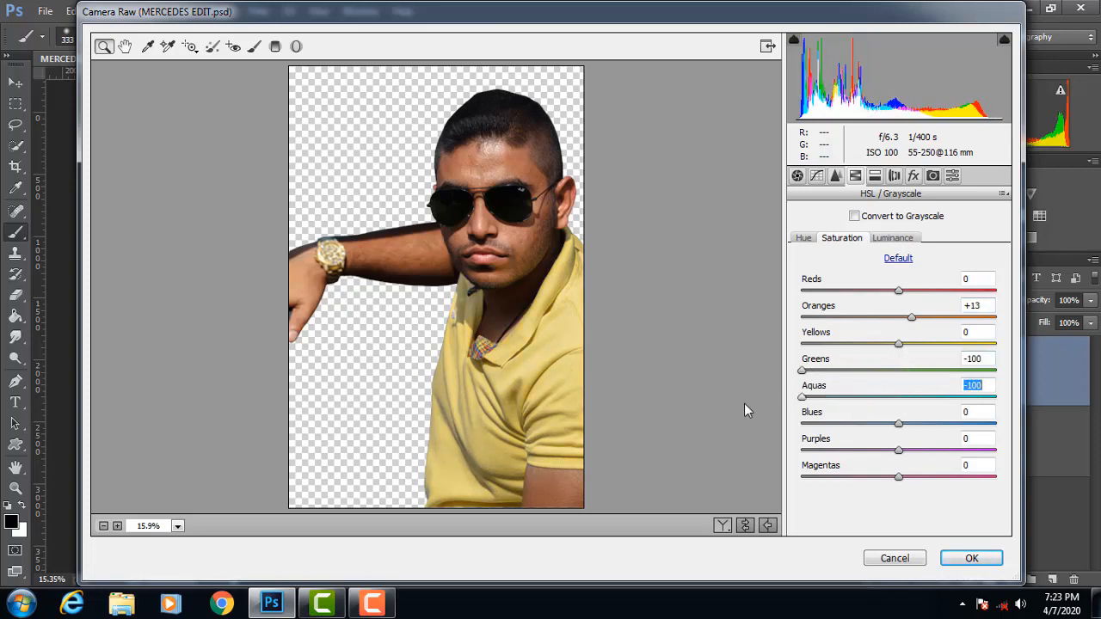
pyautogui.moveTo(897, 424); pyautogui.dragTo(789, 436)
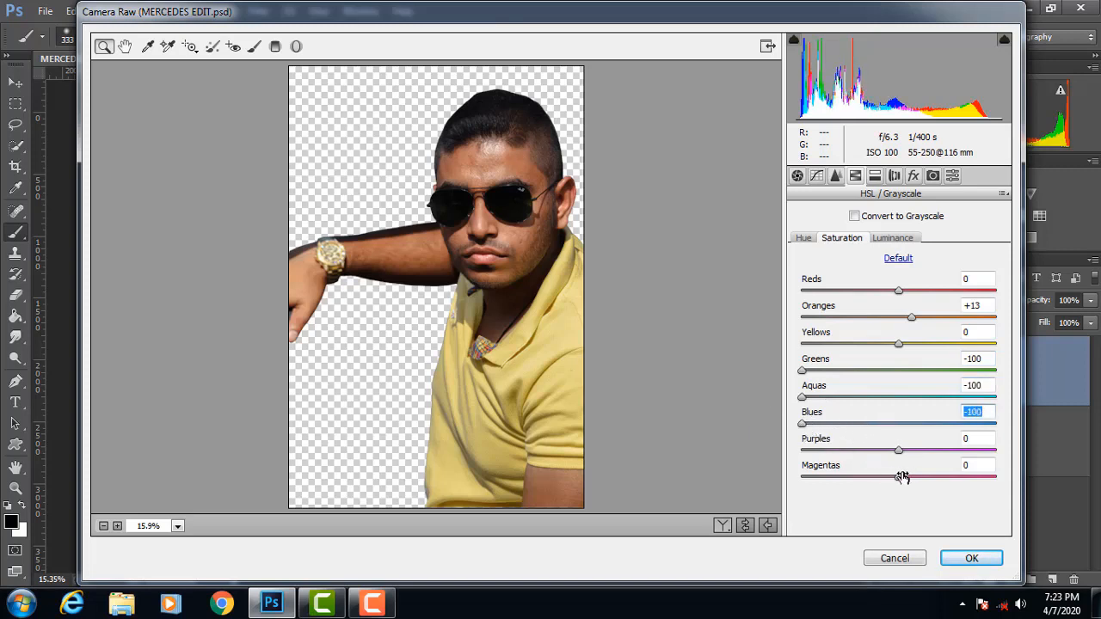
# Step: Raise the Oranges luminance and apply the Camera Raw adjustments to Layer 1
pyautogui.click(903, 245)
pyautogui.moveTo(901, 318); pyautogui.dragTo(937, 336)
pyautogui.click(974, 558)
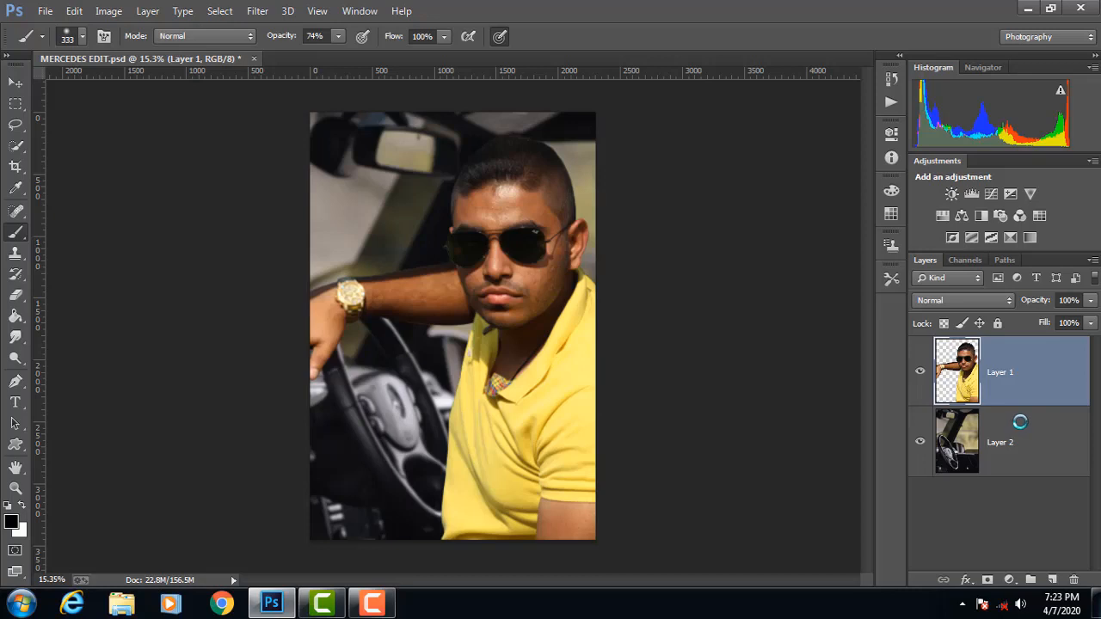
# Step: Open Camera Raw for the car background on Layer 2 and set Exposure -0.30 and Clarity +48
pyautogui.click(1040, 455)
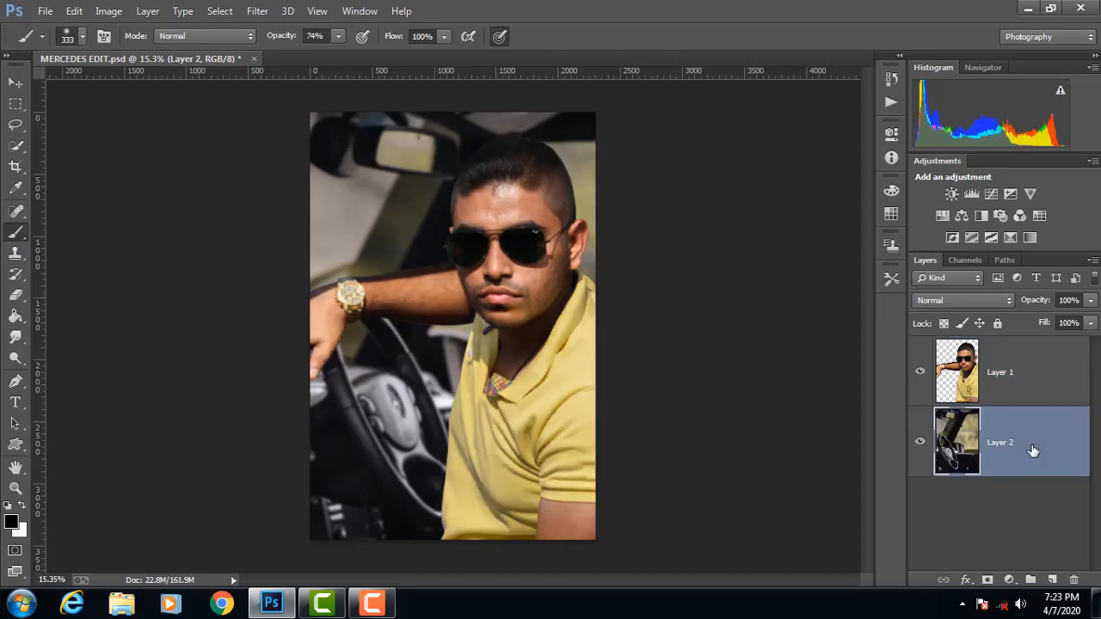
pyautogui.click(257, 11)
pyautogui.moveTo(323, 235)
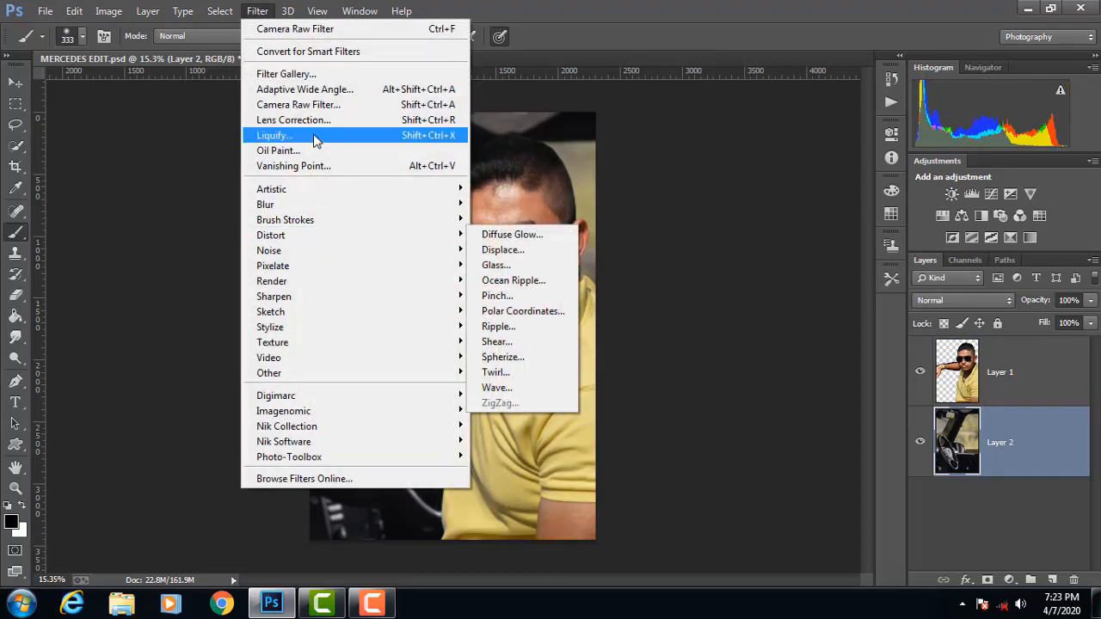
pyautogui.click(413, 105)
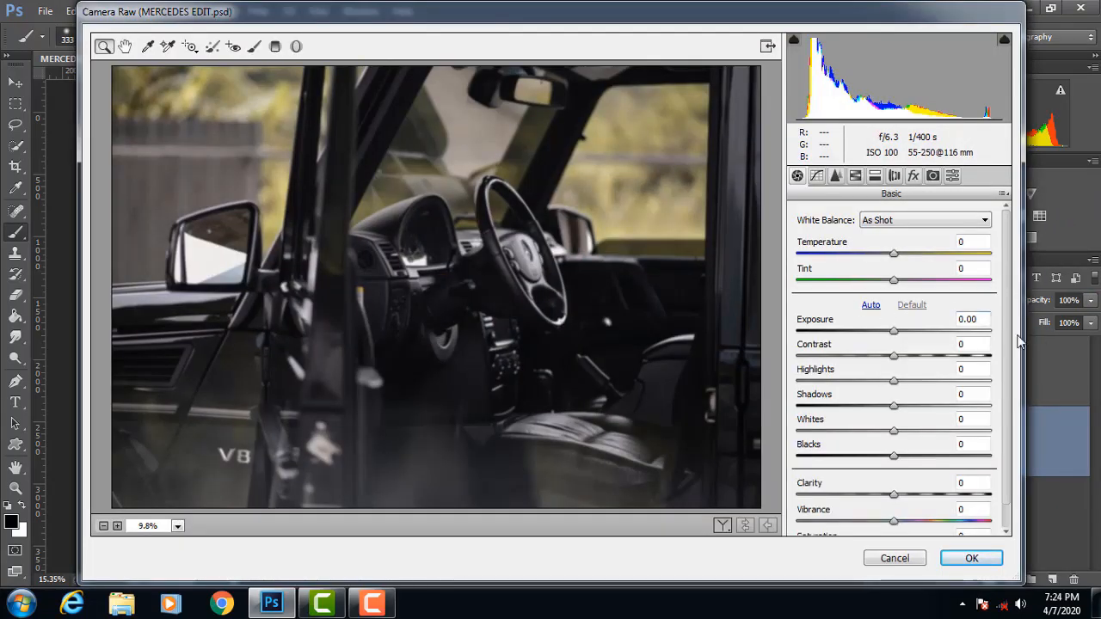
pyautogui.moveTo(895, 337)
pyautogui.mouseDown()
pyautogui.moveTo(874, 337)
pyautogui.moveTo(889, 338)
pyautogui.mouseUp()
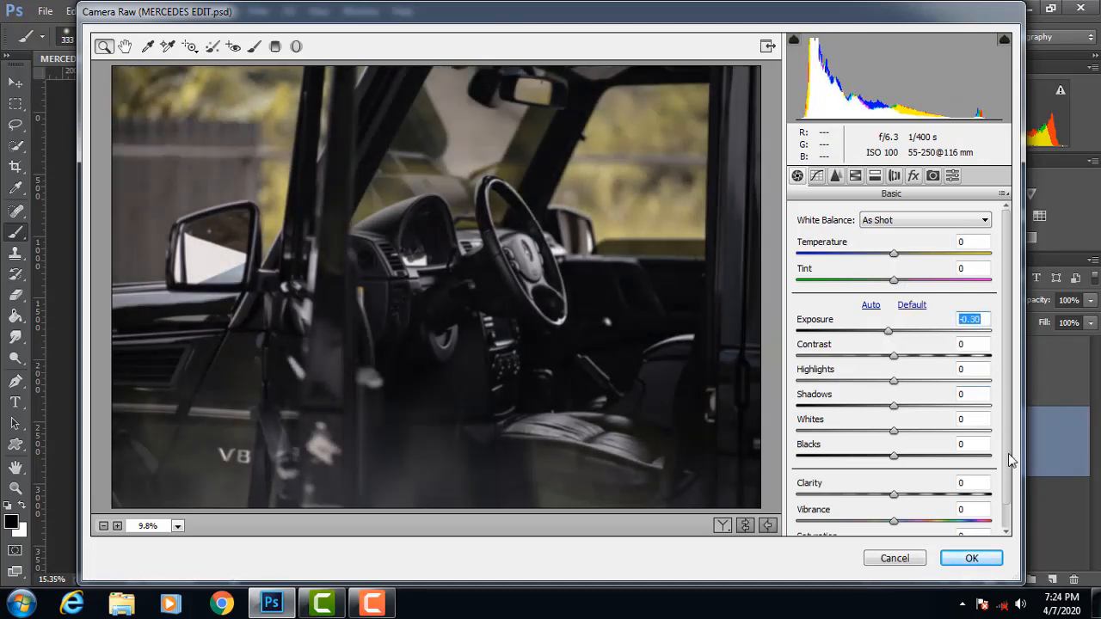
pyautogui.scroll(-1, 949, 524)
pyautogui.moveTo(897, 473); pyautogui.dragTo(942, 472)
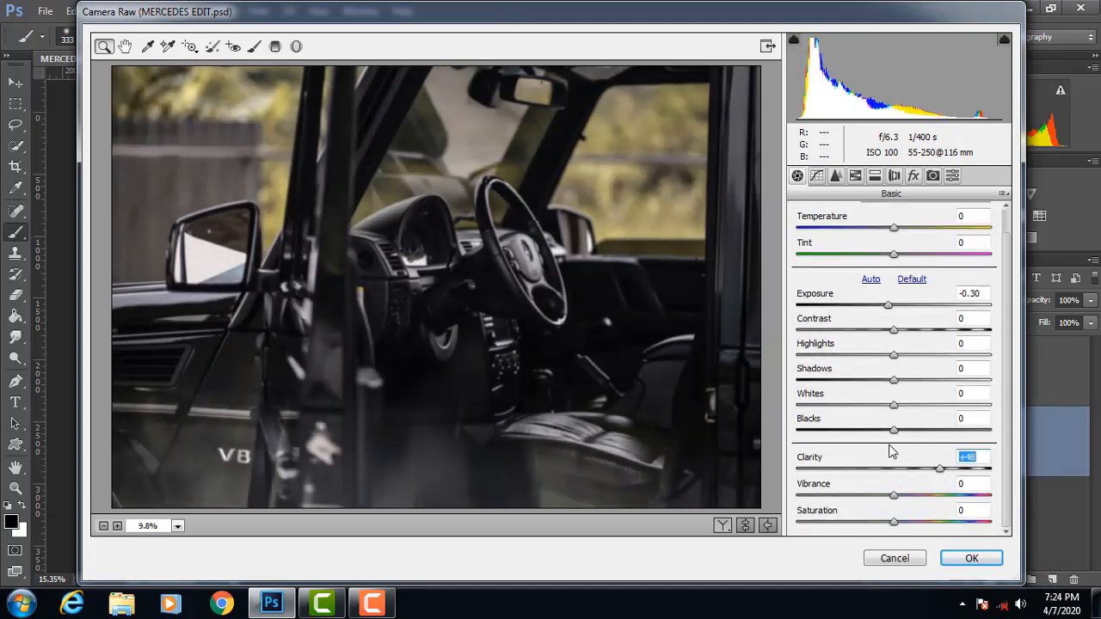
# Step: Set the car background's Whites +53, Blacks -31, Shadows -35, Highlights -19, Contrast -8, Temperature -5 and Tint -5
pyautogui.moveTo(894, 431); pyautogui.dragTo(946, 418)
pyautogui.moveTo(892, 380); pyautogui.dragTo(875, 355)
pyautogui.moveTo(893, 329)
pyautogui.mouseDown()
pyautogui.moveTo(859, 332)
pyautogui.moveTo(921, 333)
pyautogui.moveTo(889, 335)
pyautogui.mouseUp()
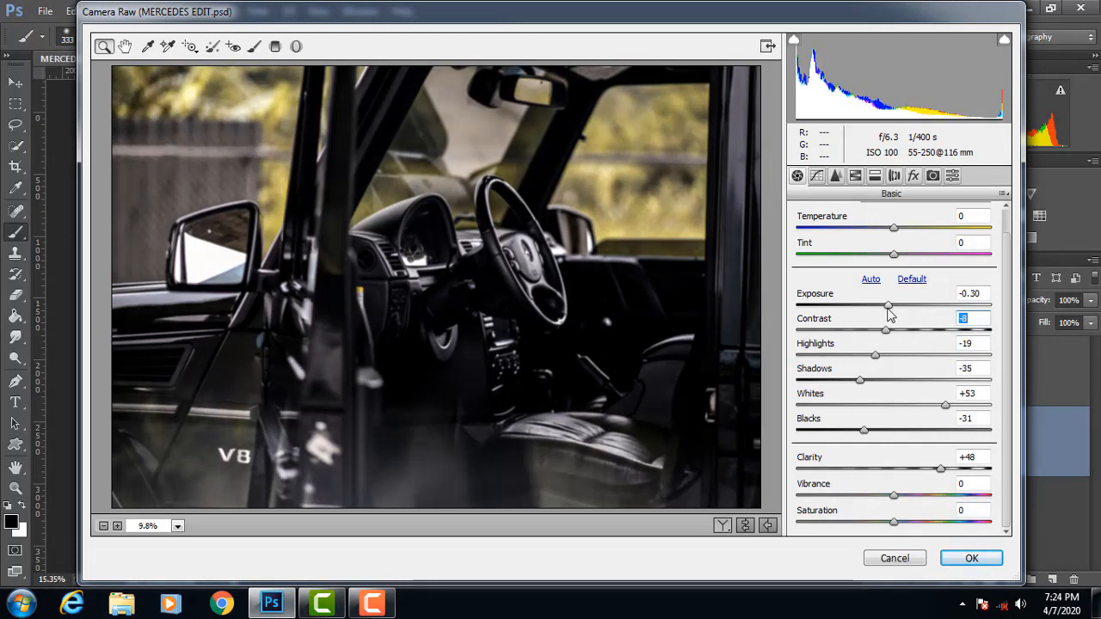
pyautogui.moveTo(894, 227); pyautogui.dragTo(889, 260)
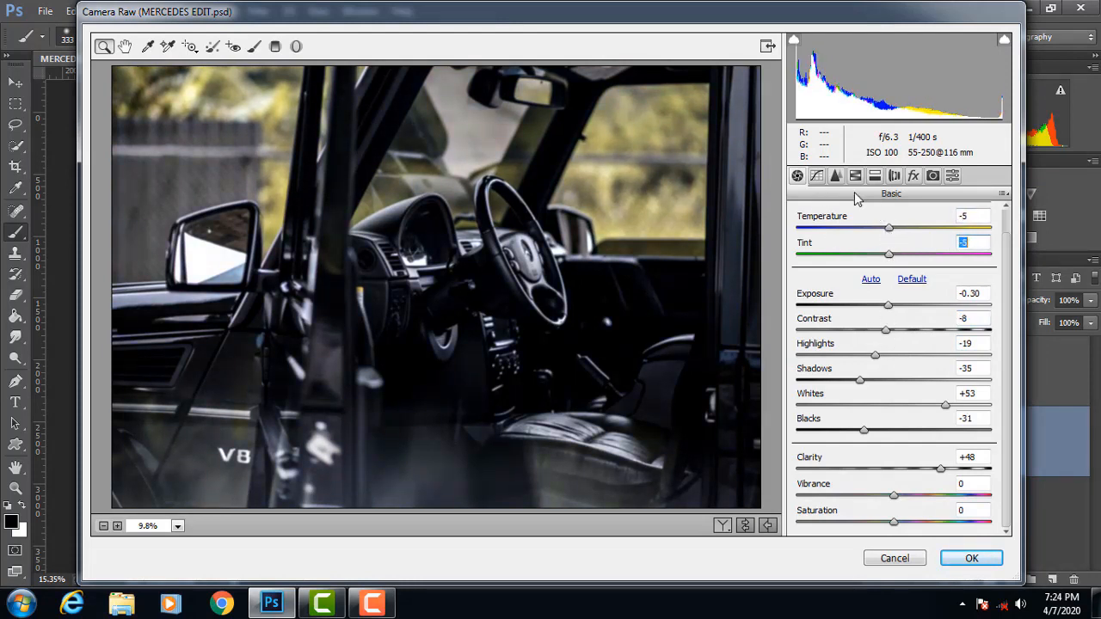
# Step: Set the background's sharpening amount to 103 and luminance noise reduction to 7
pyautogui.click(835, 176)
pyautogui.moveTo(796, 241); pyautogui.dragTo(847, 242)
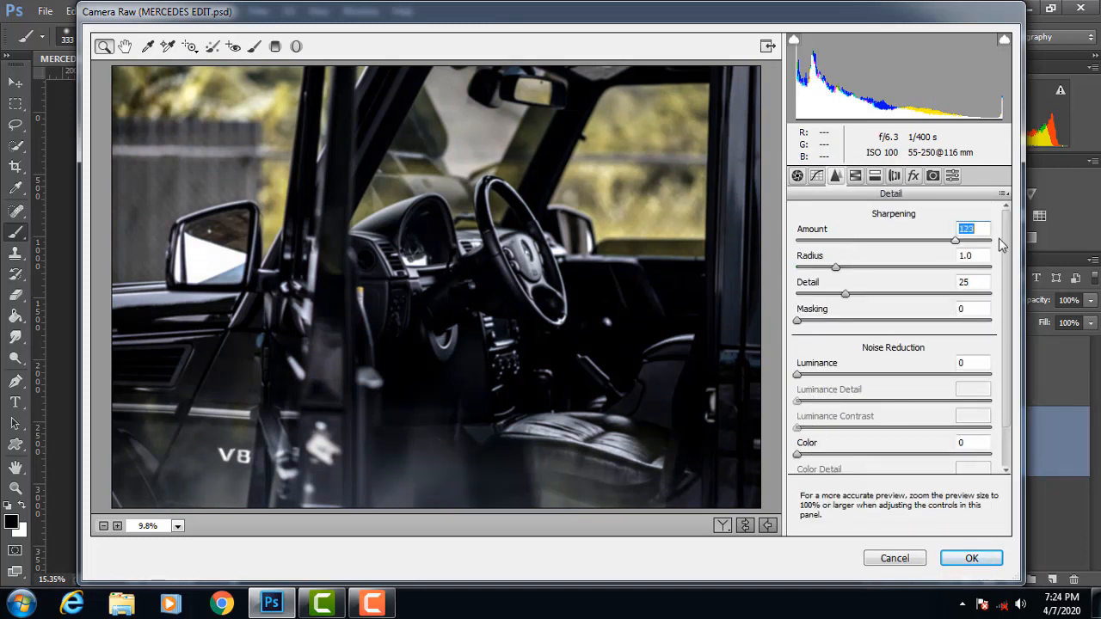
pyautogui.moveTo(994, 241); pyautogui.dragTo(930, 241)
pyautogui.moveTo(798, 375)
pyautogui.mouseDown()
pyautogui.moveTo(823, 375)
pyautogui.moveTo(809, 375)
pyautogui.mouseUp()
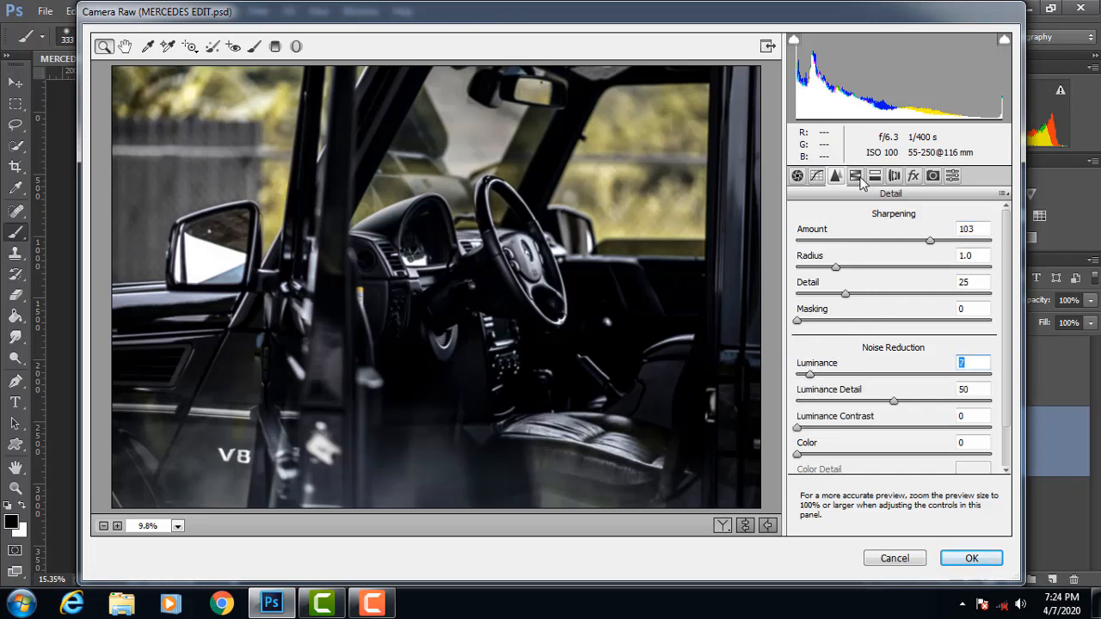
# Step: Set the background's HSL saturation to Yellows +100, Greens -96 and Oranges +59, and adjust the Aquas and Blues
pyautogui.click(857, 177)
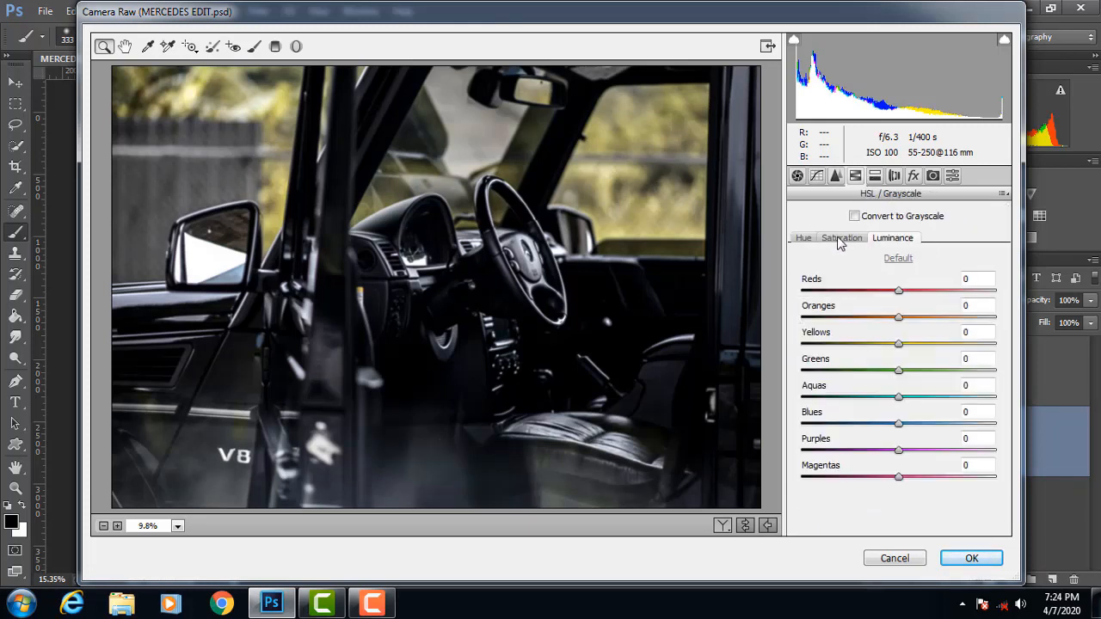
pyautogui.click(841, 241)
pyautogui.moveTo(897, 344); pyautogui.dragTo(1013, 345)
pyautogui.moveTo(899, 370); pyautogui.dragTo(806, 371)
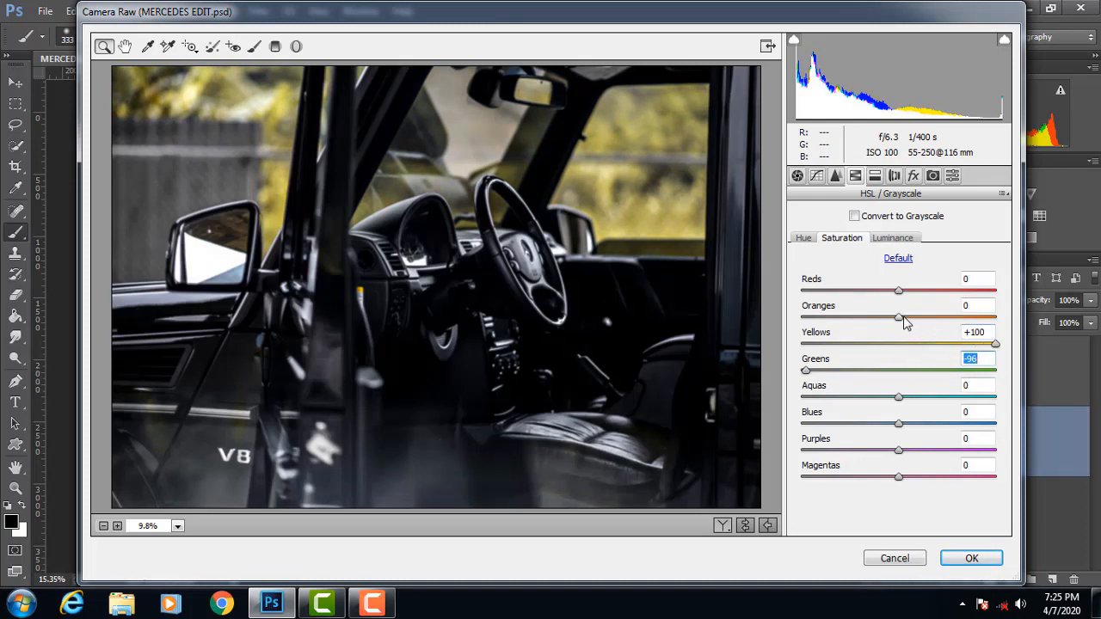
pyautogui.moveTo(905, 322); pyautogui.dragTo(957, 329)
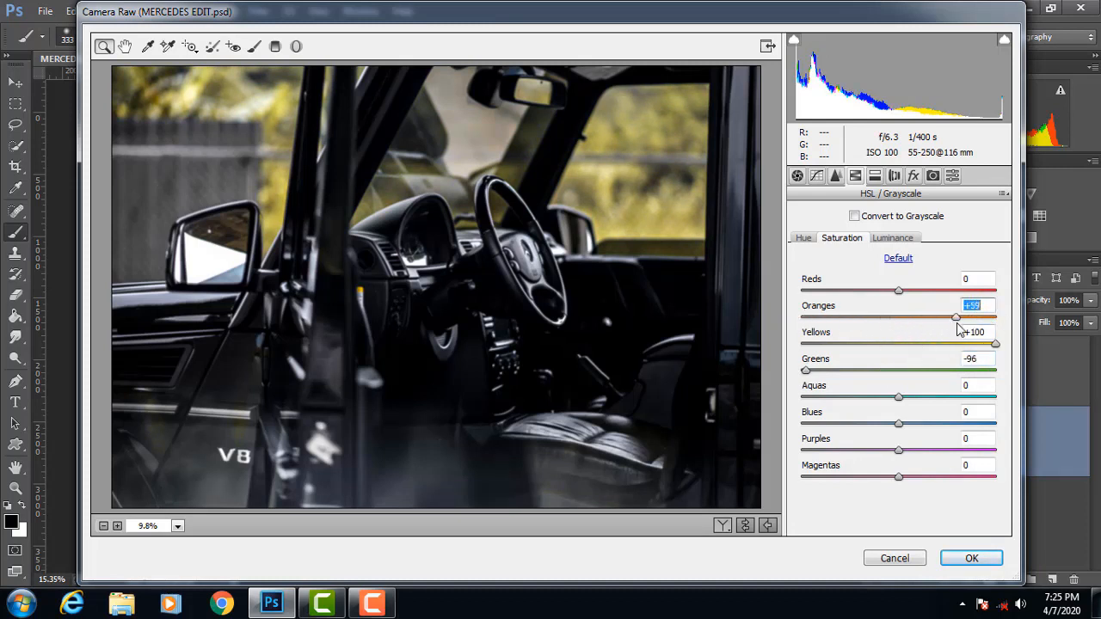
pyautogui.moveTo(899, 398); pyautogui.dragTo(963, 425)
# Step: Set the background's Yellows hue to -100, shift the Greens hue moderately positive, and apply the Camera Raw adjustments to Layer 2
pyautogui.click(804, 238)
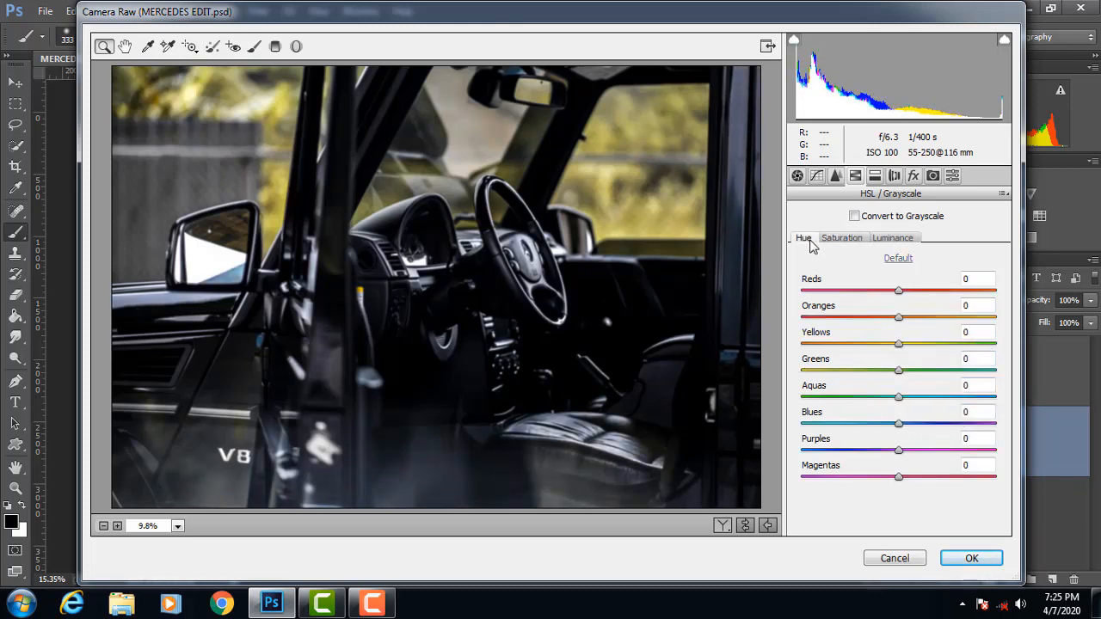
pyautogui.moveTo(898, 346); pyautogui.dragTo(795, 361)
pyautogui.moveTo(884, 370); pyautogui.dragTo(955, 379)
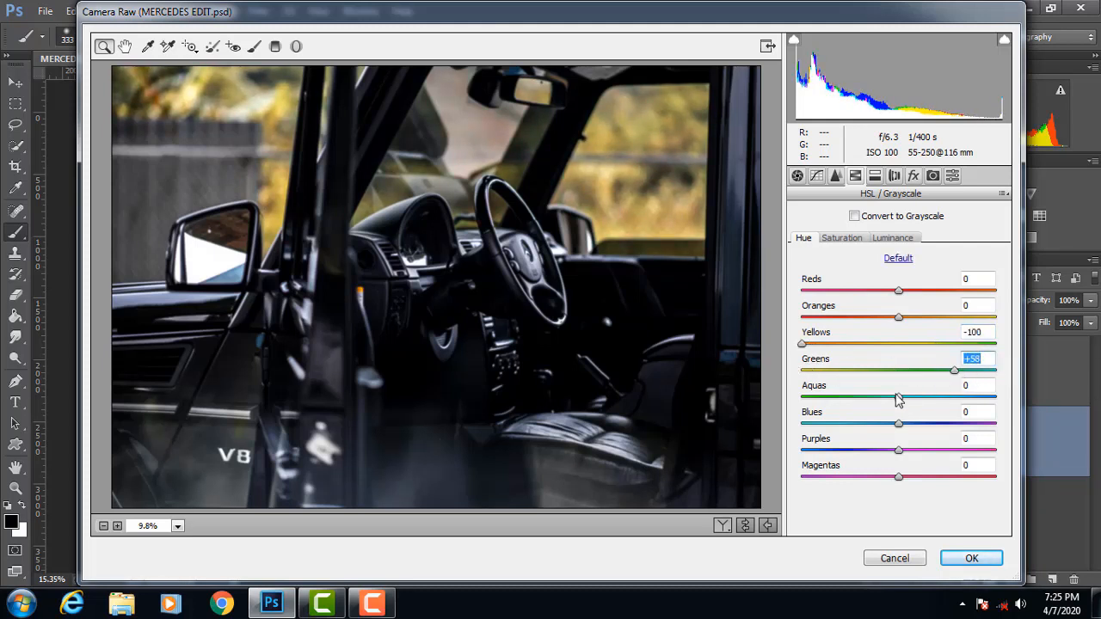
pyautogui.moveTo(897, 398)
pyautogui.mouseDown()
pyautogui.moveTo(866, 411)
pyautogui.moveTo(953, 405)
pyautogui.moveTo(897, 412)
pyautogui.mouseUp()
pyautogui.moveTo(946, 374); pyautogui.dragTo(917, 372)
pyautogui.click(973, 559)
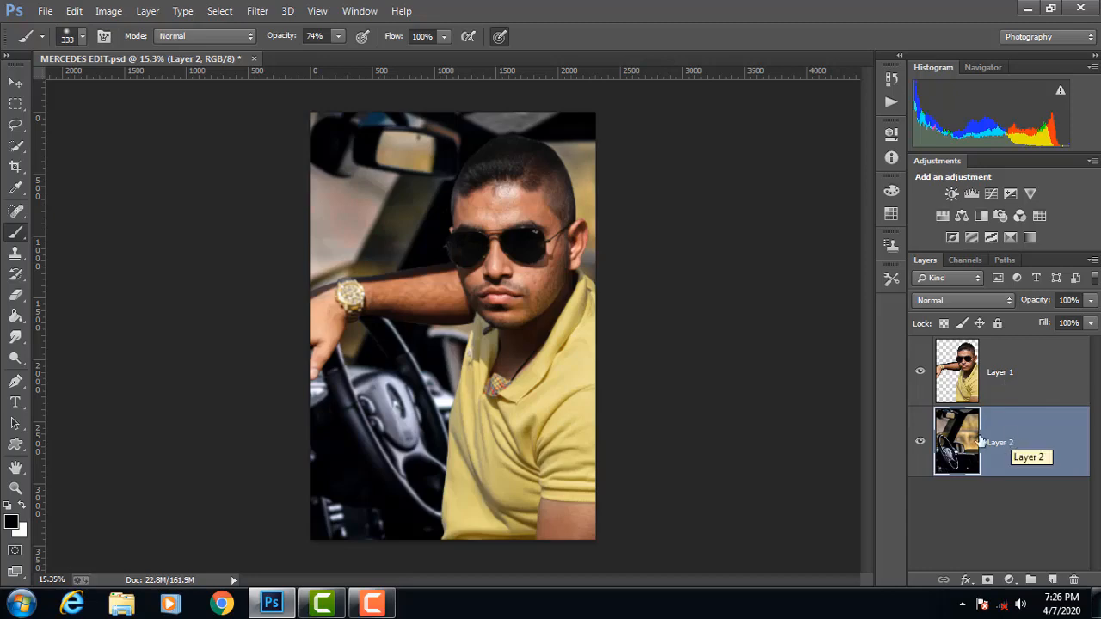
pyautogui.click(965, 365)
pyautogui.click(318, 11)
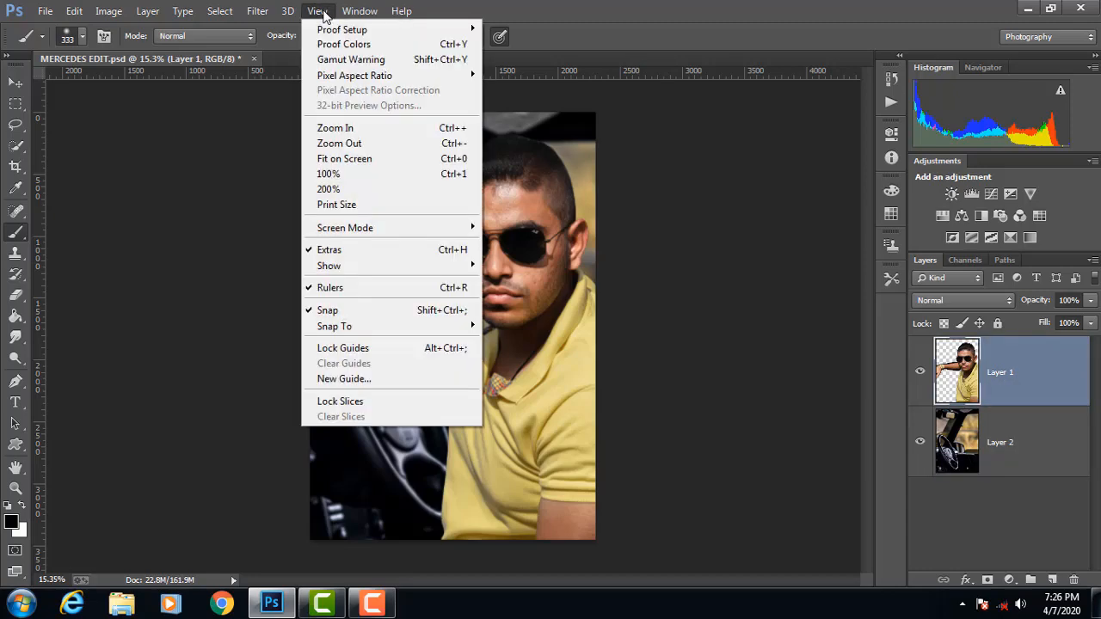
pyautogui.moveTo(257, 10)
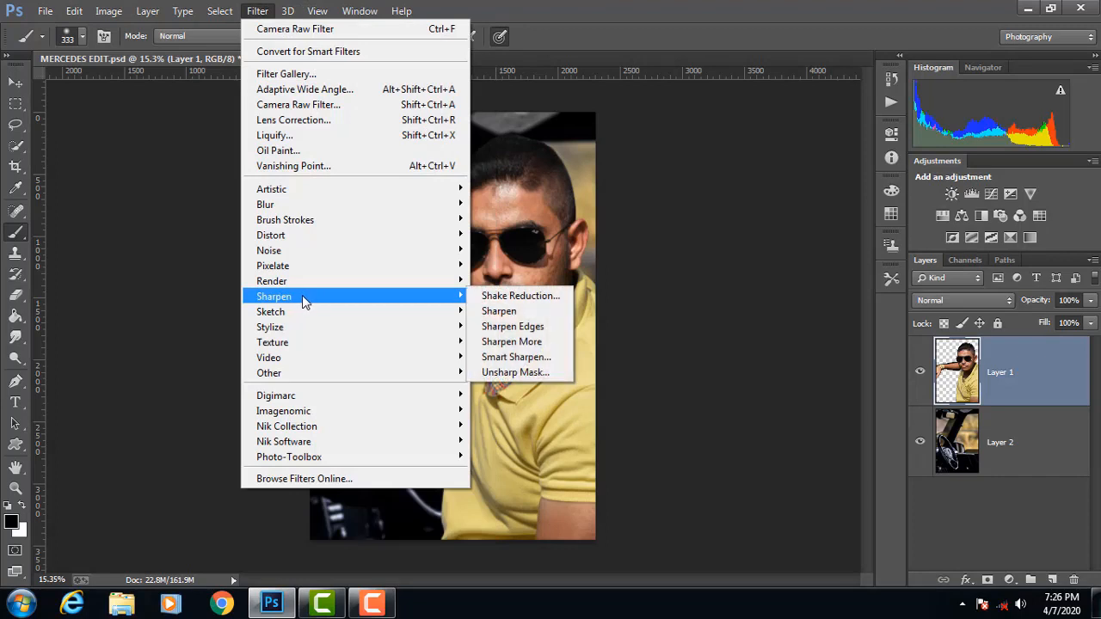
pyautogui.click(548, 238)
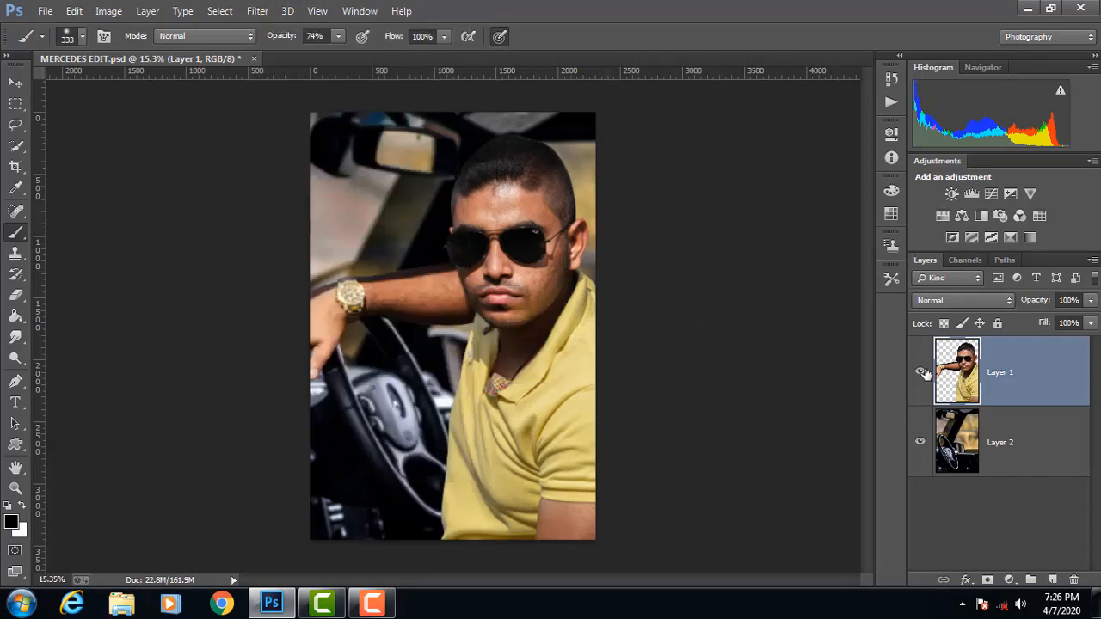
pyautogui.keyDown('shift'); pyautogui.click(1019, 422); pyautogui.keyUp('shift')
pyautogui.rightClick(1017, 423)
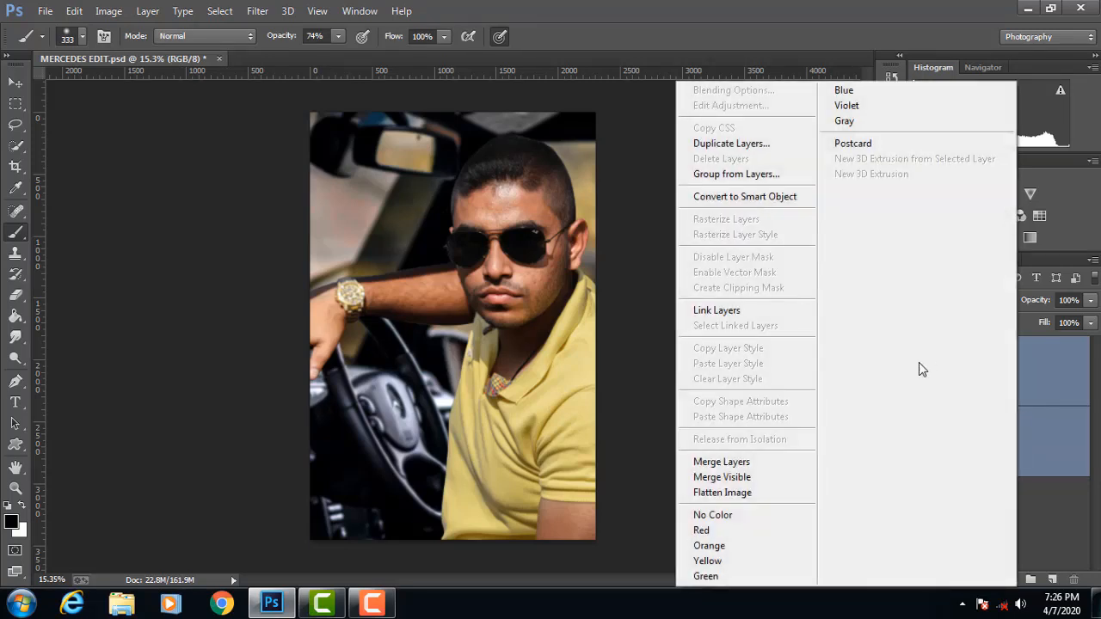
pyautogui.click(773, 17)
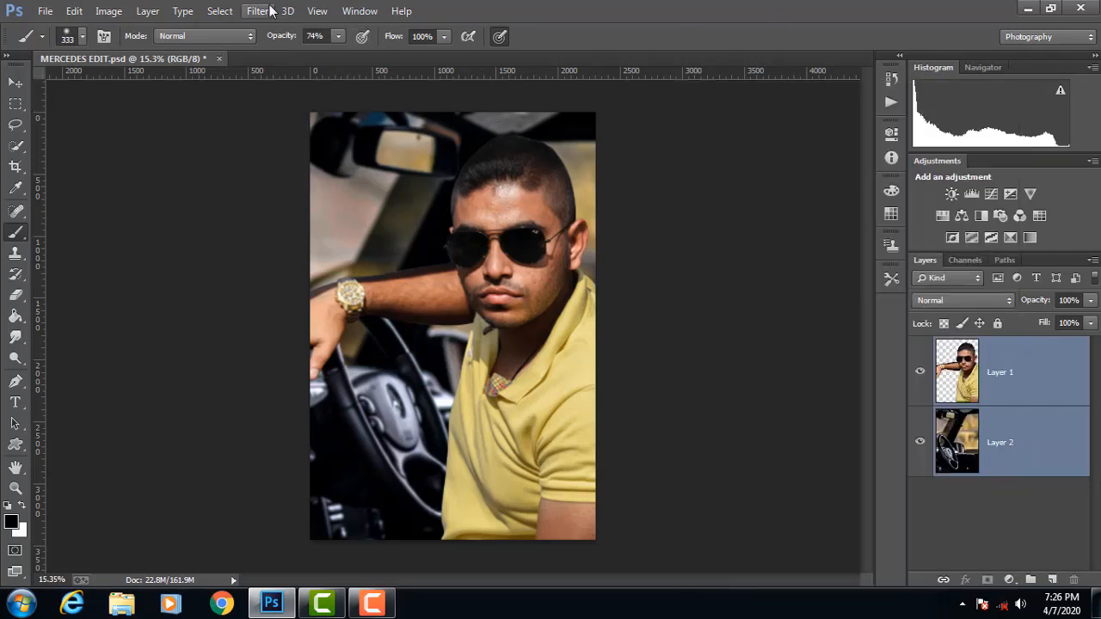
pyautogui.click(315, 12)
# Step: Darken the edges of Layer 2 with a Camera Raw post-crop vignette amount of -35
pyautogui.click(1015, 442)
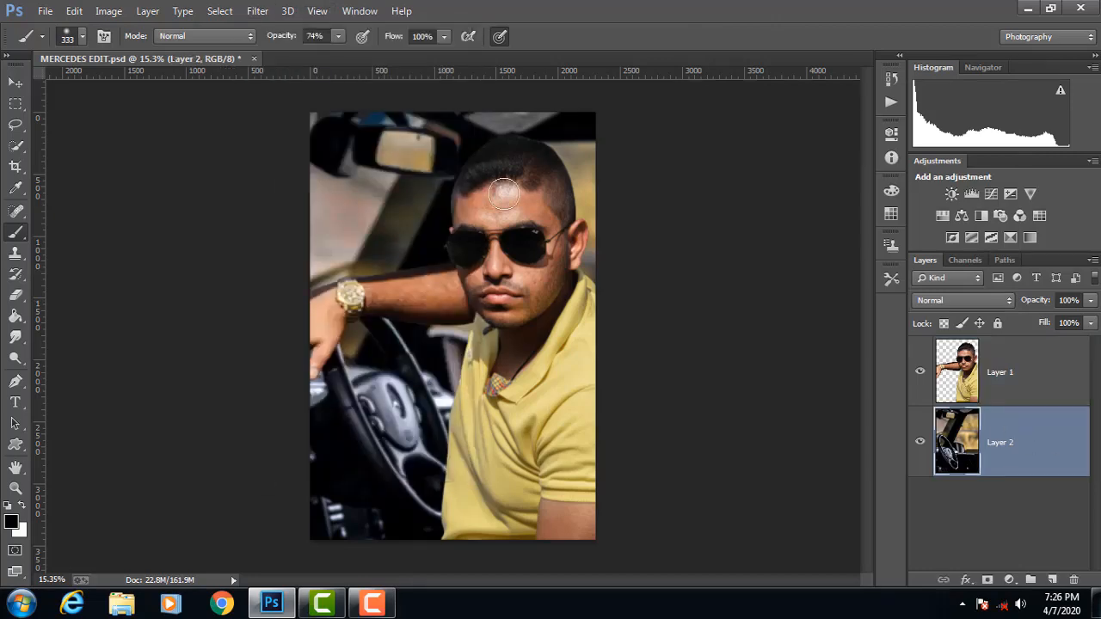
pyautogui.click(263, 17)
pyautogui.click(309, 105)
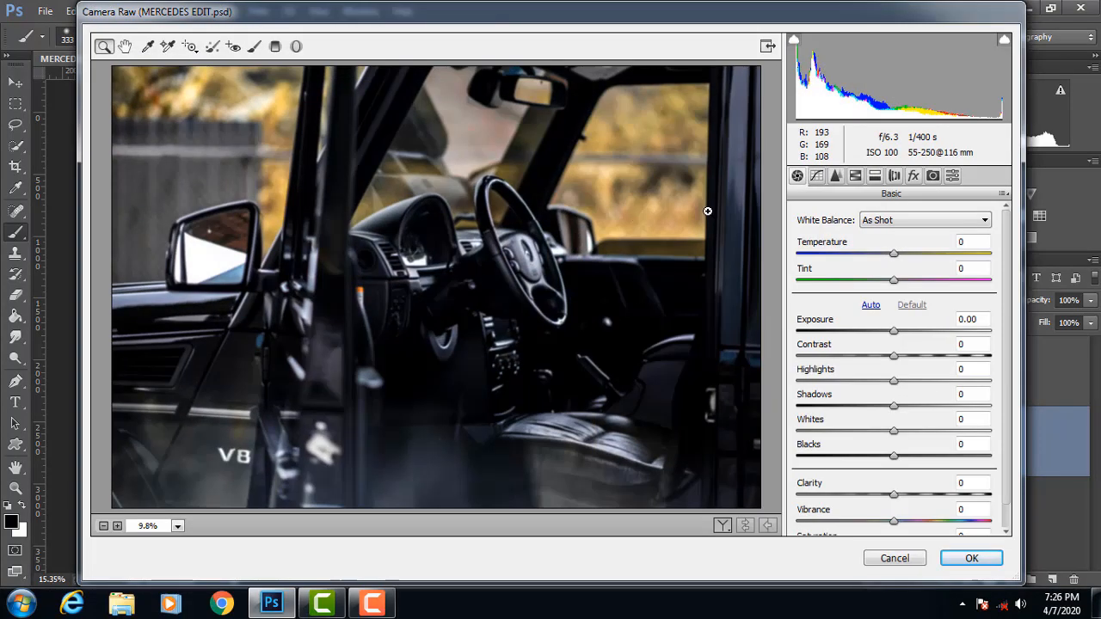
pyautogui.click(915, 176)
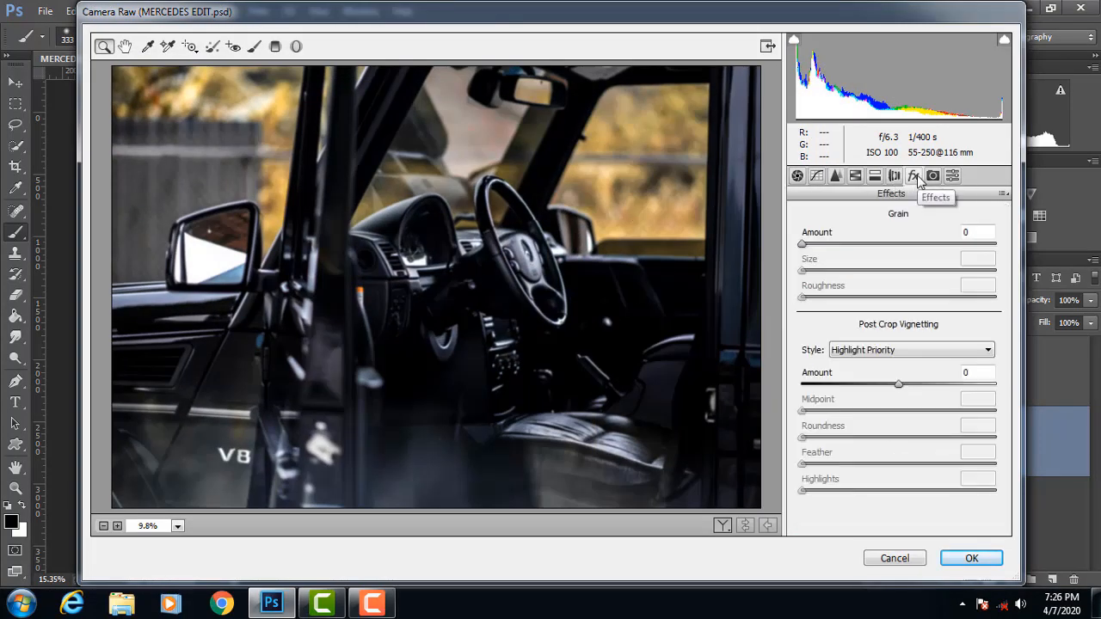
pyautogui.moveTo(898, 384); pyautogui.dragTo(865, 386)
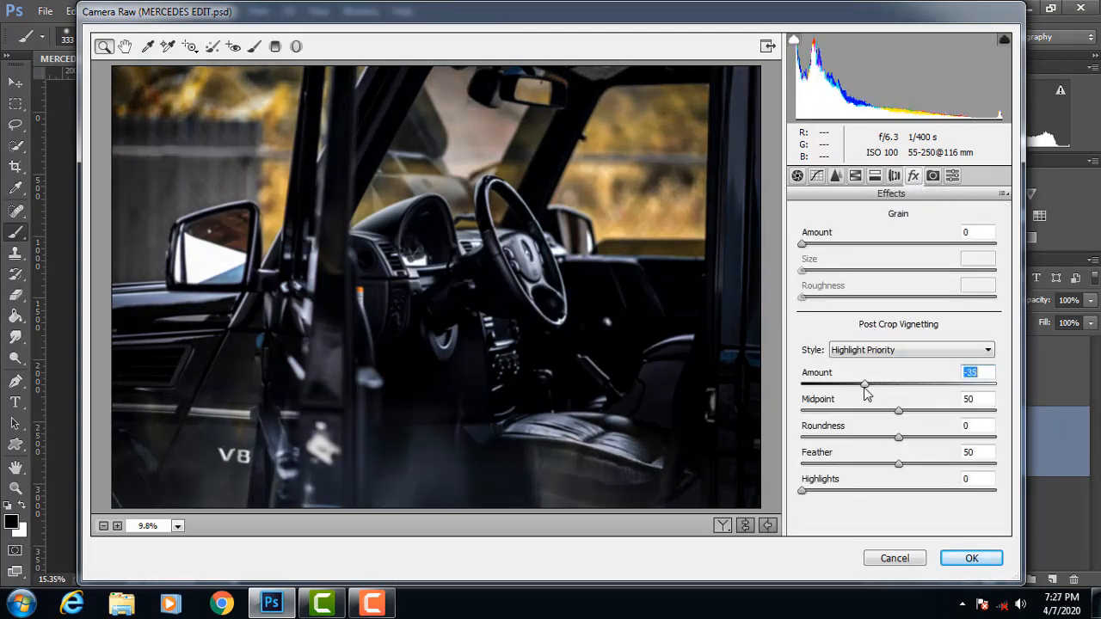
pyautogui.click(971, 559)
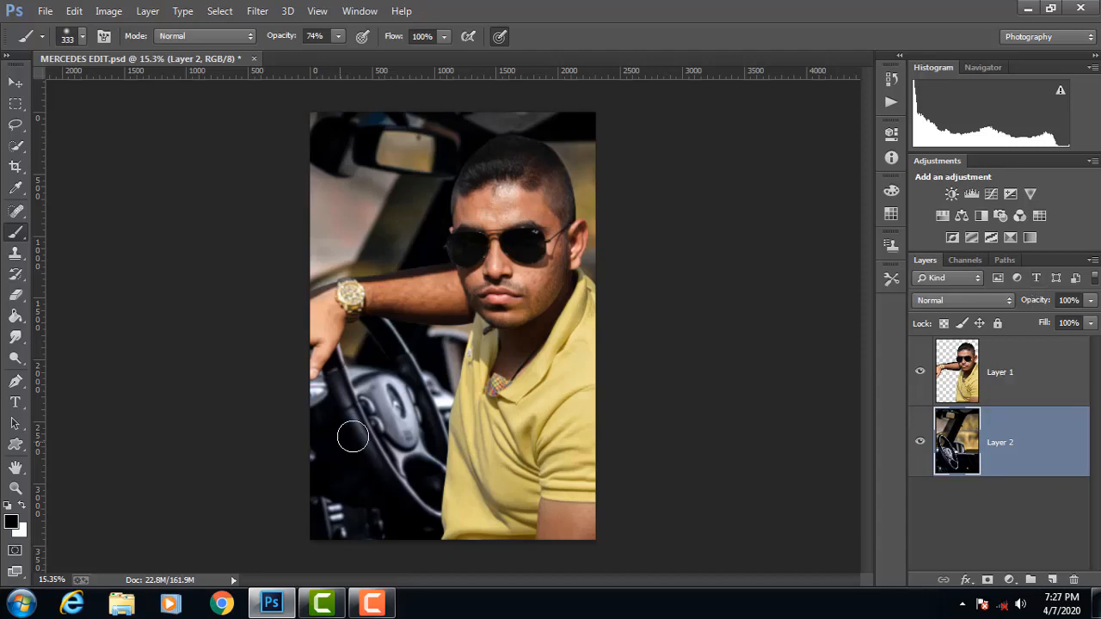
# Step: Flatten the man and car layers into a single Background and duplicate it as a working layer for retouching
pyautogui.keyDown('ctrl'); pyautogui.click(1020, 398); pyautogui.keyUp('ctrl')
pyautogui.rightClick(1020, 398)
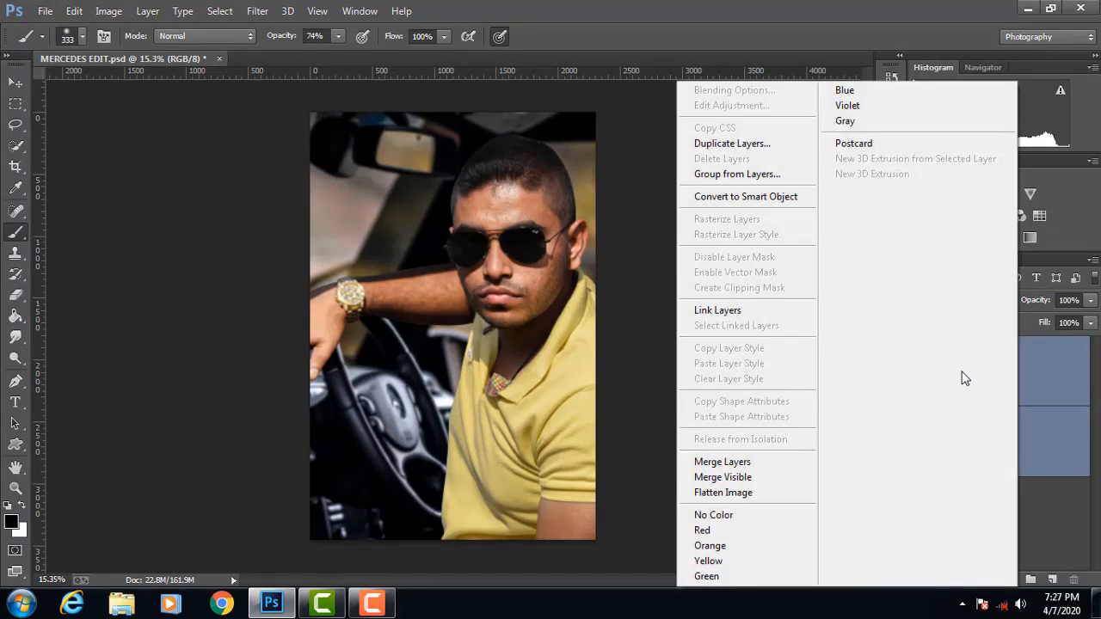
pyautogui.click(778, 493)
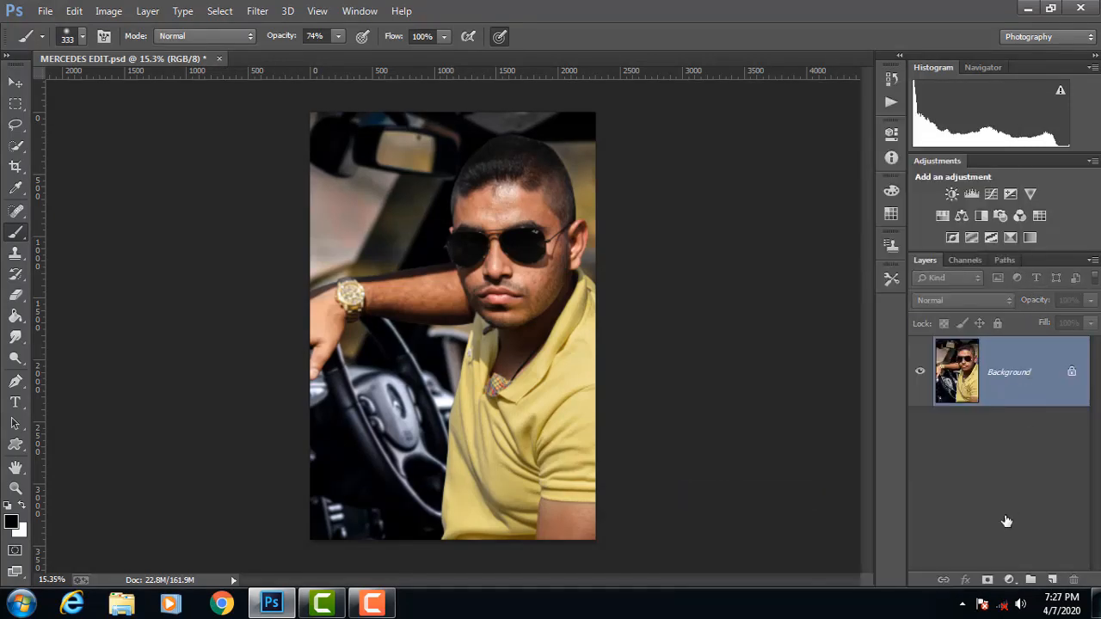
pyautogui.moveTo(1003, 581); pyautogui.dragTo(1002, 581)
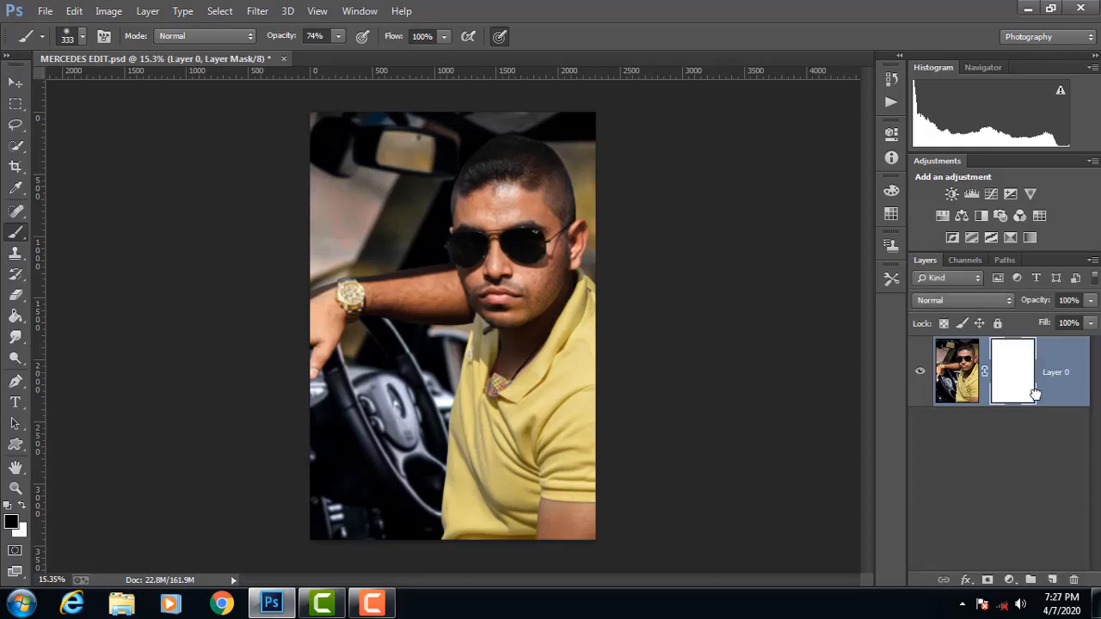
pyautogui.hotkey('ctrl', 'z')
pyautogui.moveTo(1032, 386); pyautogui.dragTo(1054, 581)
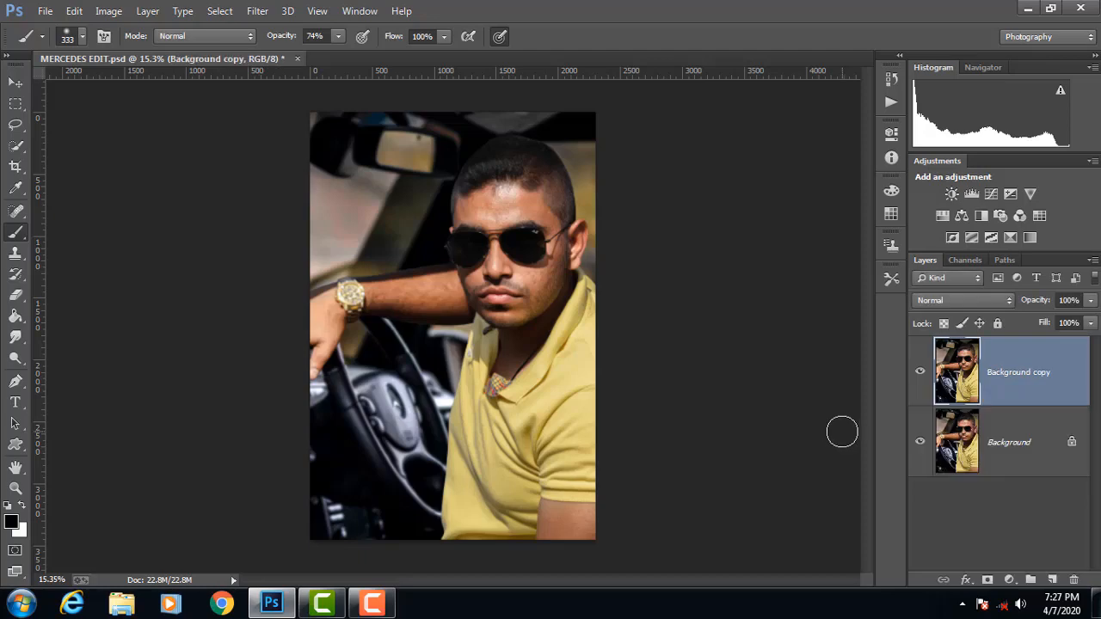
# Step: Set up the Smudge tool with the 104 px textured spatter brush for retouching the man's face
pyautogui.scroll(5, 497, 179)
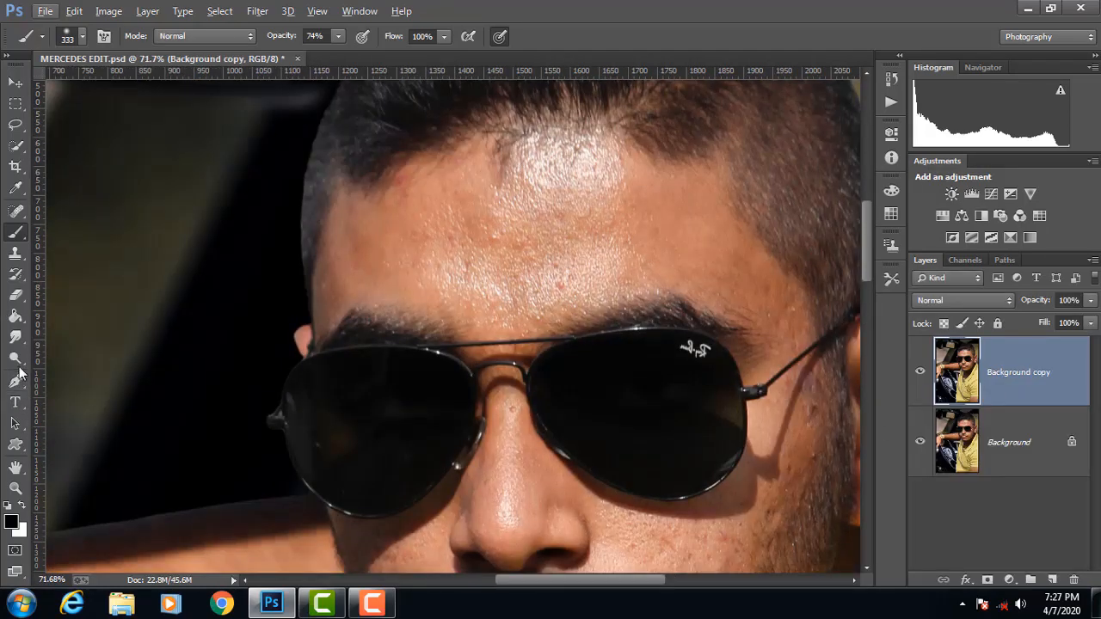
pyautogui.click(16, 339)
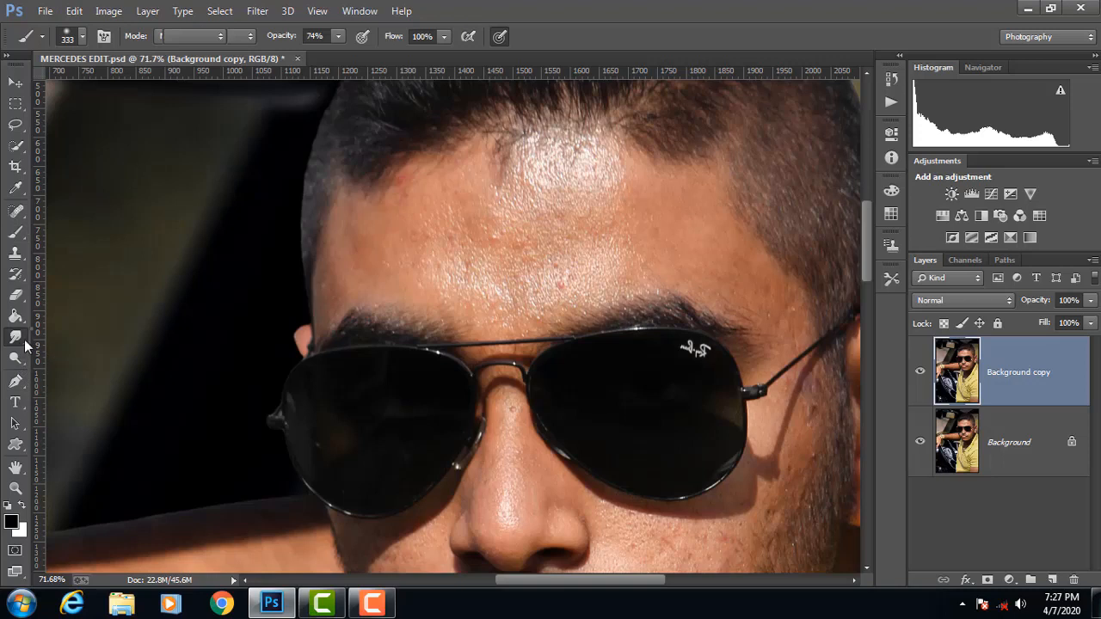
pyautogui.rightClick(26, 345)
pyautogui.click(69, 371)
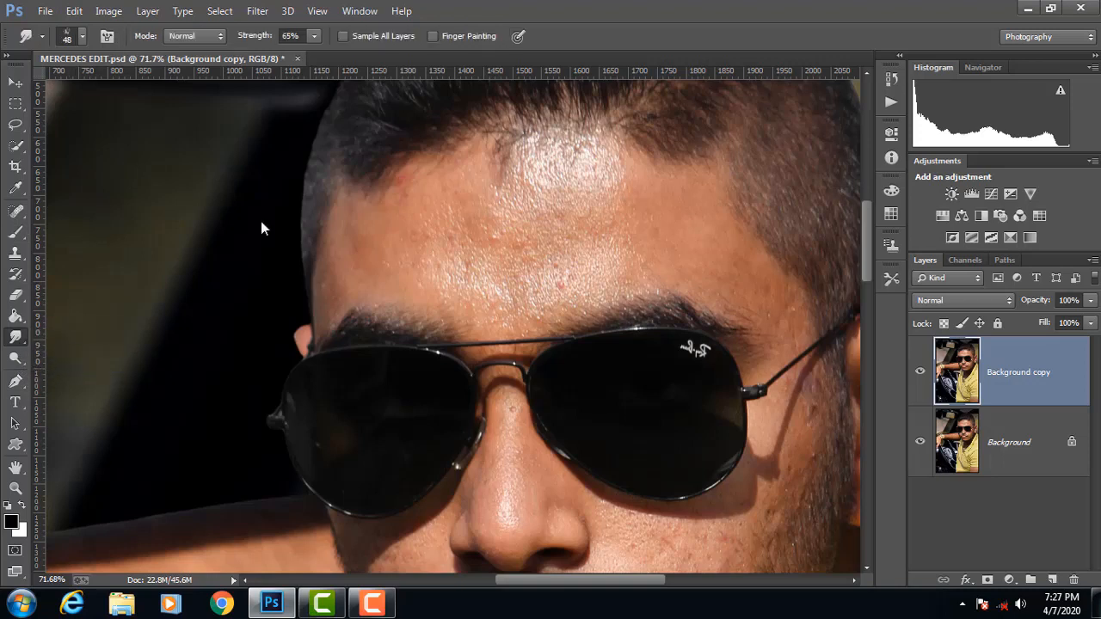
pyautogui.rightClick(260, 221)
pyautogui.moveTo(324, 247); pyautogui.dragTo(302, 462)
pyautogui.click(191, 385)
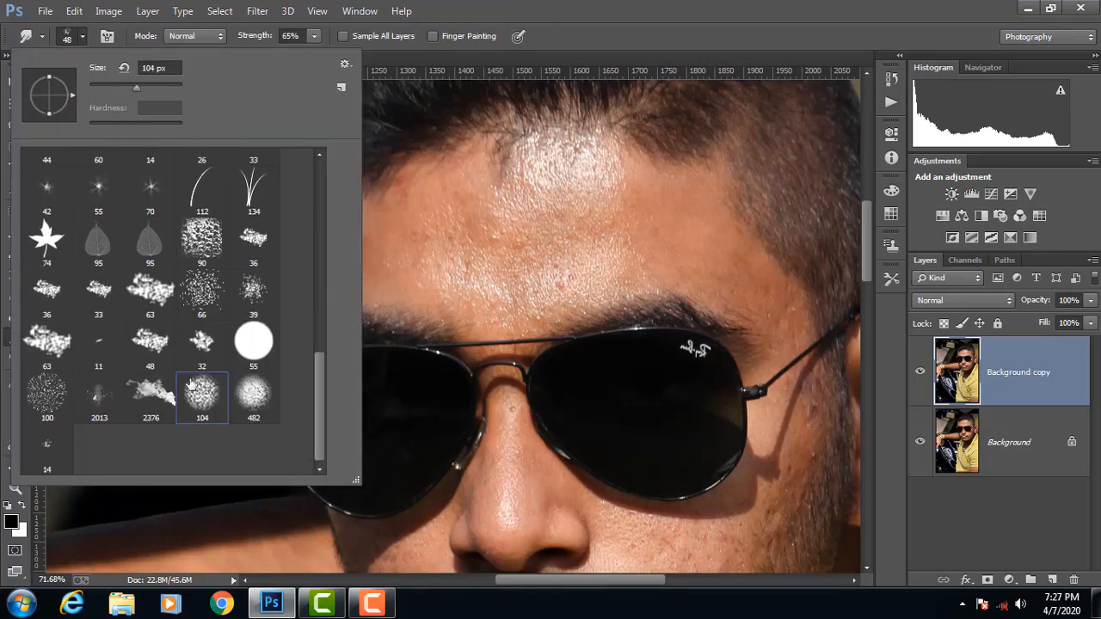
pyautogui.click(484, 212)
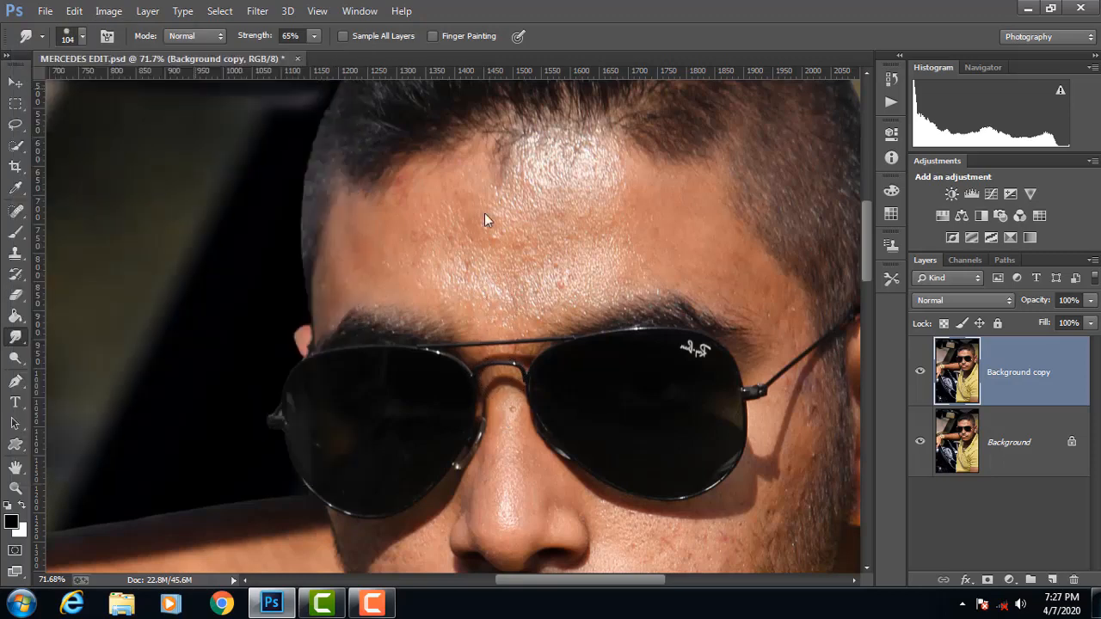
# Step: Smudge the forehead skin on the duplicate layer smooth, from the hairline down to the eyebrows, with brushes of 146 and 84 px
pyautogui.moveTo(658, 221)
pyautogui.mouseDown()
pyautogui.moveTo(507, 240)
pyautogui.moveTo(564, 221)
pyautogui.moveTo(560, 204)
pyautogui.moveTo(530, 191)
pyautogui.moveTo(569, 170)
pyautogui.moveTo(547, 176)
pyautogui.moveTo(604, 187)
pyautogui.moveTo(523, 178)
pyautogui.moveTo(416, 195)
pyautogui.moveTo(499, 184)
pyautogui.mouseUp()
pyautogui.keyDown('alt'); pyautogui.rightClick(537, 232); pyautogui.keyUp('alt')
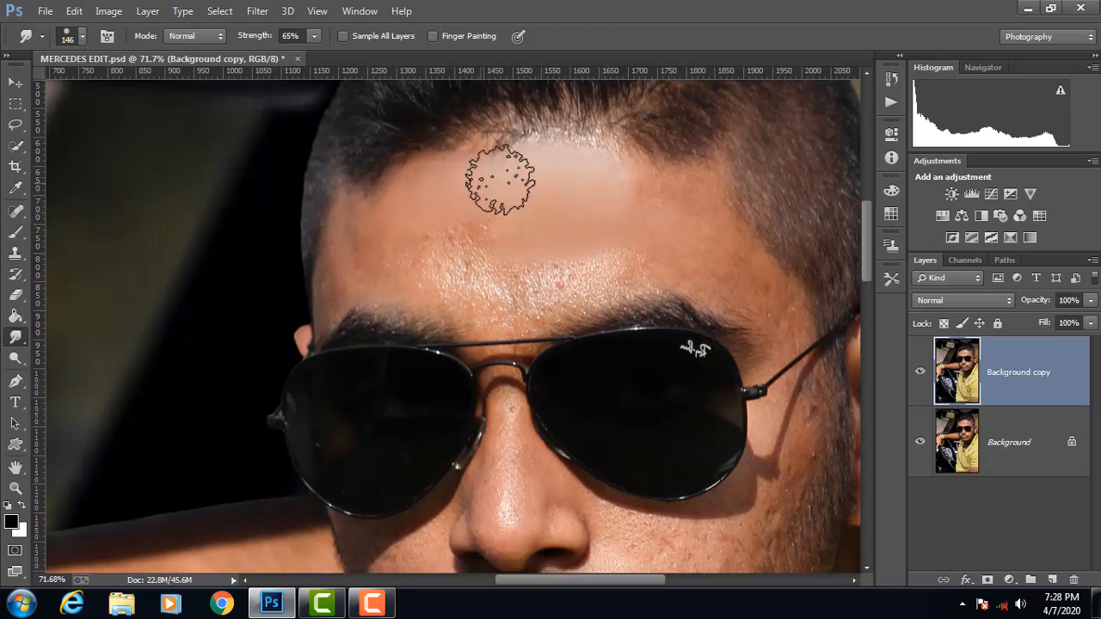
pyautogui.moveTo(539, 265)
pyautogui.mouseDown()
pyautogui.moveTo(505, 298)
pyautogui.moveTo(394, 251)
pyautogui.moveTo(481, 253)
pyautogui.moveTo(367, 239)
pyautogui.moveTo(393, 225)
pyautogui.moveTo(573, 203)
pyautogui.moveTo(651, 223)
pyautogui.moveTo(602, 198)
pyautogui.moveTo(657, 217)
pyautogui.moveTo(585, 187)
pyautogui.moveTo(505, 183)
pyautogui.moveTo(513, 185)
pyautogui.moveTo(442, 208)
pyautogui.moveTo(686, 238)
pyautogui.moveTo(667, 260)
pyautogui.moveTo(640, 261)
pyautogui.moveTo(762, 290)
pyautogui.moveTo(701, 252)
pyautogui.moveTo(701, 229)
pyautogui.moveTo(649, 193)
pyautogui.moveTo(658, 197)
pyautogui.moveTo(522, 182)
pyautogui.moveTo(347, 271)
pyautogui.moveTo(341, 250)
pyautogui.moveTo(334, 297)
pyautogui.moveTo(364, 270)
pyautogui.moveTo(416, 275)
pyautogui.moveTo(358, 256)
pyautogui.moveTo(346, 280)
pyautogui.moveTo(361, 253)
pyautogui.moveTo(415, 262)
pyautogui.mouseUp()
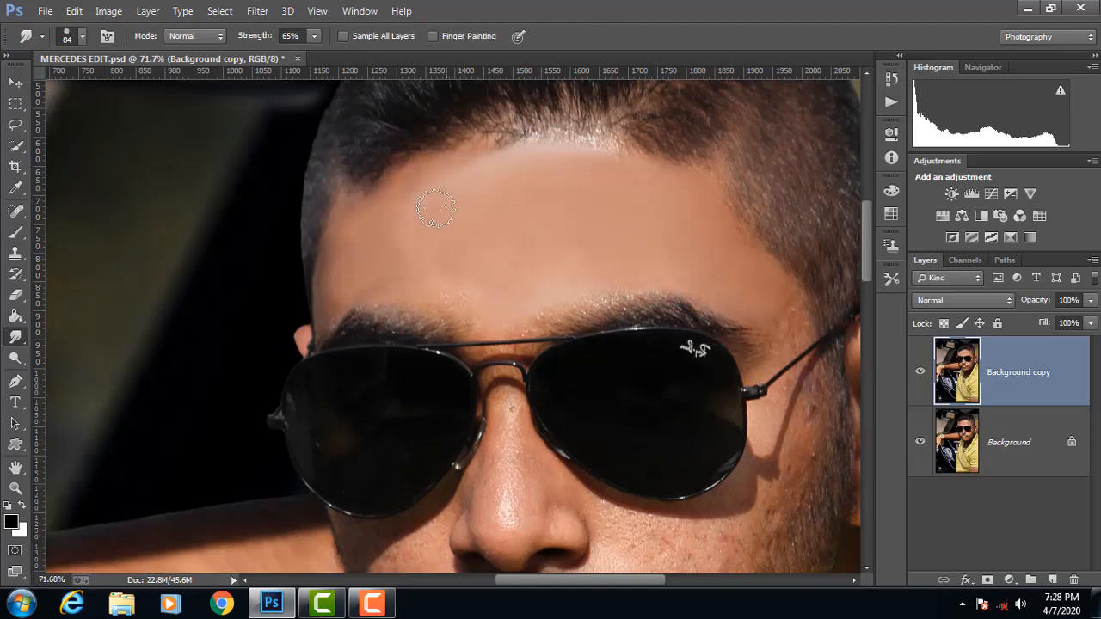
pyautogui.moveTo(426, 187); pyautogui.dragTo(383, 239)
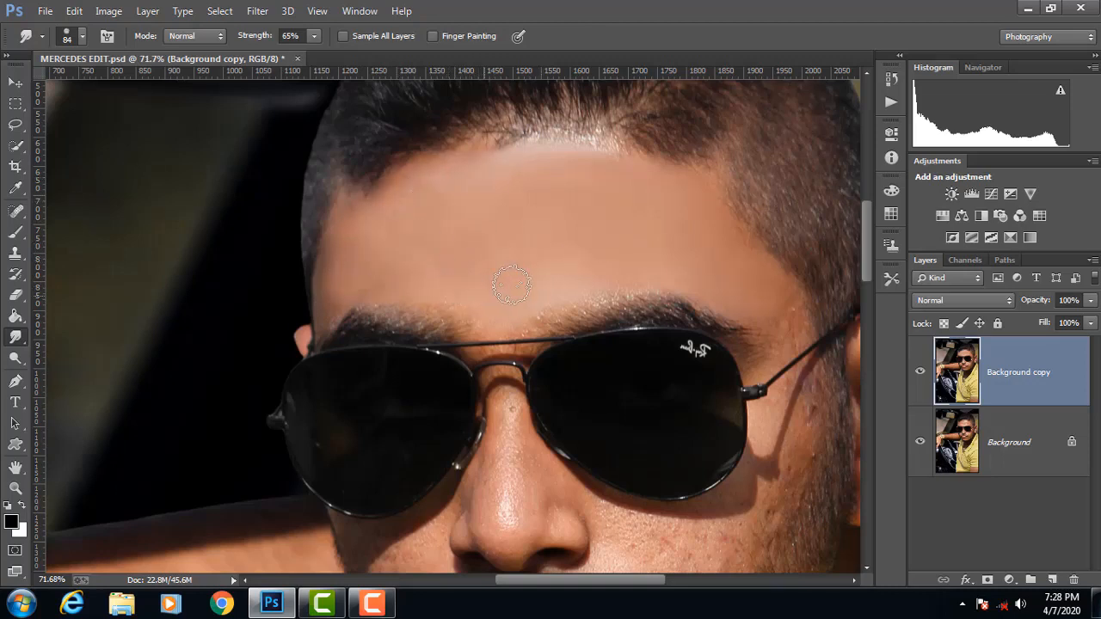
pyautogui.moveTo(592, 256)
pyautogui.mouseDown()
pyautogui.moveTo(676, 254)
pyautogui.moveTo(791, 312)
pyautogui.moveTo(700, 260)
pyautogui.moveTo(731, 255)
pyautogui.moveTo(765, 304)
pyautogui.mouseUp()
pyautogui.moveTo(669, 259)
pyautogui.mouseDown()
pyautogui.moveTo(748, 316)
pyautogui.moveTo(781, 327)
pyautogui.mouseUp()
# Step: Smudge the skin smooth on the cheek below the logo-marked lens and around the mouth and chin with the 84 px brush
pyautogui.scroll(-3, 777, 314)
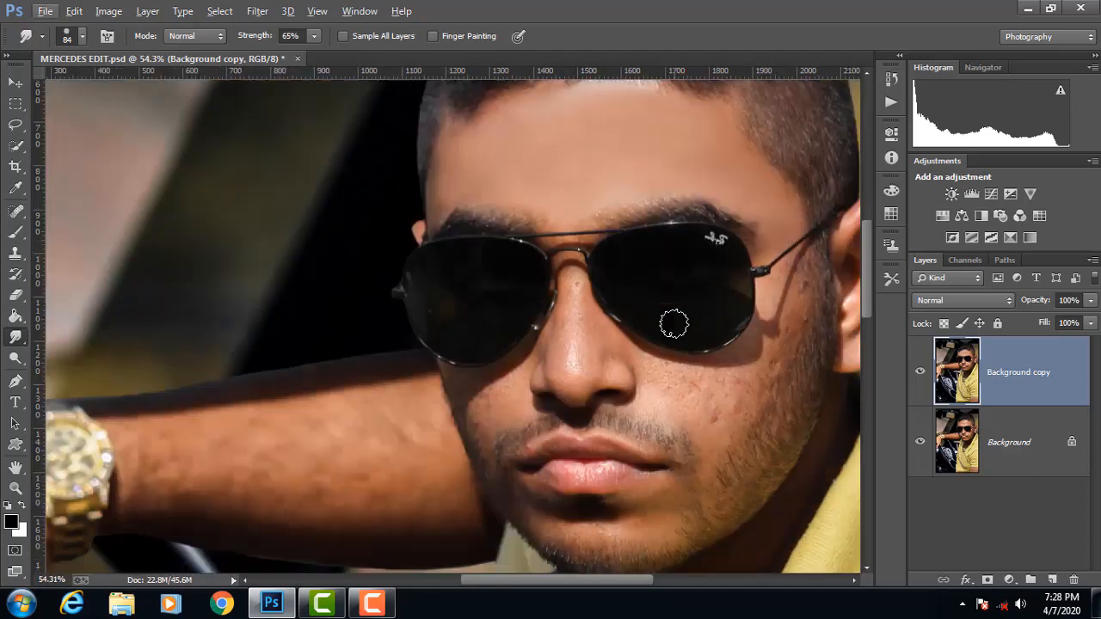
pyautogui.scroll(-2, 671, 319)
pyautogui.moveTo(746, 290)
pyautogui.mouseDown()
pyautogui.moveTo(734, 319)
pyautogui.moveTo(720, 320)
pyautogui.moveTo(727, 281)
pyautogui.moveTo(691, 292)
pyautogui.moveTo(641, 274)
pyautogui.moveTo(653, 221)
pyautogui.moveTo(622, 212)
pyautogui.moveTo(711, 221)
pyautogui.moveTo(704, 227)
pyautogui.moveTo(737, 245)
pyautogui.moveTo(729, 251)
pyautogui.moveTo(727, 234)
pyautogui.moveTo(628, 209)
pyautogui.moveTo(779, 225)
pyautogui.moveTo(743, 270)
pyautogui.moveTo(774, 251)
pyautogui.moveTo(777, 229)
pyautogui.moveTo(724, 329)
pyautogui.moveTo(722, 302)
pyautogui.moveTo(692, 296)
pyautogui.moveTo(691, 263)
pyautogui.moveTo(625, 241)
pyautogui.moveTo(622, 272)
pyautogui.moveTo(723, 310)
pyautogui.mouseUp()
pyautogui.hotkey('ctrl', 'z')
pyautogui.moveTo(681, 428)
pyautogui.mouseDown()
pyautogui.moveTo(633, 443)
pyautogui.moveTo(642, 429)
pyautogui.moveTo(622, 430)
pyautogui.moveTo(622, 454)
pyautogui.moveTo(643, 452)
pyautogui.moveTo(637, 467)
pyautogui.moveTo(454, 468)
pyautogui.moveTo(572, 474)
pyautogui.moveTo(614, 461)
pyautogui.moveTo(635, 435)
pyautogui.moveTo(628, 425)
pyautogui.moveTo(610, 433)
pyautogui.moveTo(627, 437)
pyautogui.moveTo(637, 477)
pyautogui.moveTo(479, 471)
pyautogui.mouseUp()
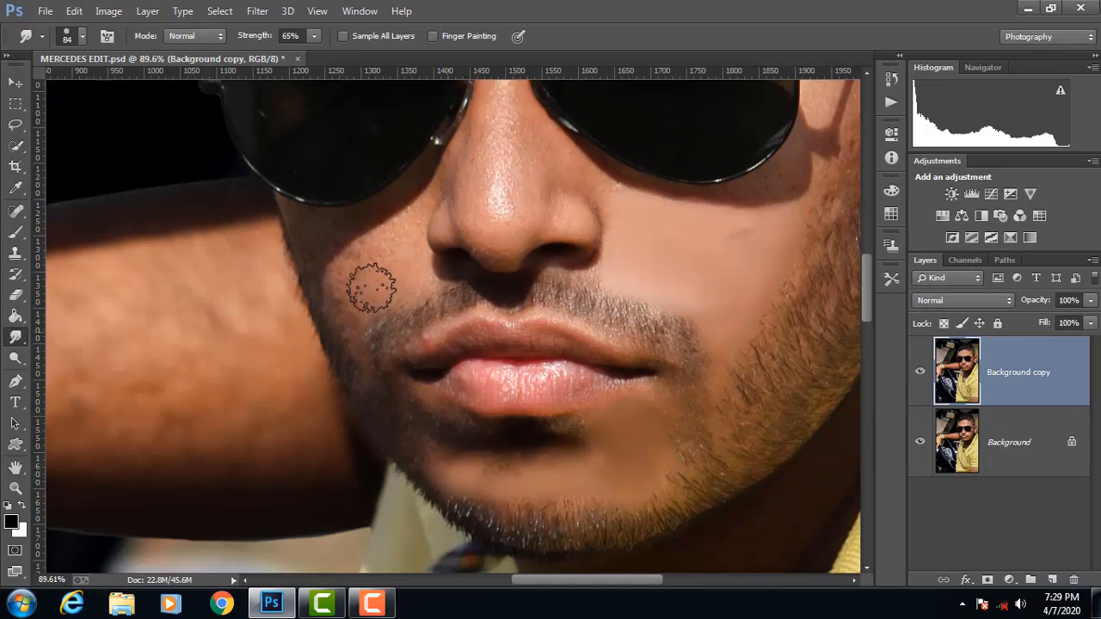
# Step: Lower the opacity of the retouched duplicate layer to 78% to blend it with the original skin
pyautogui.scroll(-2, 358, 224)
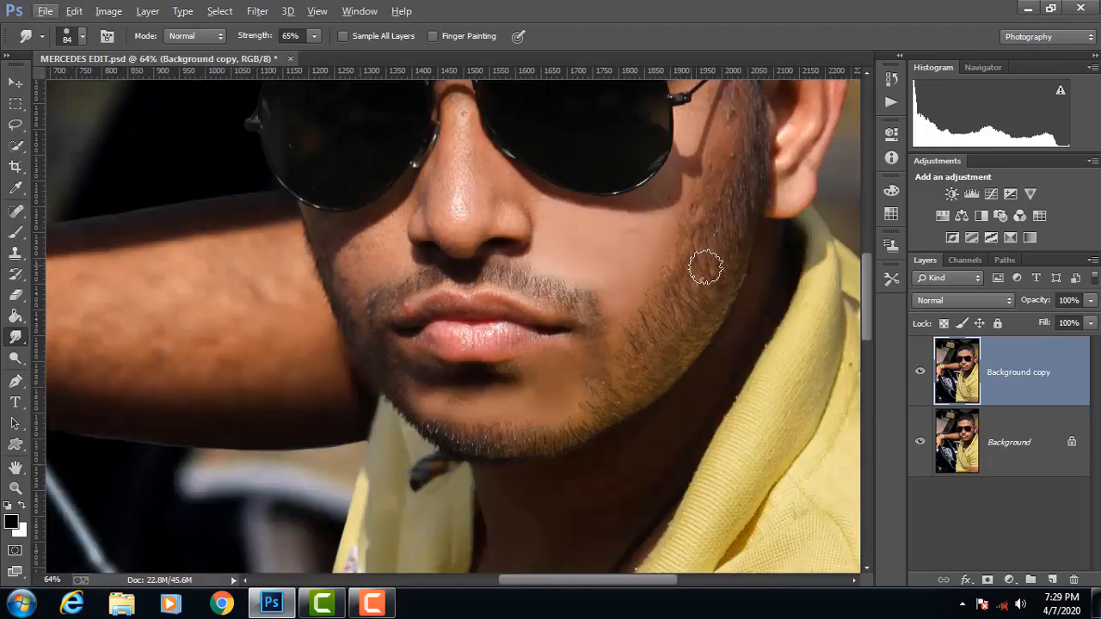
pyautogui.click(1088, 303)
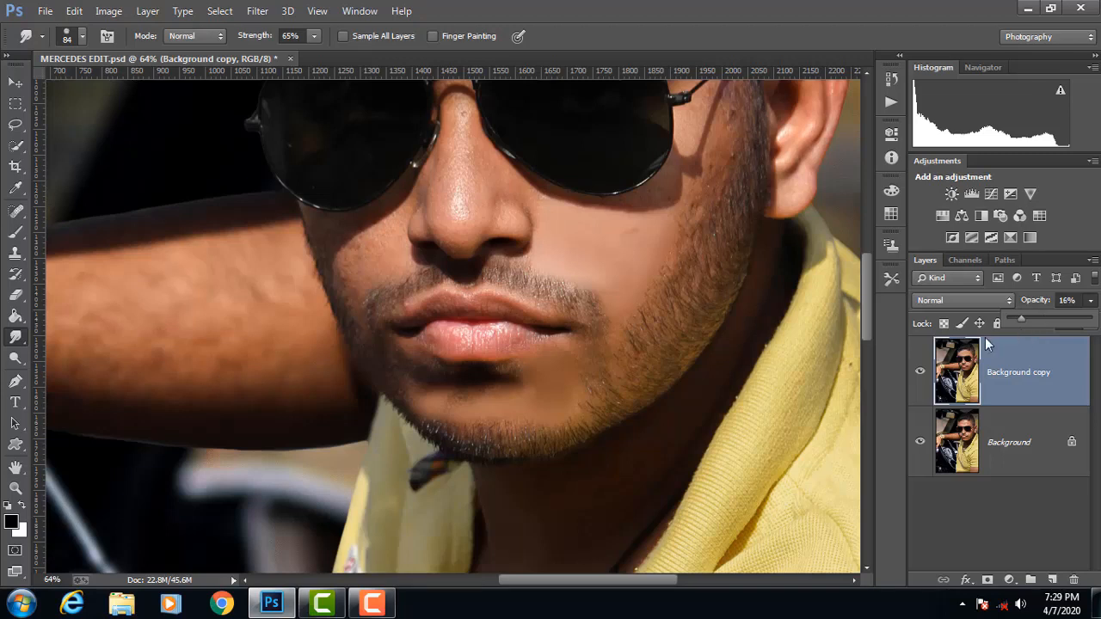
pyautogui.moveTo(1030, 321); pyautogui.dragTo(1042, 319)
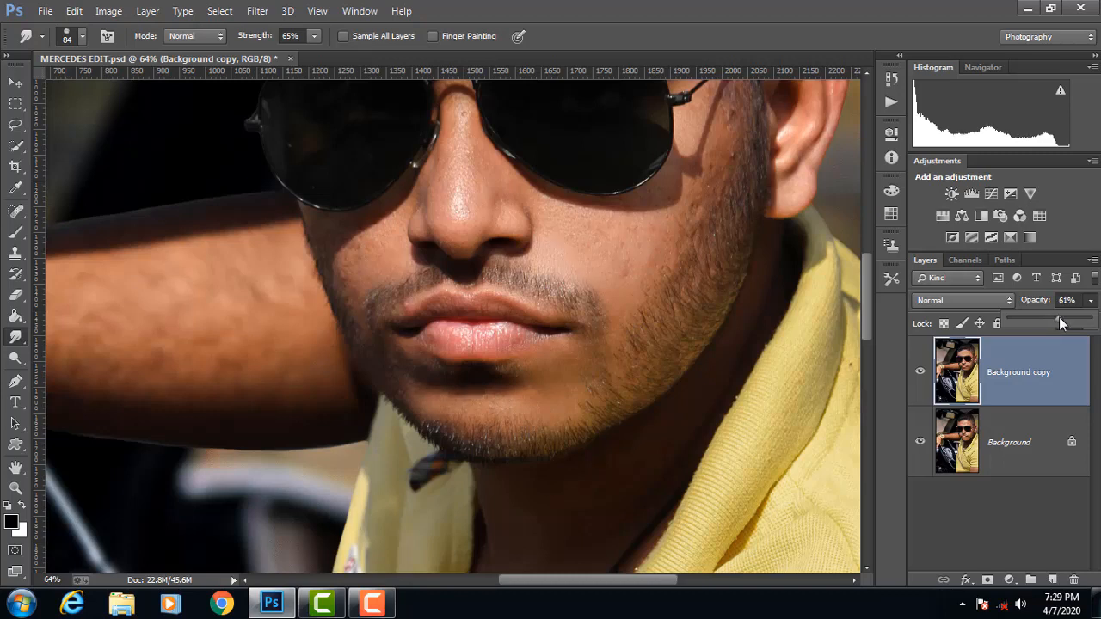
pyautogui.moveTo(1060, 318); pyautogui.dragTo(1067, 317)
pyautogui.click(1091, 303)
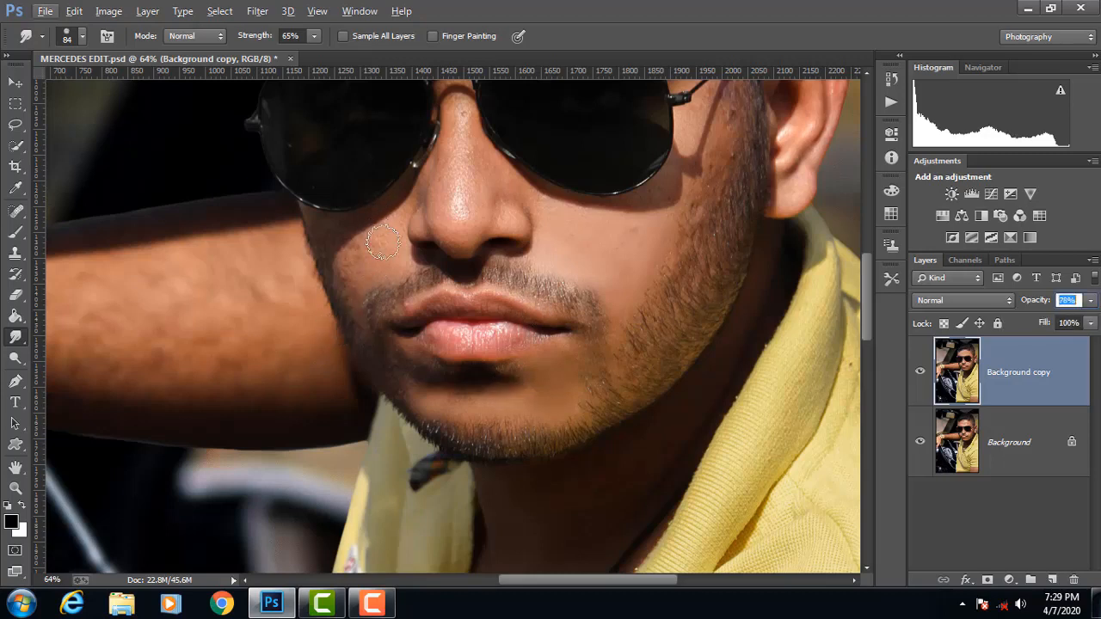
# Step: Smudge away the skin texture on the cheek nearest the raised arm and the highlights on the nose
pyautogui.moveTo(383, 241); pyautogui.dragTo(379, 256)
pyautogui.scroll(2, 389, 230)
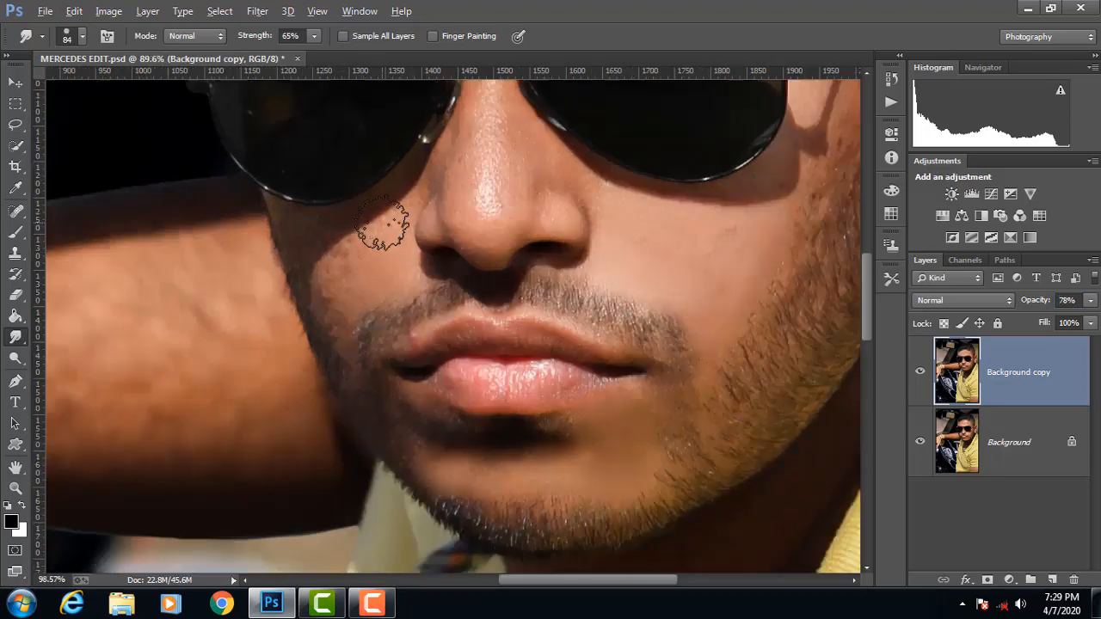
pyautogui.moveTo(353, 268)
pyautogui.mouseDown()
pyautogui.moveTo(326, 278)
pyautogui.moveTo(364, 315)
pyautogui.moveTo(398, 255)
pyautogui.moveTo(408, 208)
pyautogui.mouseUp()
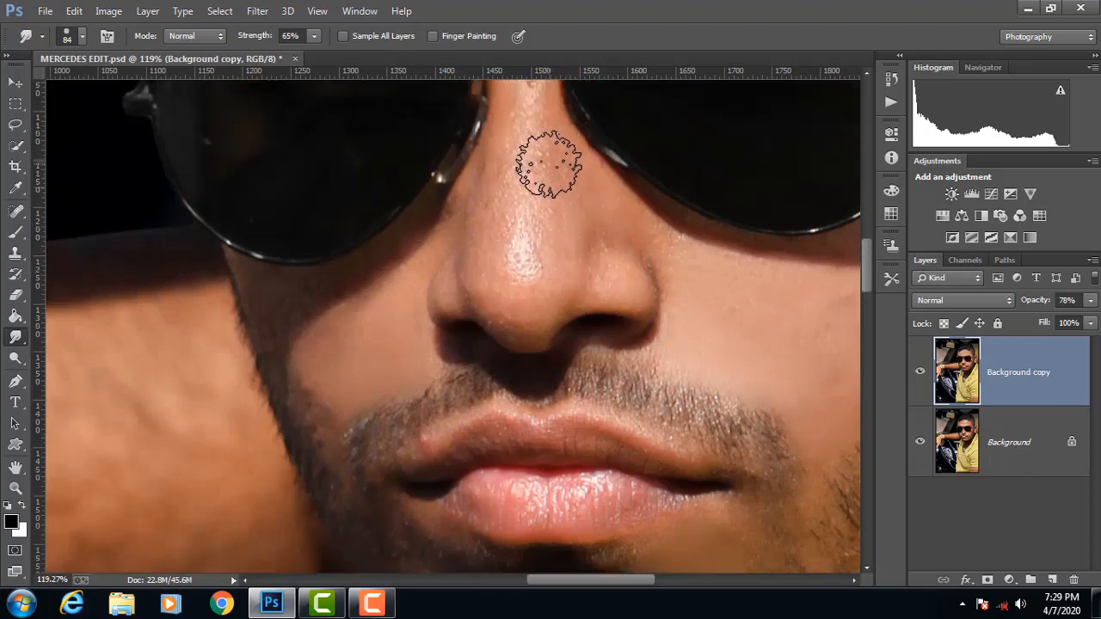
pyautogui.scroll(5, 541, 160)
pyautogui.moveTo(535, 342)
pyautogui.mouseDown()
pyautogui.moveTo(529, 248)
pyautogui.moveTo(534, 285)
pyautogui.moveTo(505, 399)
pyautogui.moveTo(548, 409)
pyautogui.moveTo(581, 350)
pyautogui.moveTo(652, 397)
pyautogui.moveTo(611, 420)
pyautogui.moveTo(489, 441)
pyautogui.moveTo(535, 450)
pyautogui.moveTo(525, 468)
pyautogui.moveTo(547, 405)
pyautogui.moveTo(555, 437)
pyautogui.moveTo(552, 421)
pyautogui.moveTo(502, 395)
pyautogui.moveTo(497, 344)
pyautogui.moveTo(526, 312)
pyautogui.mouseUp()
# Step: Smudge the remaining texture and highlights on the nose smooth, and smooth the ear's skin with a 27 px brush
pyautogui.scroll(-5, 526, 313)
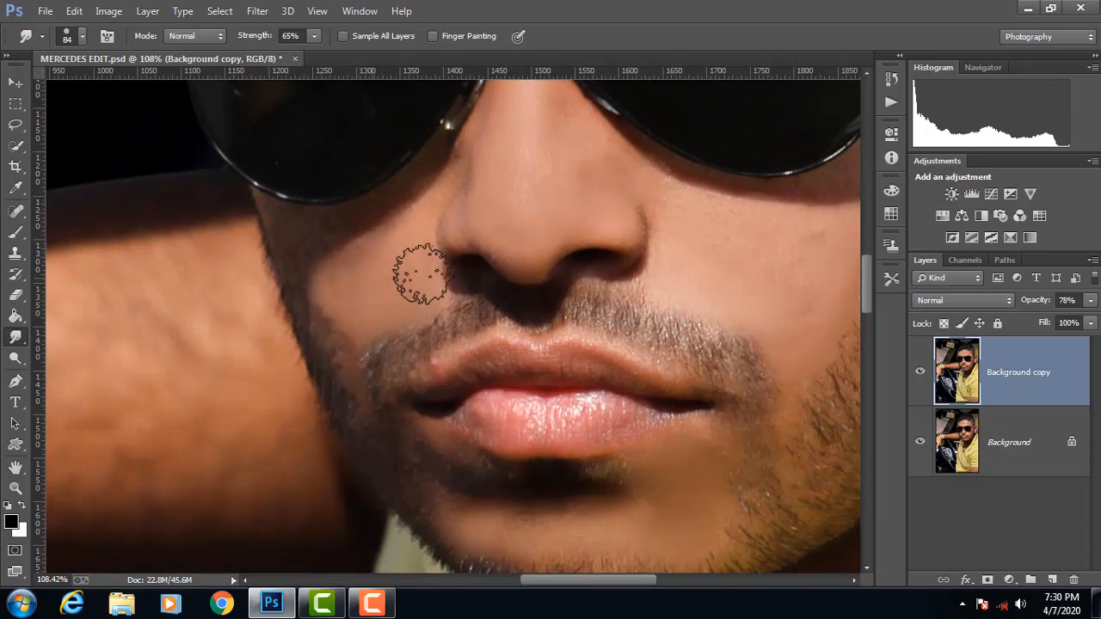
pyautogui.scroll(-10, 654, 373)
pyautogui.scroll(-1, 633, 159)
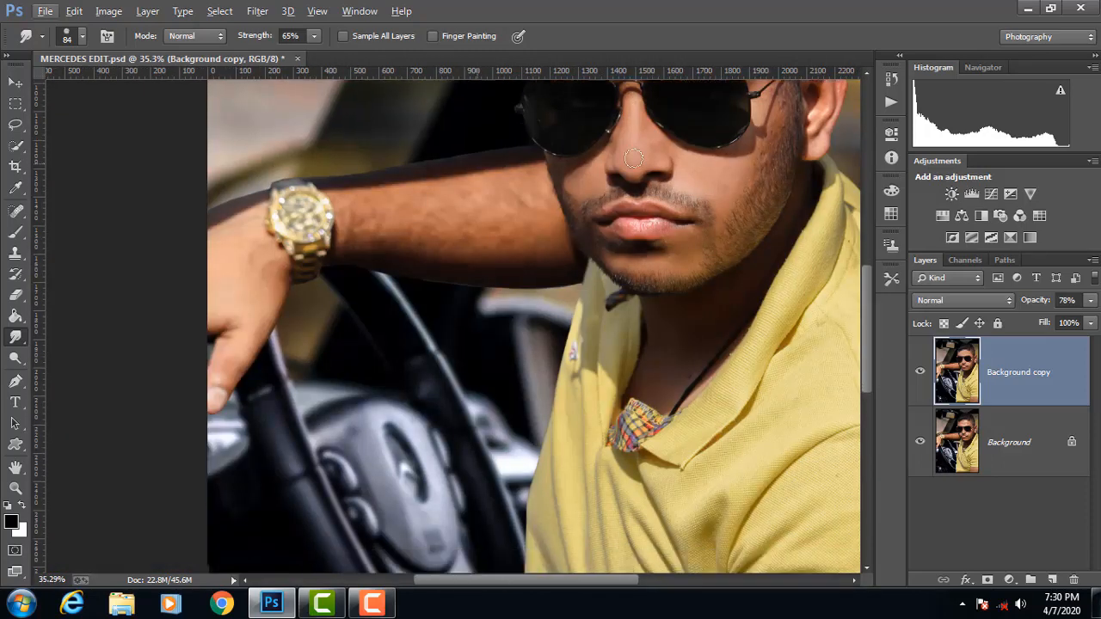
pyautogui.scroll(5, 810, 129)
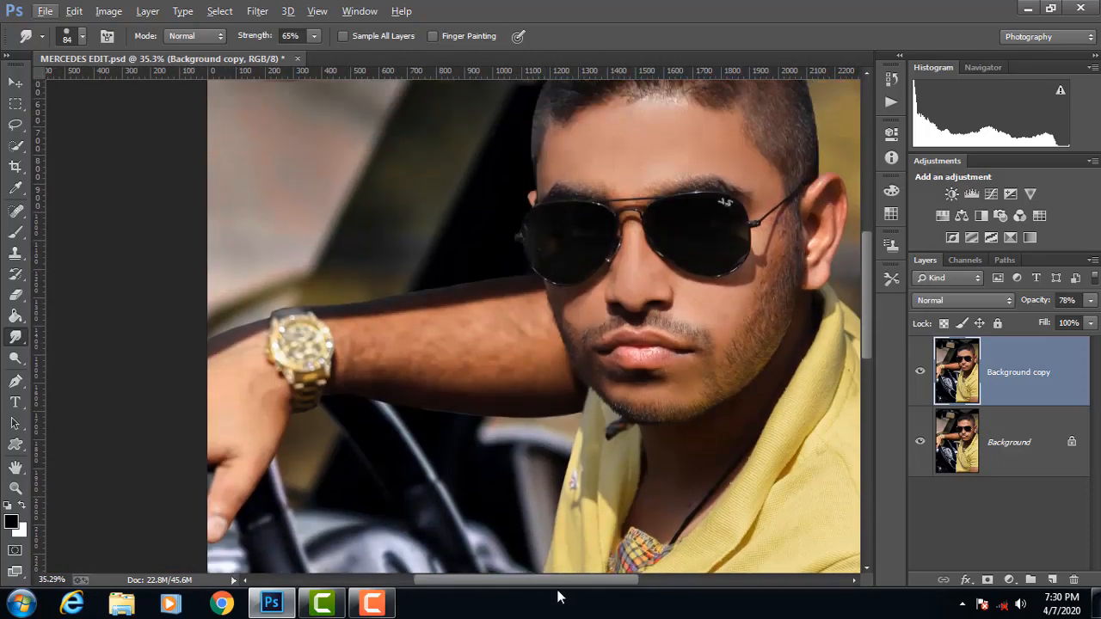
pyautogui.moveTo(559, 581); pyautogui.dragTo(621, 583)
pyautogui.scroll(3, 642, 166)
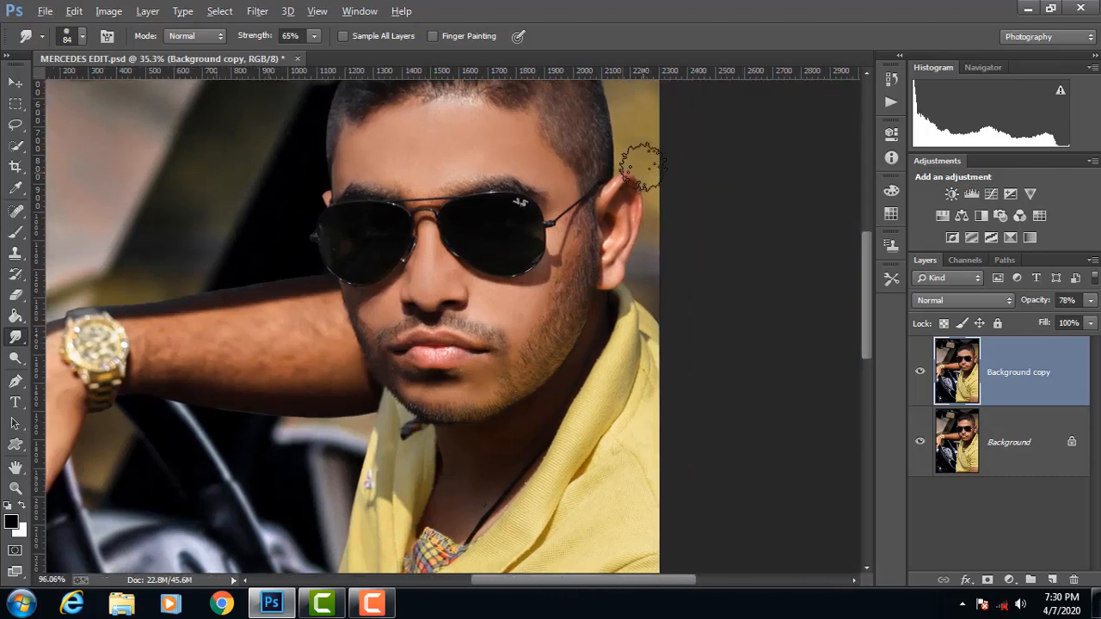
pyautogui.moveTo(651, 169)
pyautogui.mouseDown()
pyautogui.moveTo(597, 183)
pyautogui.moveTo(621, 184)
pyautogui.mouseUp()
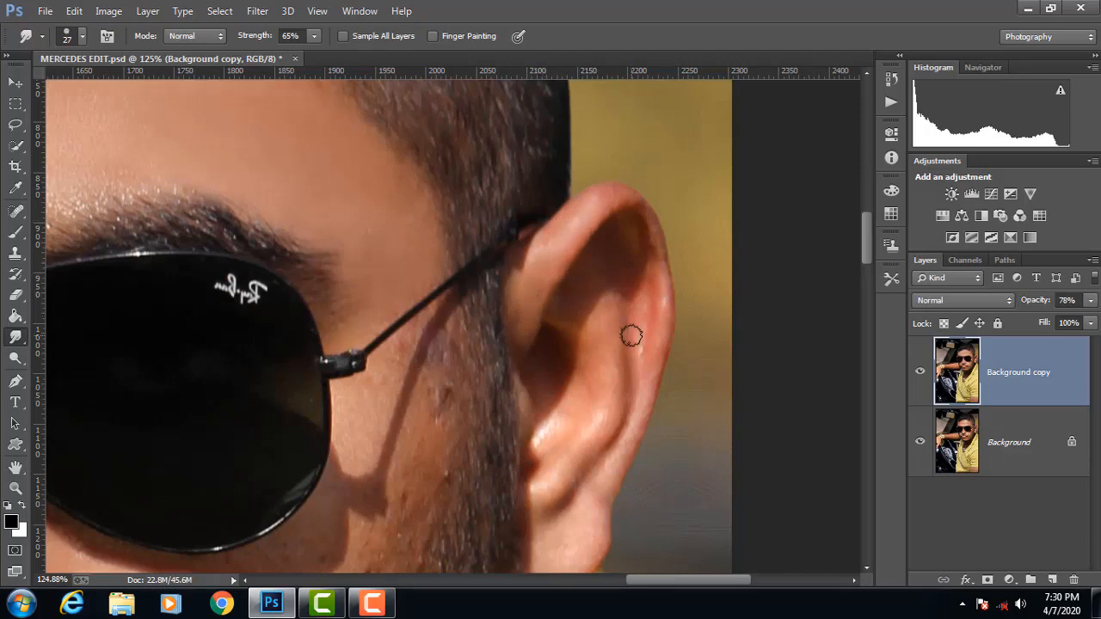
# Step: Smudge the shadowed neck skin between the beard and the shirt collar smooth with a 69 px brush, lowering the strength to 42%
pyautogui.scroll(-5, 568, 240)
pyautogui.scroll(-4, 523, 258)
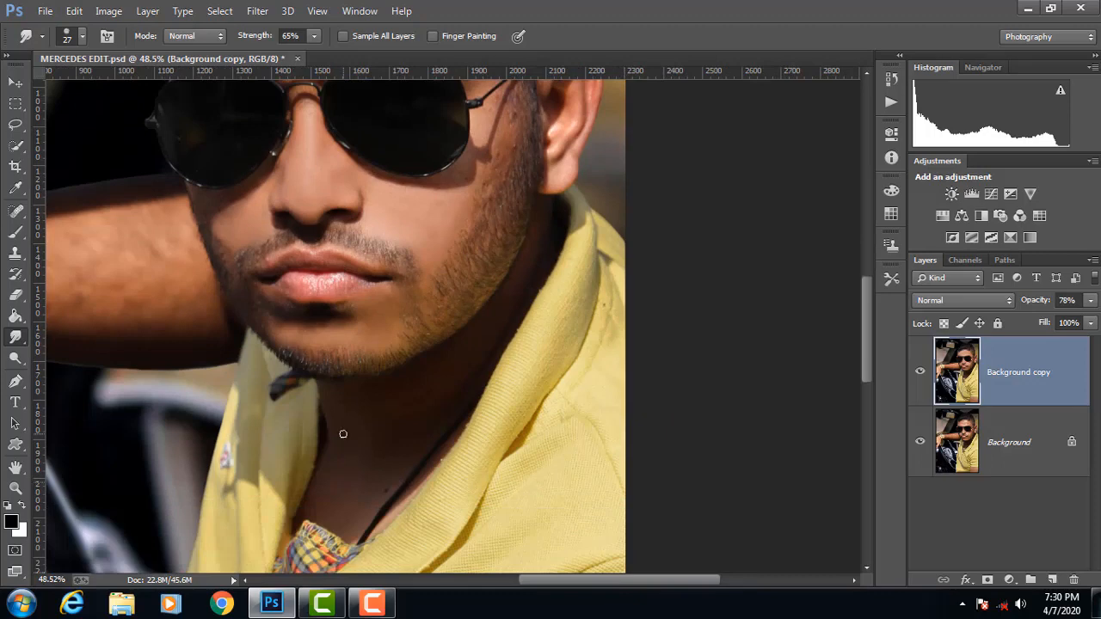
pyautogui.scroll(2, 342, 435)
pyautogui.scroll(-2, 354, 352)
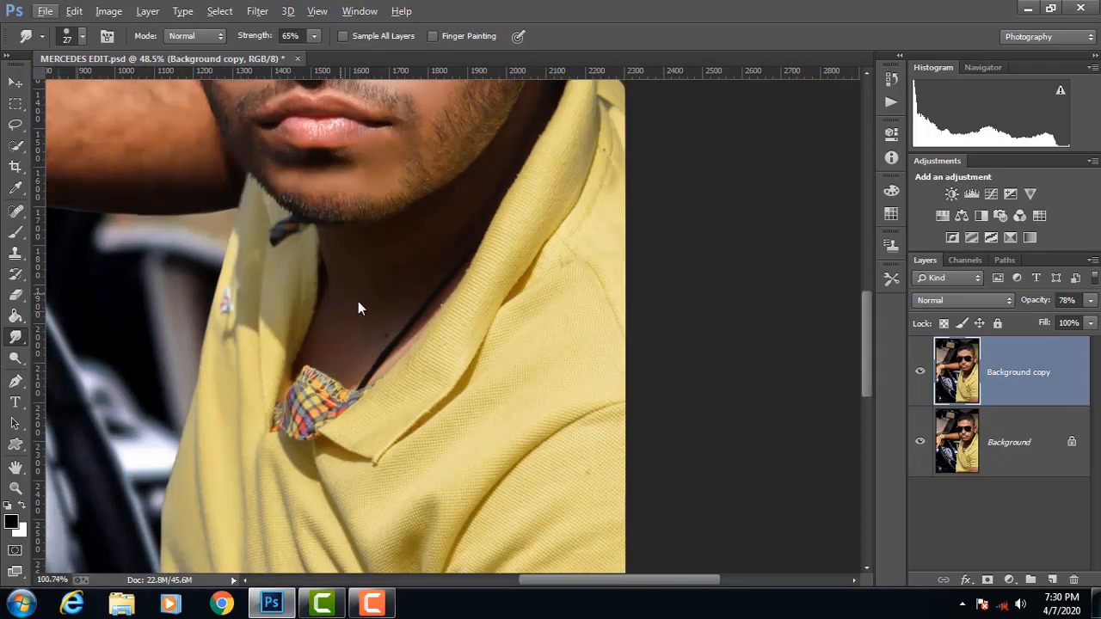
pyautogui.scroll(4, 343, 296)
pyautogui.moveTo(342, 295)
pyautogui.mouseDown()
pyautogui.moveTo(382, 355)
pyautogui.moveTo(370, 395)
pyautogui.moveTo(434, 354)
pyautogui.moveTo(455, 360)
pyautogui.moveTo(495, 315)
pyautogui.moveTo(454, 358)
pyautogui.moveTo(501, 285)
pyautogui.moveTo(460, 320)
pyautogui.moveTo(506, 245)
pyautogui.moveTo(460, 291)
pyautogui.moveTo(393, 396)
pyautogui.moveTo(407, 437)
pyautogui.moveTo(359, 482)
pyautogui.moveTo(304, 438)
pyautogui.moveTo(365, 359)
pyautogui.moveTo(317, 372)
pyautogui.moveTo(319, 325)
pyautogui.moveTo(336, 330)
pyautogui.moveTo(347, 282)
pyautogui.moveTo(375, 245)
pyautogui.moveTo(397, 275)
pyautogui.moveTo(380, 369)
pyautogui.moveTo(393, 268)
pyautogui.moveTo(460, 207)
pyautogui.moveTo(458, 240)
pyautogui.moveTo(465, 189)
pyautogui.moveTo(391, 215)
pyautogui.moveTo(353, 212)
pyautogui.moveTo(340, 228)
pyautogui.moveTo(347, 270)
pyautogui.moveTo(426, 295)
pyautogui.moveTo(515, 280)
pyautogui.moveTo(539, 221)
pyautogui.moveTo(412, 291)
pyautogui.moveTo(490, 234)
pyautogui.moveTo(498, 184)
pyautogui.moveTo(581, 142)
pyautogui.moveTo(444, 231)
pyautogui.moveTo(432, 292)
pyautogui.moveTo(476, 258)
pyautogui.moveTo(418, 372)
pyautogui.moveTo(293, 427)
pyautogui.moveTo(311, 375)
pyautogui.moveTo(360, 308)
pyautogui.moveTo(441, 295)
pyautogui.moveTo(434, 333)
pyautogui.moveTo(545, 123)
pyautogui.moveTo(393, 197)
pyautogui.moveTo(340, 209)
pyautogui.moveTo(396, 268)
pyautogui.moveTo(542, 183)
pyautogui.moveTo(512, 240)
pyautogui.moveTo(469, 263)
pyautogui.mouseUp()
pyautogui.scroll(-3, 469, 264)
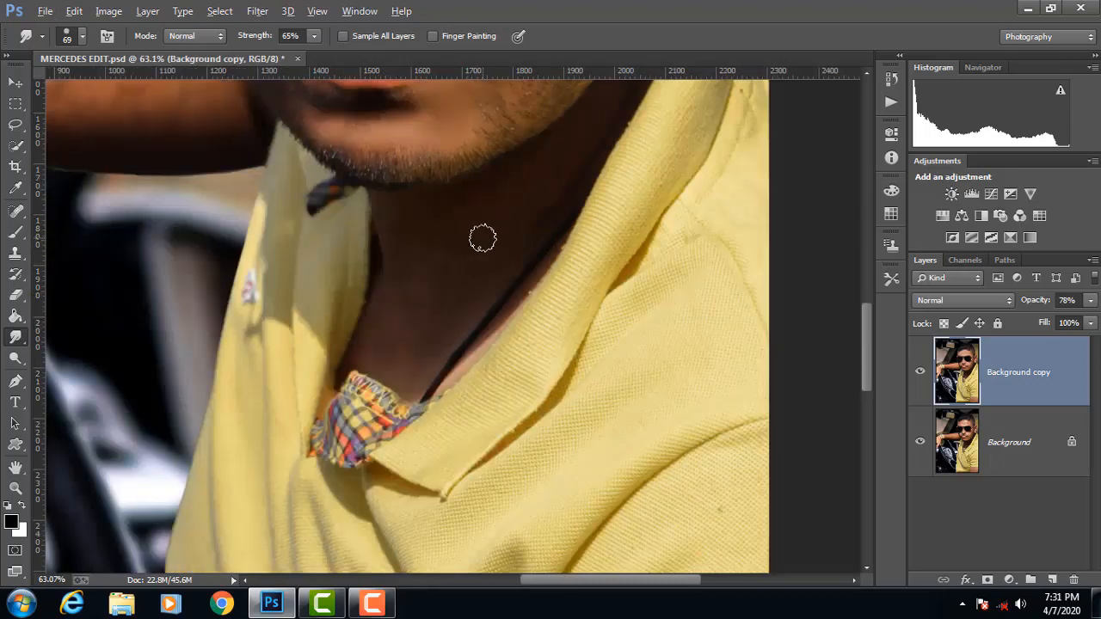
pyautogui.scroll(-2, 479, 181)
pyautogui.scroll(3, 460, 162)
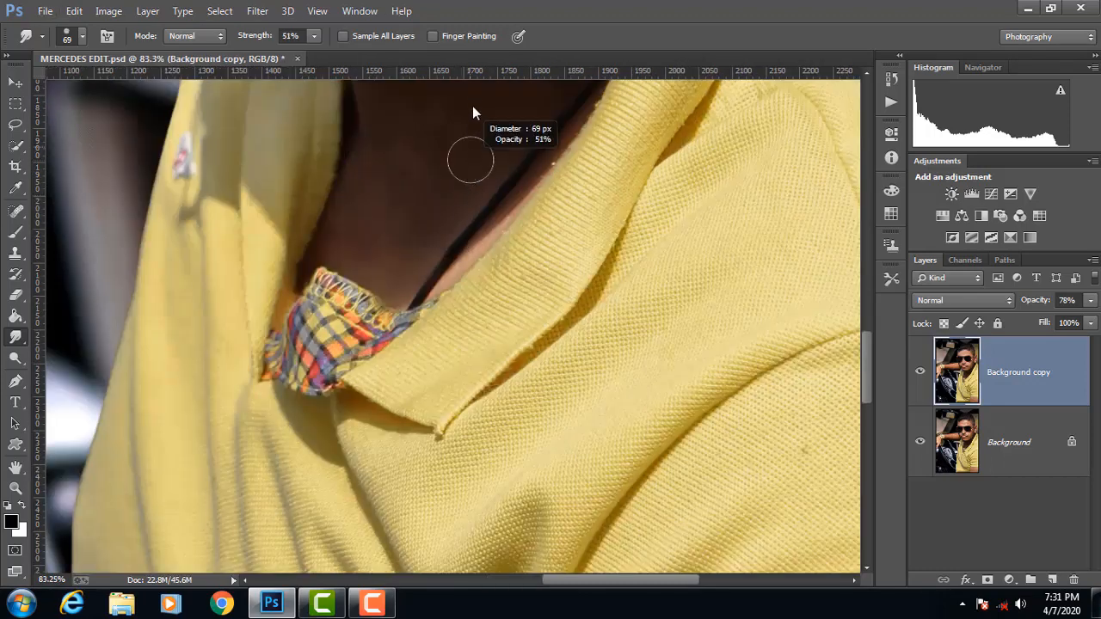
pyautogui.scroll(3, 433, 177)
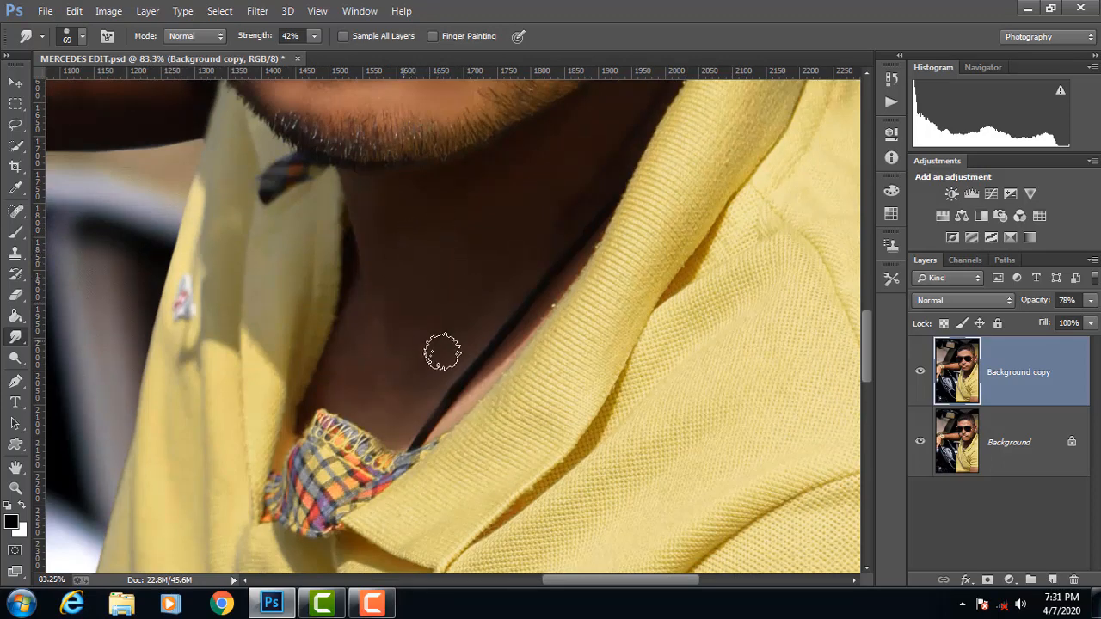
pyautogui.scroll(-1, 404, 316)
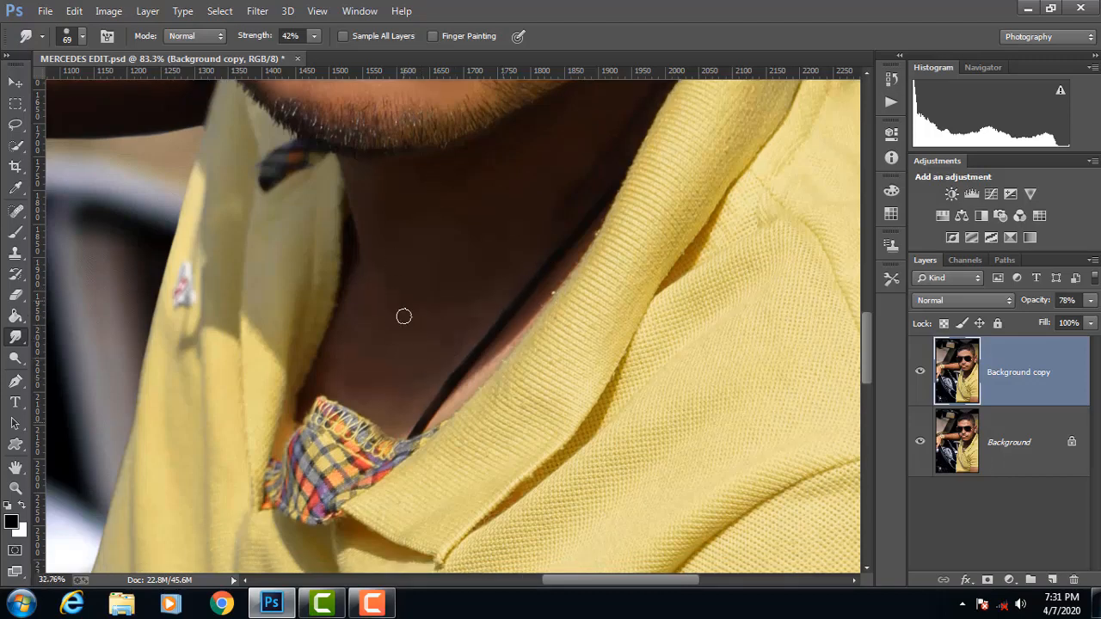
# Step: Smudge the skin smooth on the hand and along the raised forearm at 42% strength, enlarging the brush to 94 px for the forearm
pyautogui.hotkey('ctrl', '0')
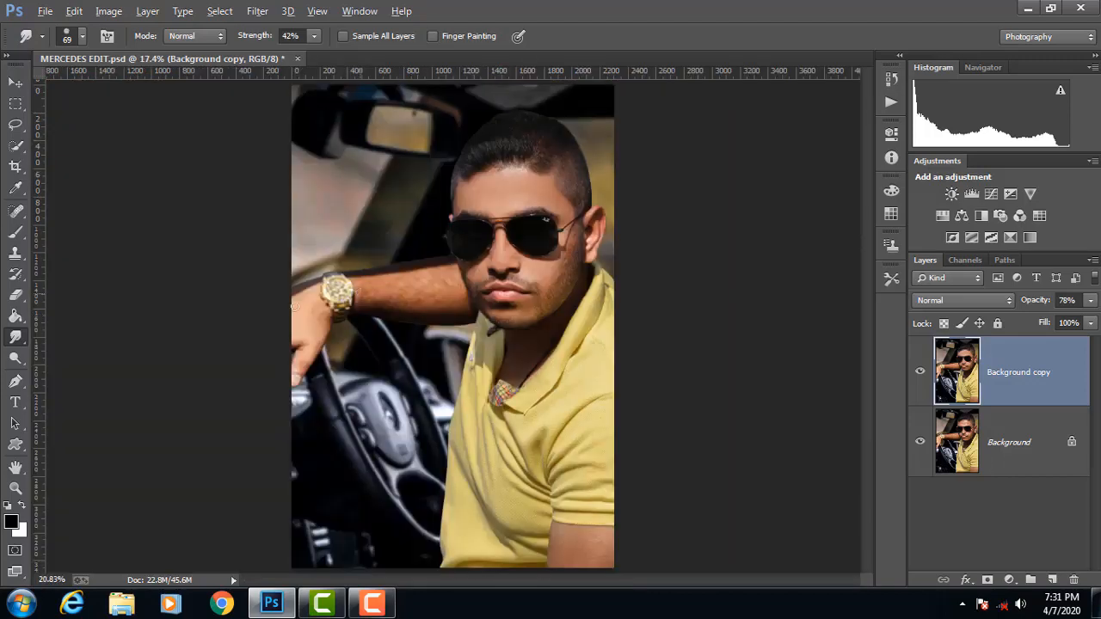
pyautogui.scroll(3, 293, 307)
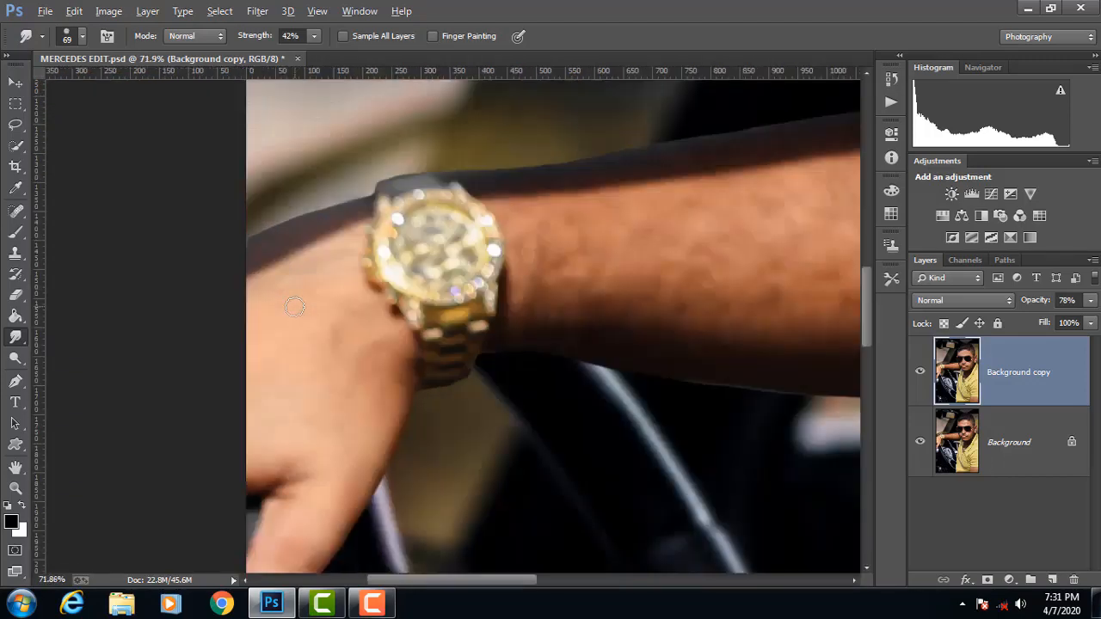
pyautogui.press('alt')
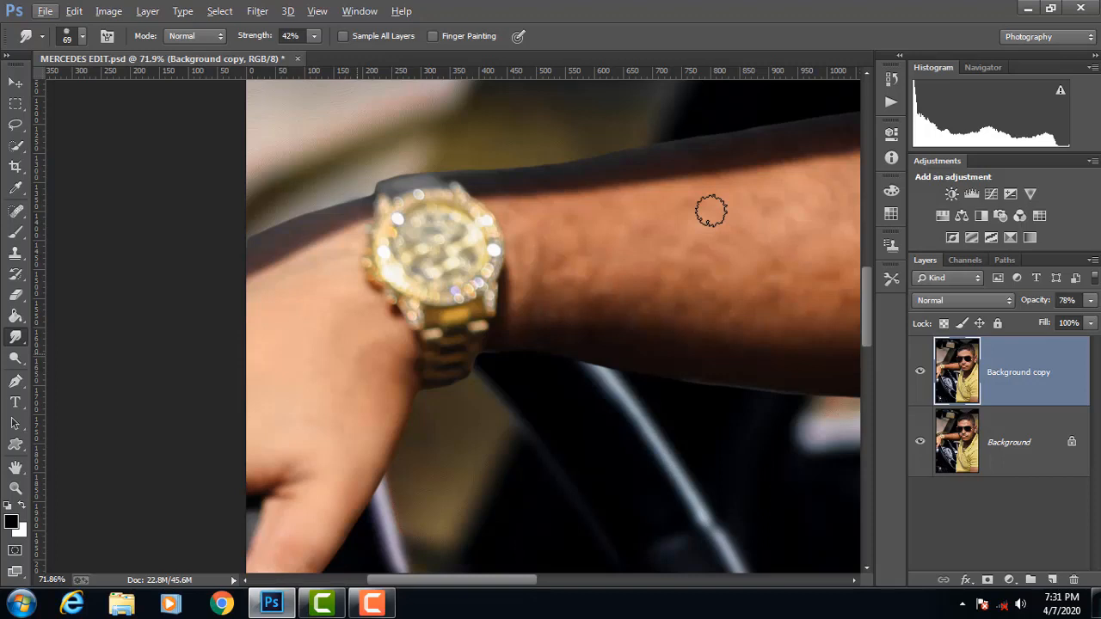
pyautogui.moveTo(465, 584); pyautogui.dragTo(521, 580)
pyautogui.moveTo(474, 288); pyautogui.dragTo(483, 287)
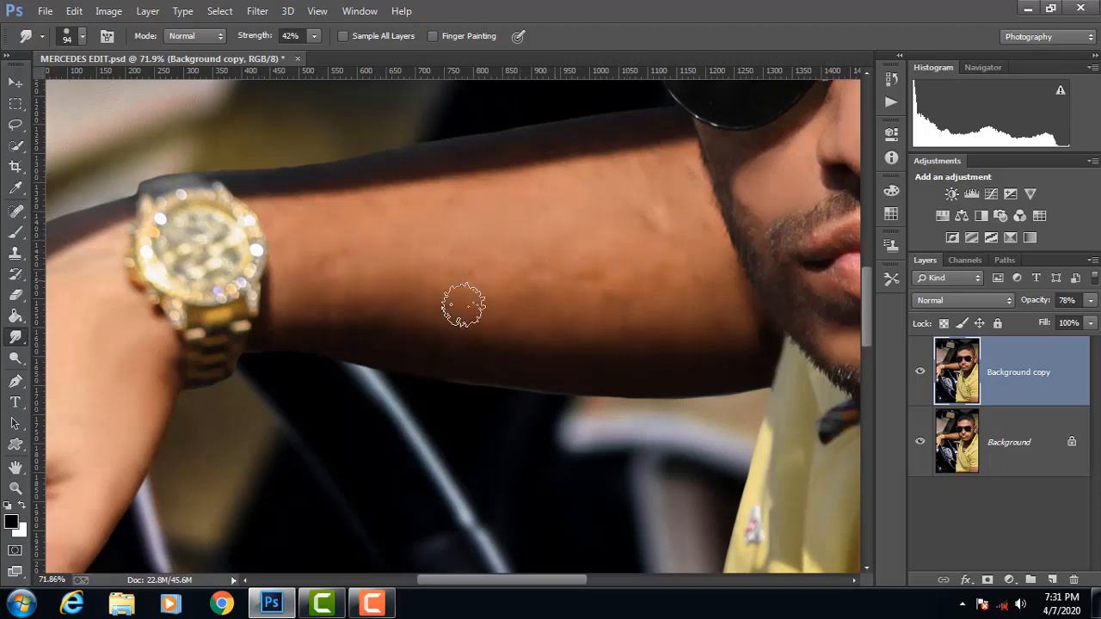
pyautogui.scroll(-3, 513, 273)
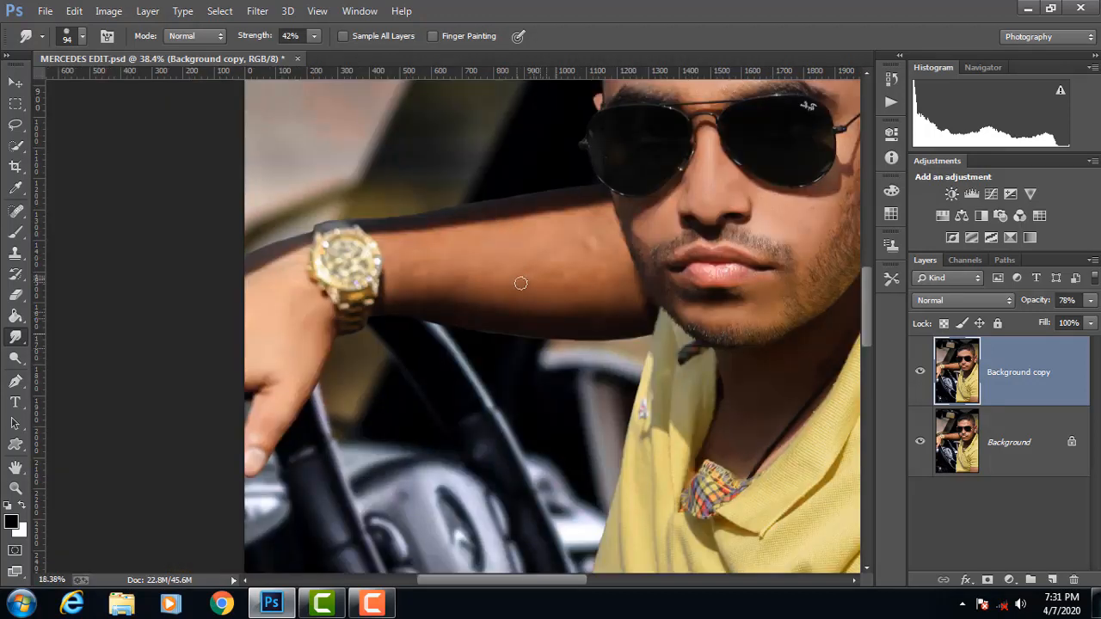
# Step: Flatten the retouched image and duplicate the resulting background layer
pyautogui.scroll(-4, 542, 298)
pyautogui.scroll(3, 585, 307)
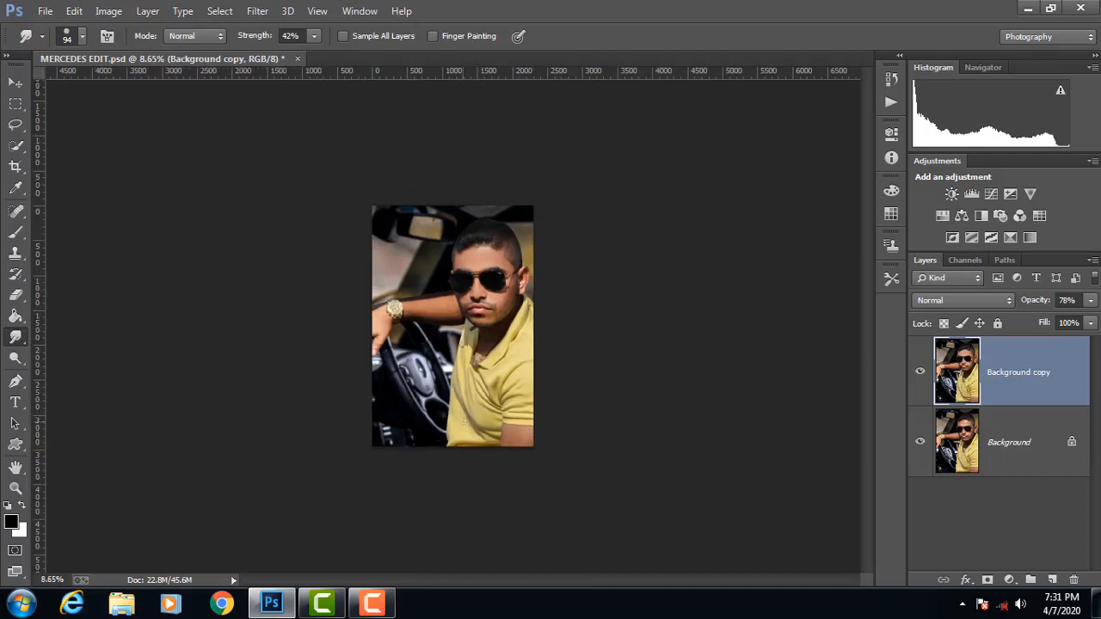
pyautogui.scroll(1, 512, 234)
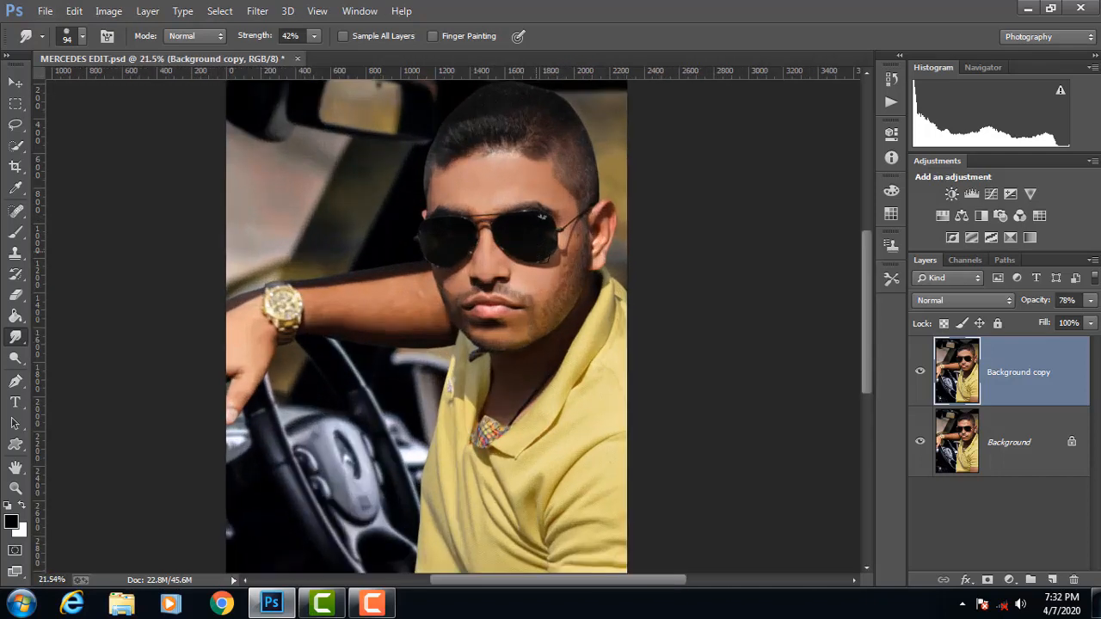
pyautogui.scroll(1, 556, 255)
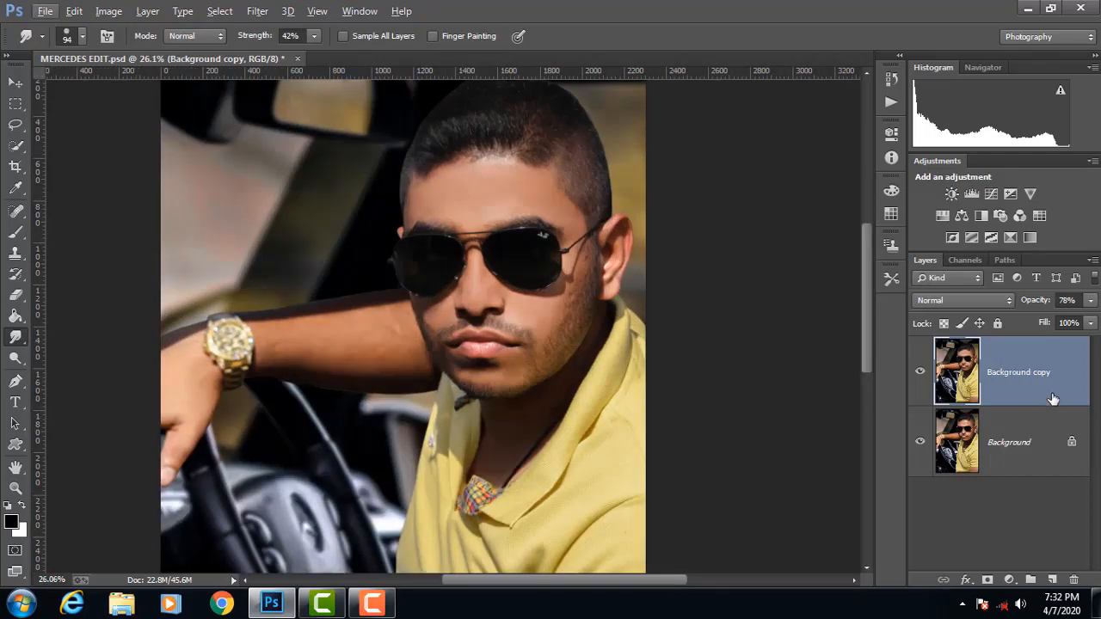
pyautogui.rightClick(1018, 424)
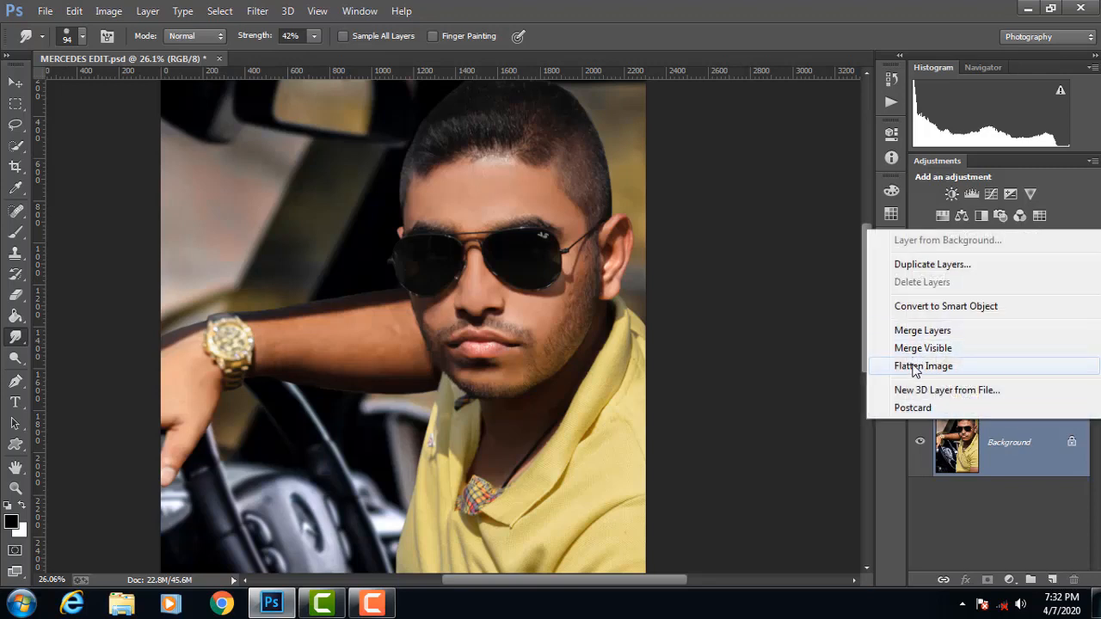
pyautogui.click(886, 367)
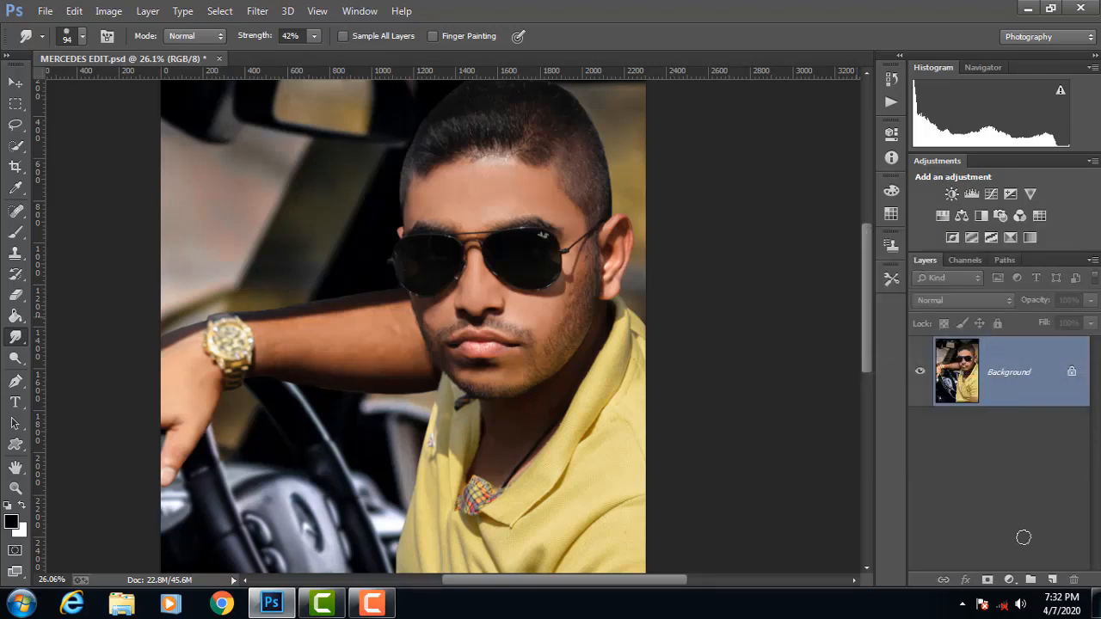
pyautogui.moveTo(1025, 537); pyautogui.dragTo(1056, 609)
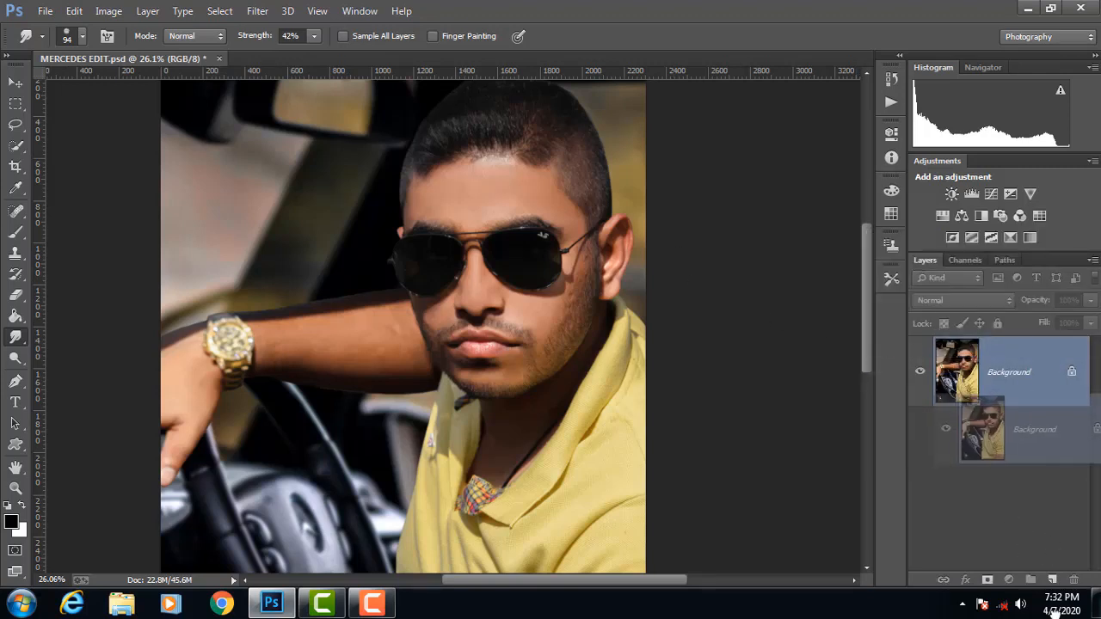
pyautogui.moveTo(1019, 392); pyautogui.dragTo(1055, 580)
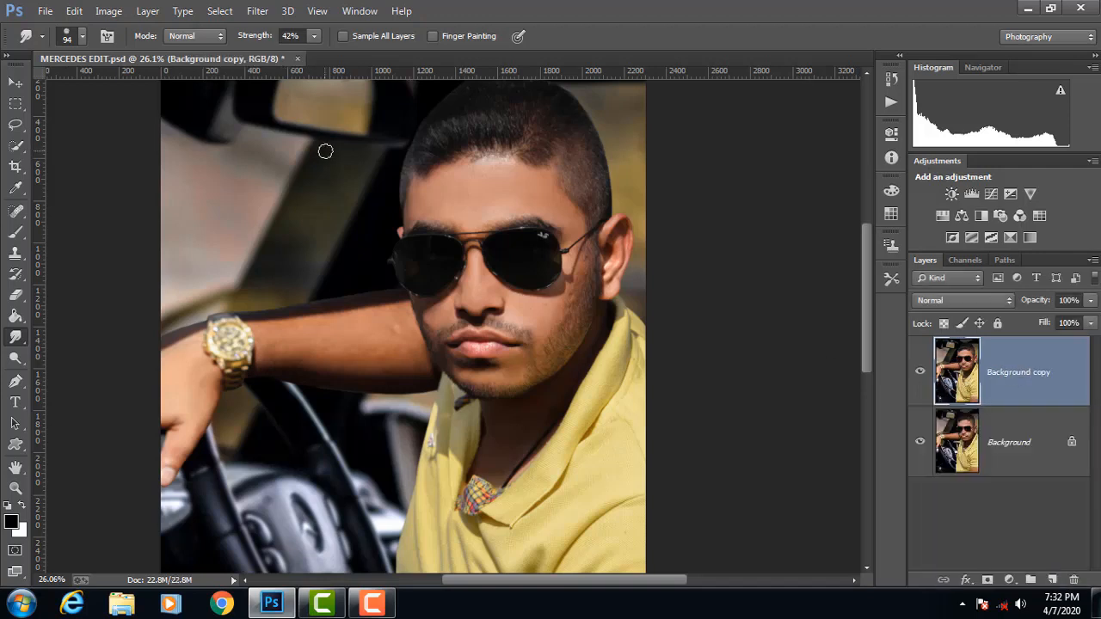
# Step: Apply the Camera Raw Filter to the duplicate layer and raise Clarity to +40
pyautogui.scroll(1, 278, 83)
pyautogui.scroll(-2, 279, 83)
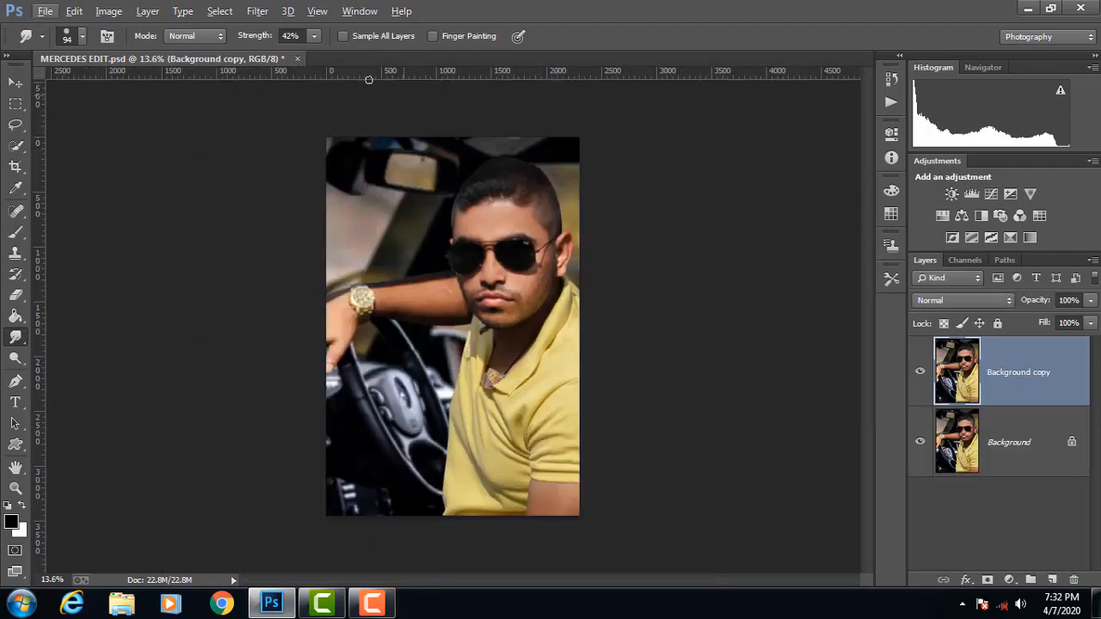
pyautogui.click(267, 12)
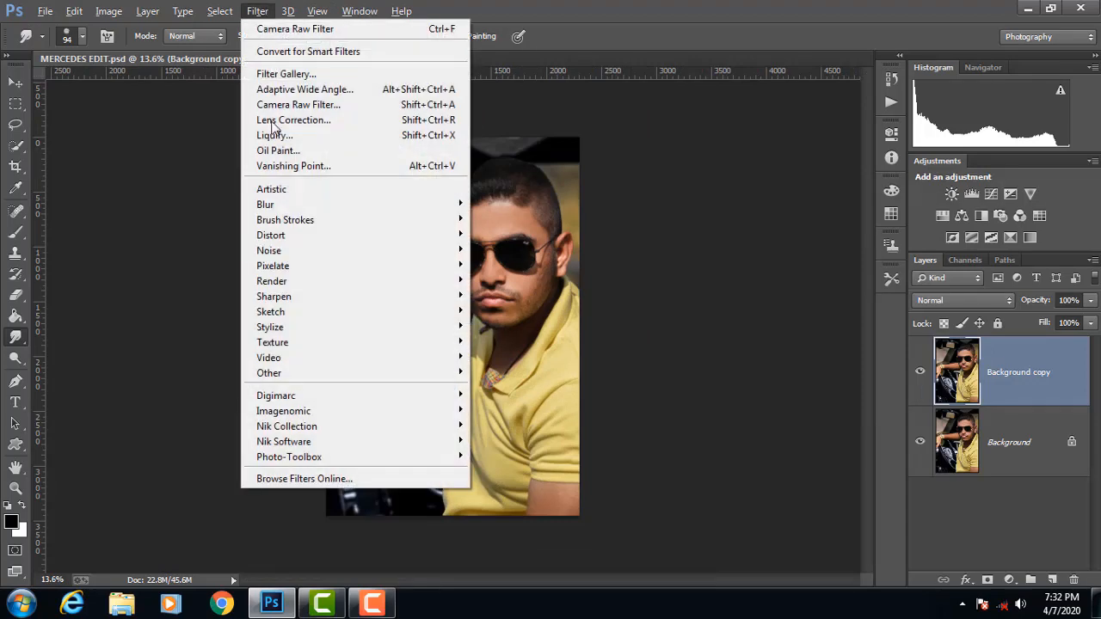
pyautogui.click(284, 101)
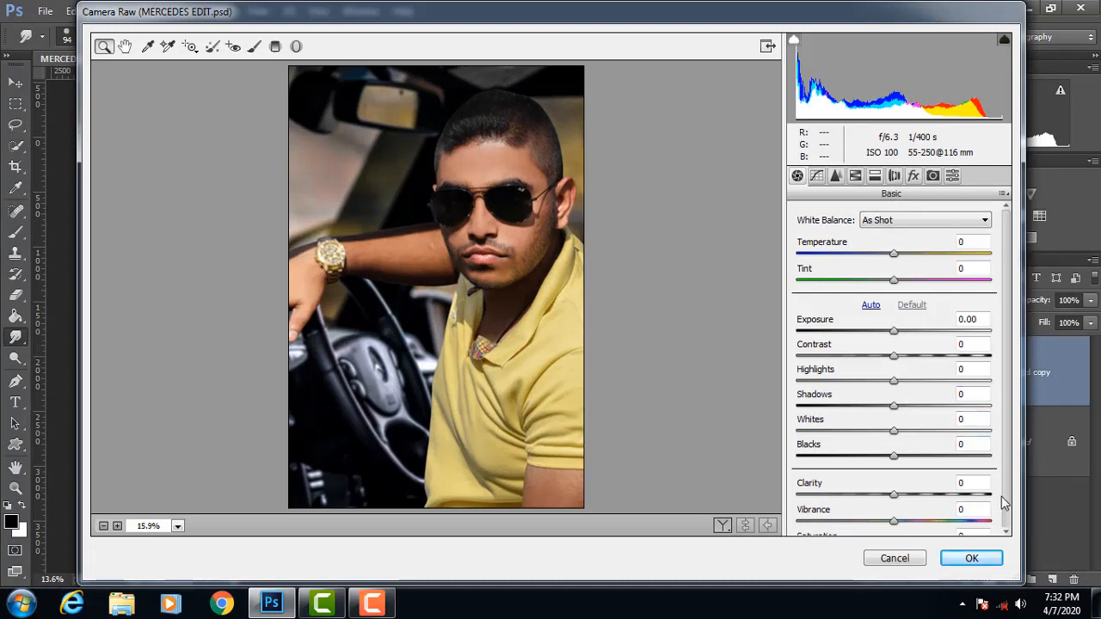
pyautogui.scroll(-2, 998, 507)
pyautogui.moveTo(891, 478); pyautogui.dragTo(925, 476)
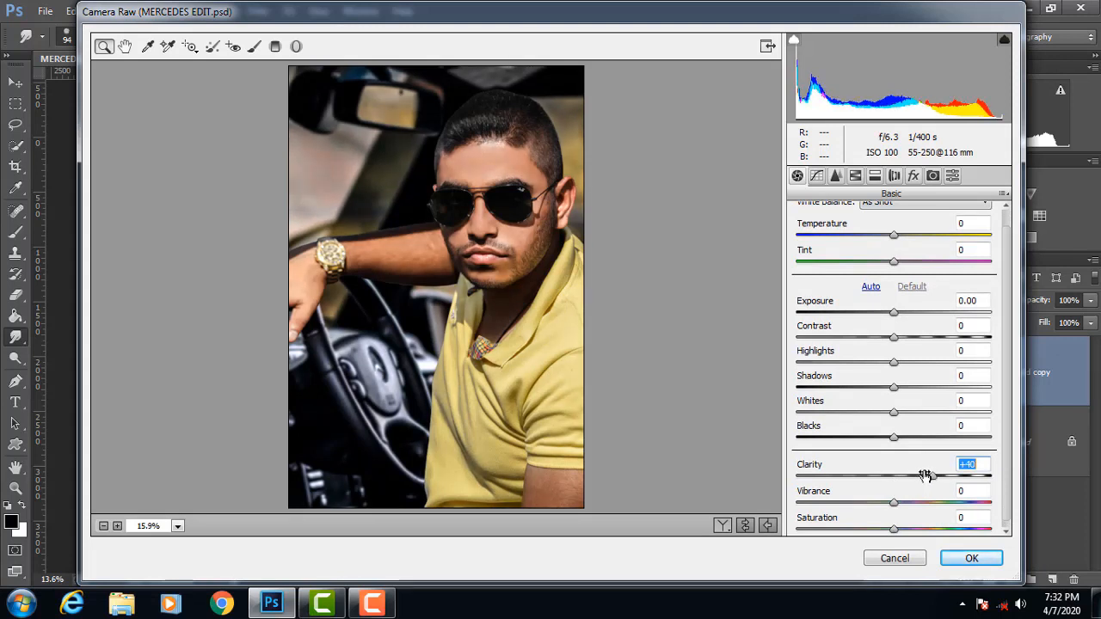
# Step: Set Blacks to +36, Whites to -71, Shadows to -8, Highlights to +3, Contrast to -13, Temperature to -9 and Tint to -6
pyautogui.moveTo(893, 441); pyautogui.dragTo(831, 423)
pyautogui.moveTo(894, 392); pyautogui.dragTo(881, 340)
pyautogui.moveTo(894, 235); pyautogui.dragTo(886, 239)
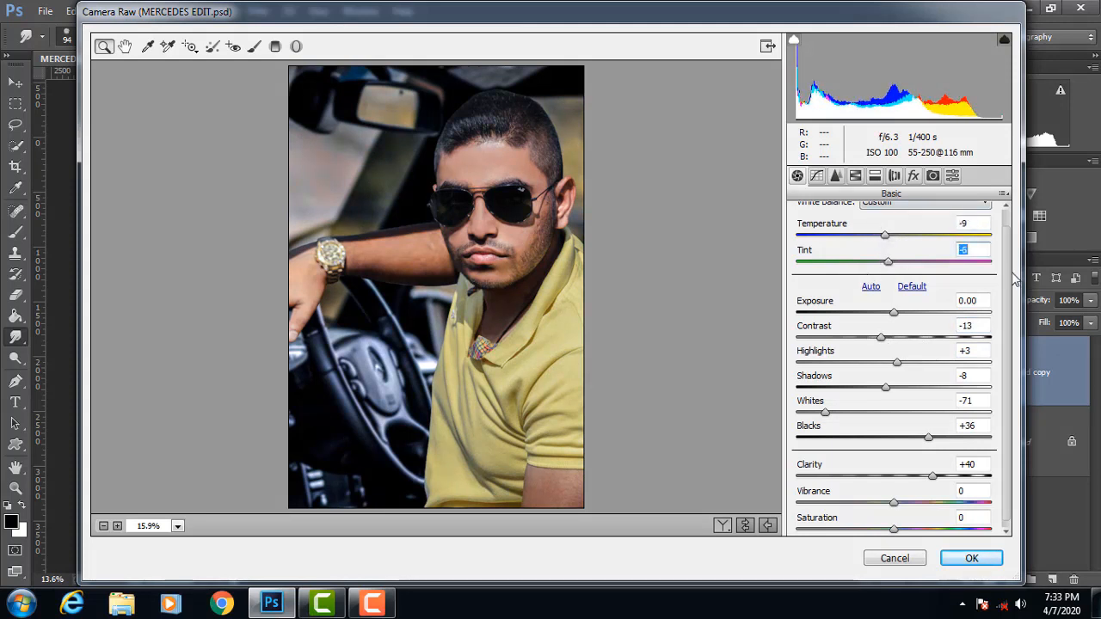
# Step: Set the sharpening Amount to 83 and the Luminance noise reduction to 9
pyautogui.scroll(1, 985, 224)
pyautogui.click(817, 178)
pyautogui.click(836, 177)
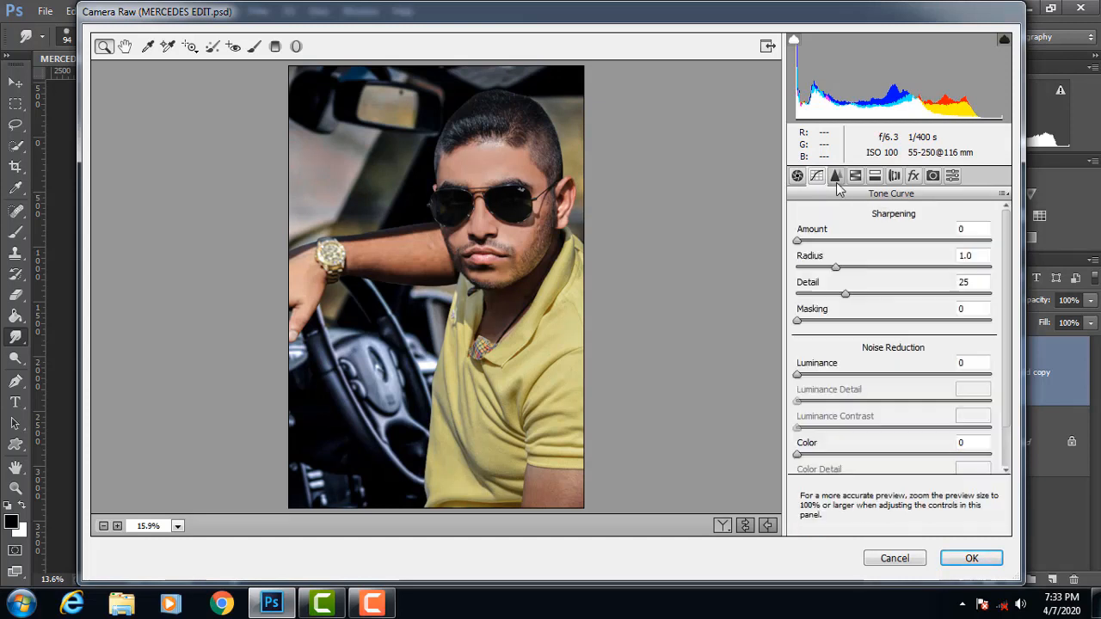
pyautogui.moveTo(807, 241); pyautogui.dragTo(923, 240)
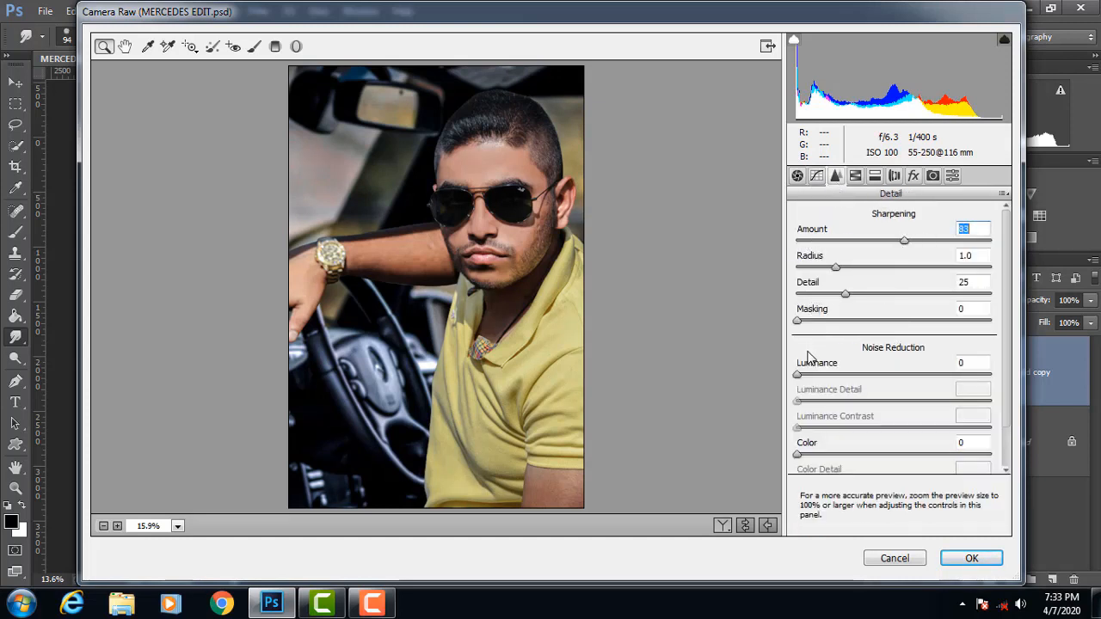
pyautogui.moveTo(798, 376); pyautogui.dragTo(819, 380)
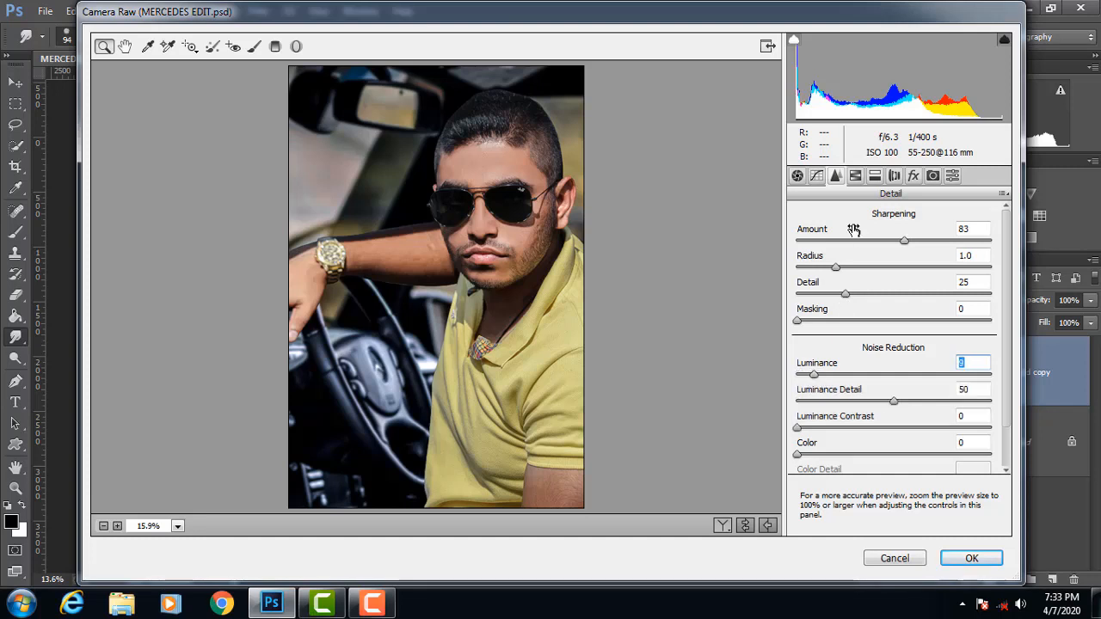
# Step: In the HSL adjustments, set Yellows hue to -53, Greens hue to -55, Yellows saturation to +53 and Oranges luminance to +16
pyautogui.click(856, 176)
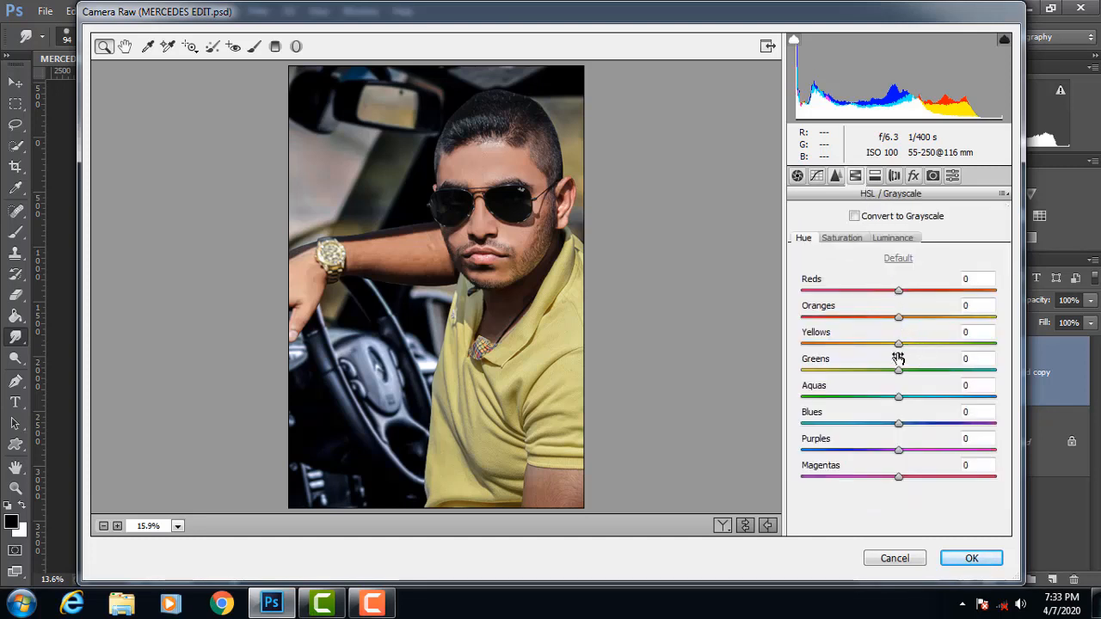
pyautogui.moveTo(897, 345); pyautogui.dragTo(865, 383)
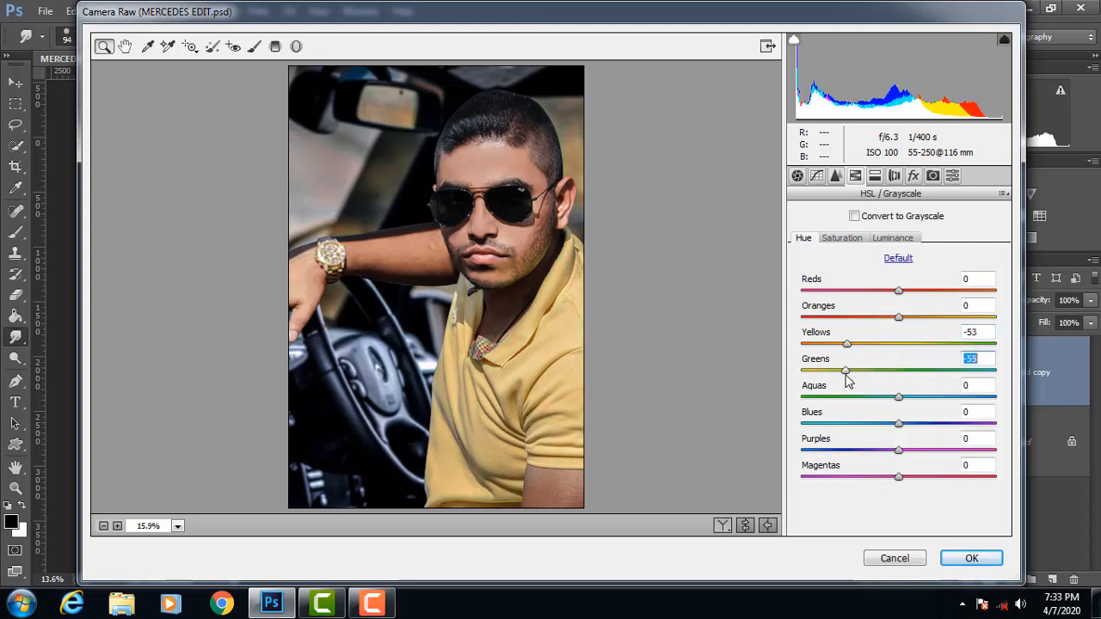
pyautogui.click(855, 241)
pyautogui.moveTo(898, 344); pyautogui.dragTo(952, 347)
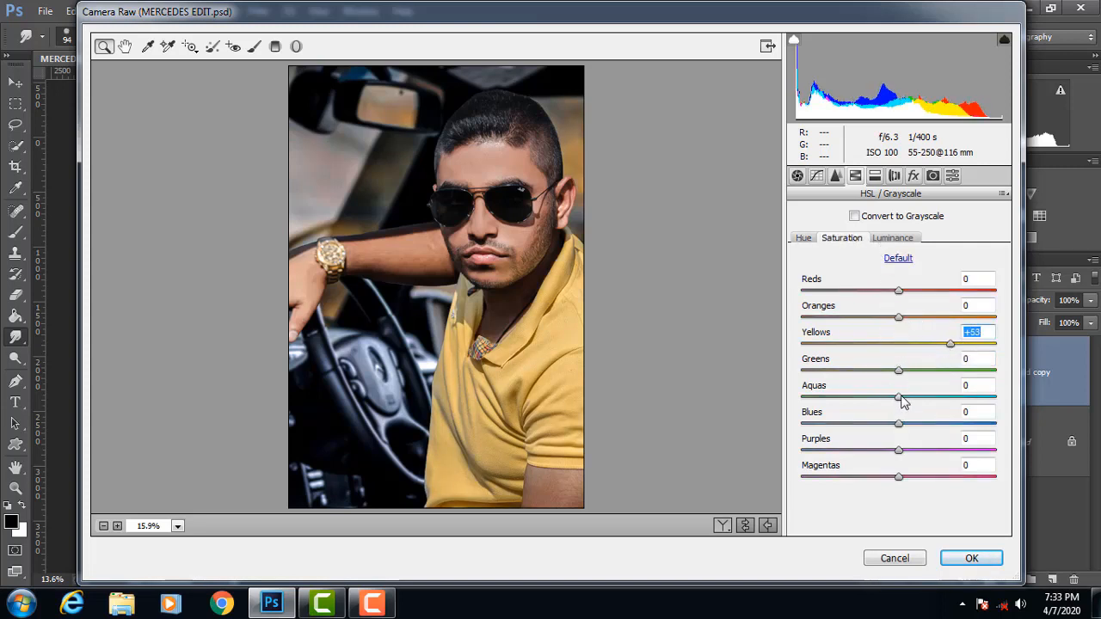
pyautogui.click(890, 241)
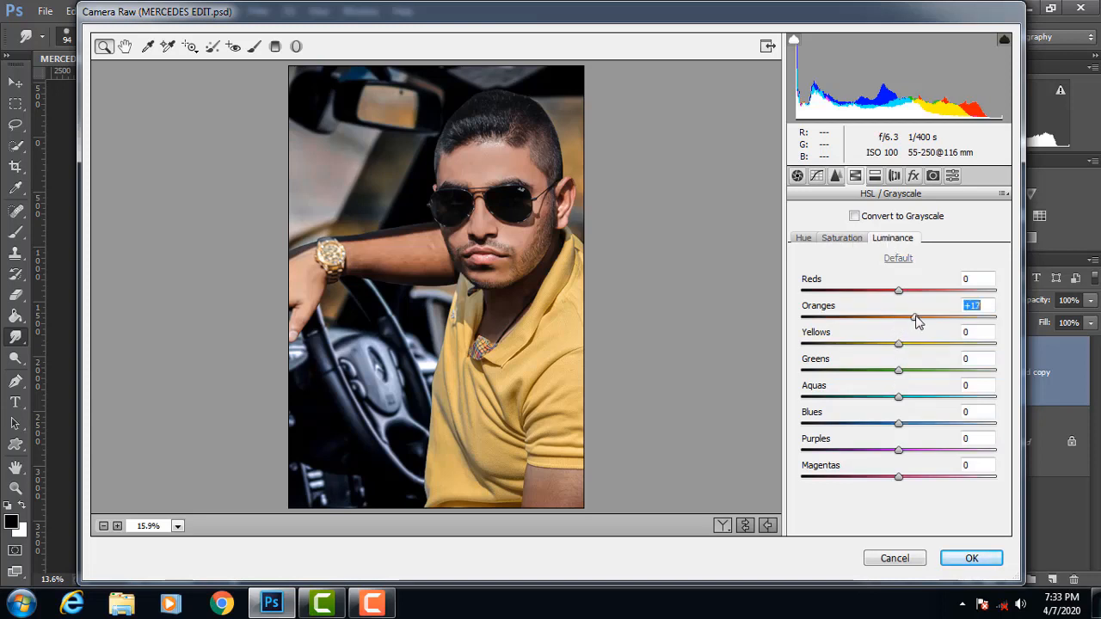
pyautogui.moveTo(919, 321); pyautogui.dragTo(908, 321)
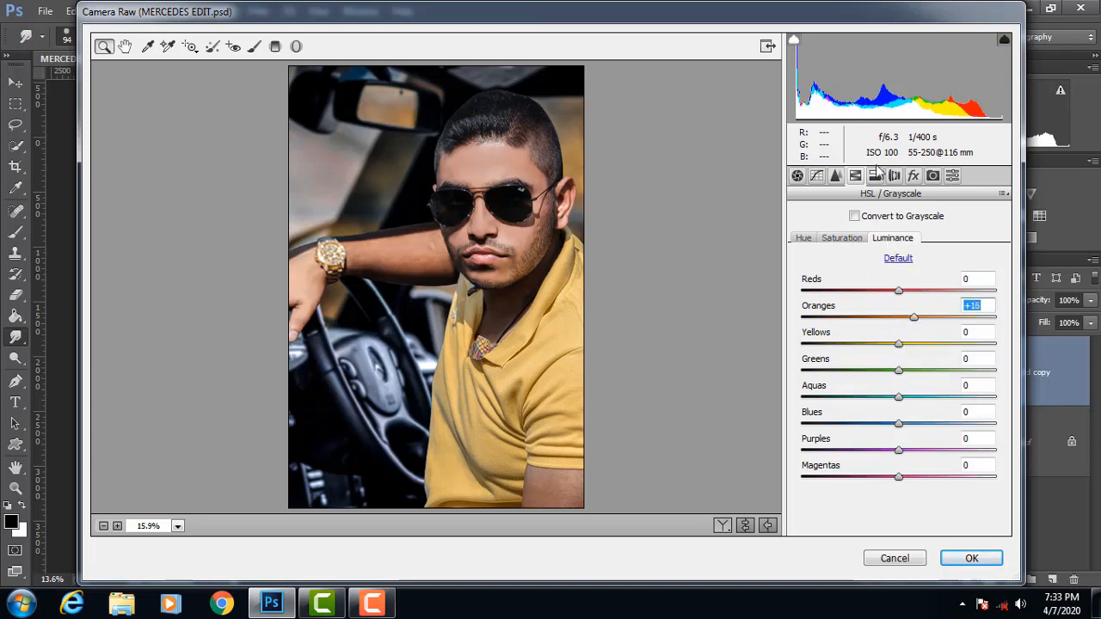
# Step: Add a Highlight Priority post-crop vignette with Amount -21 and Midpoint 29, and apply the Camera Raw grade
pyautogui.click(874, 176)
pyautogui.click(895, 176)
pyautogui.click(913, 176)
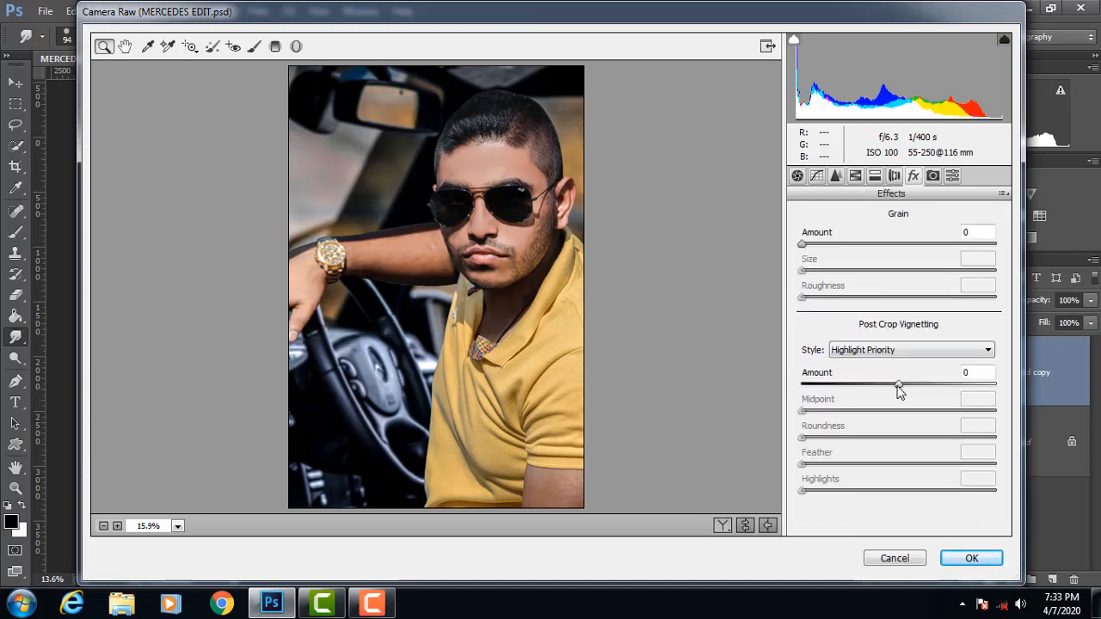
pyautogui.moveTo(898, 389); pyautogui.dragTo(859, 410)
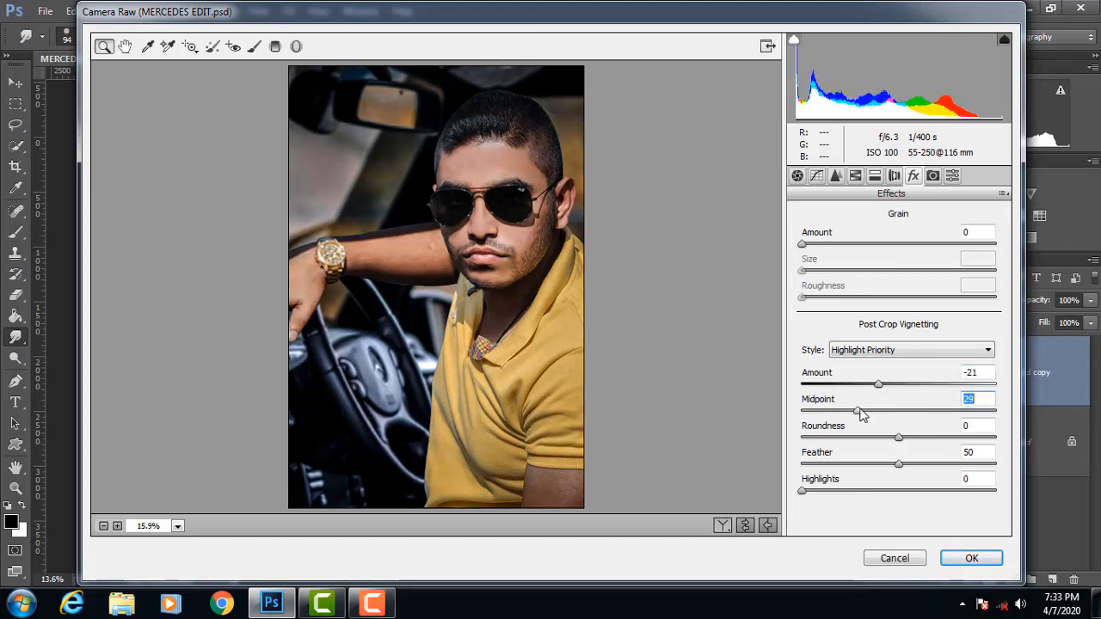
pyautogui.click(981, 563)
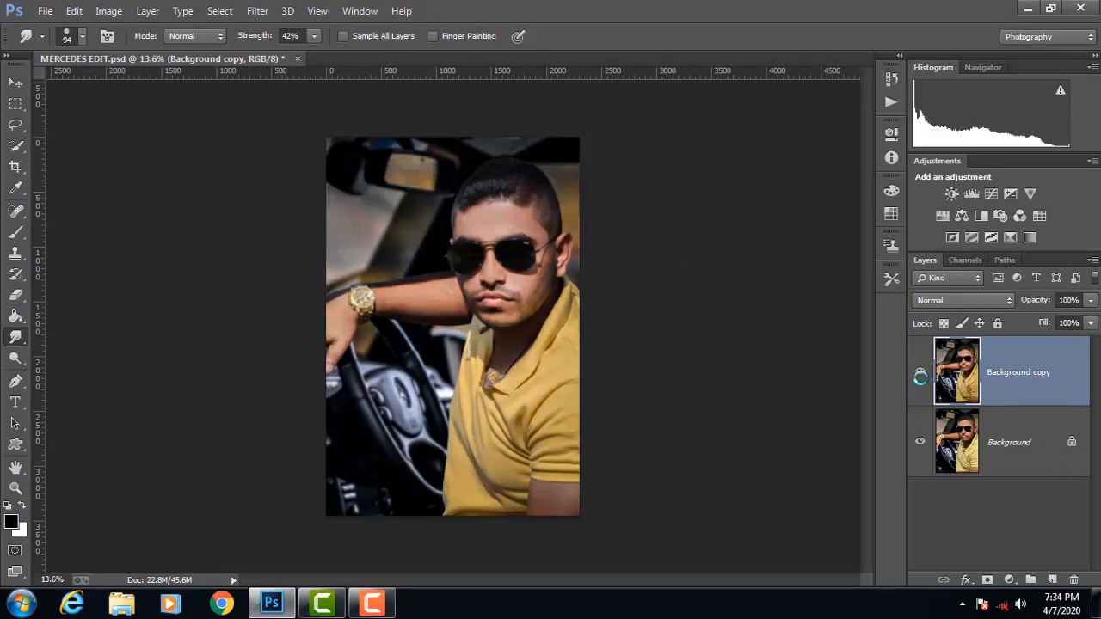
# Step: Compare the image with and without the graded layer by toggling the Background copy's visibility
pyautogui.click(920, 374)
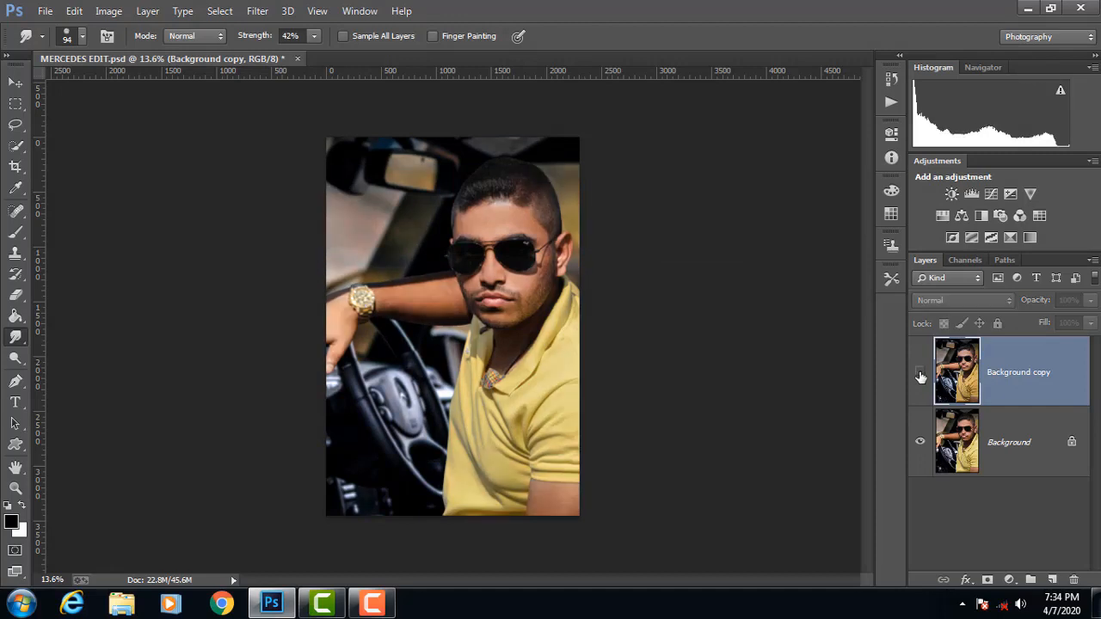
pyautogui.click(920, 374)
pyautogui.click(920, 373)
pyautogui.click(919, 374)
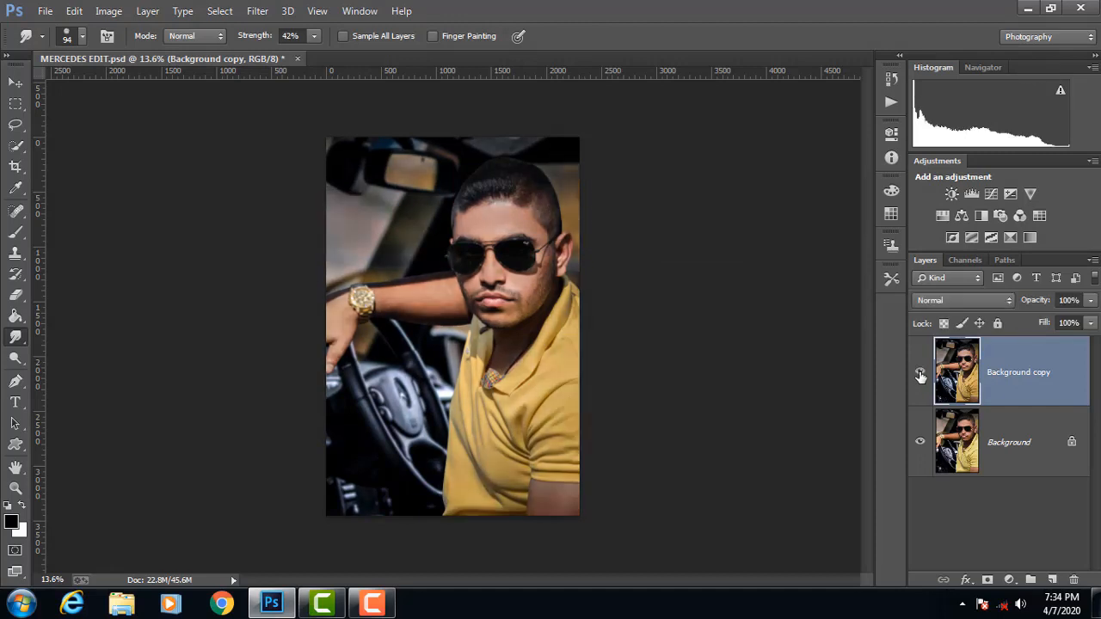
pyautogui.click(919, 373)
pyautogui.click(920, 374)
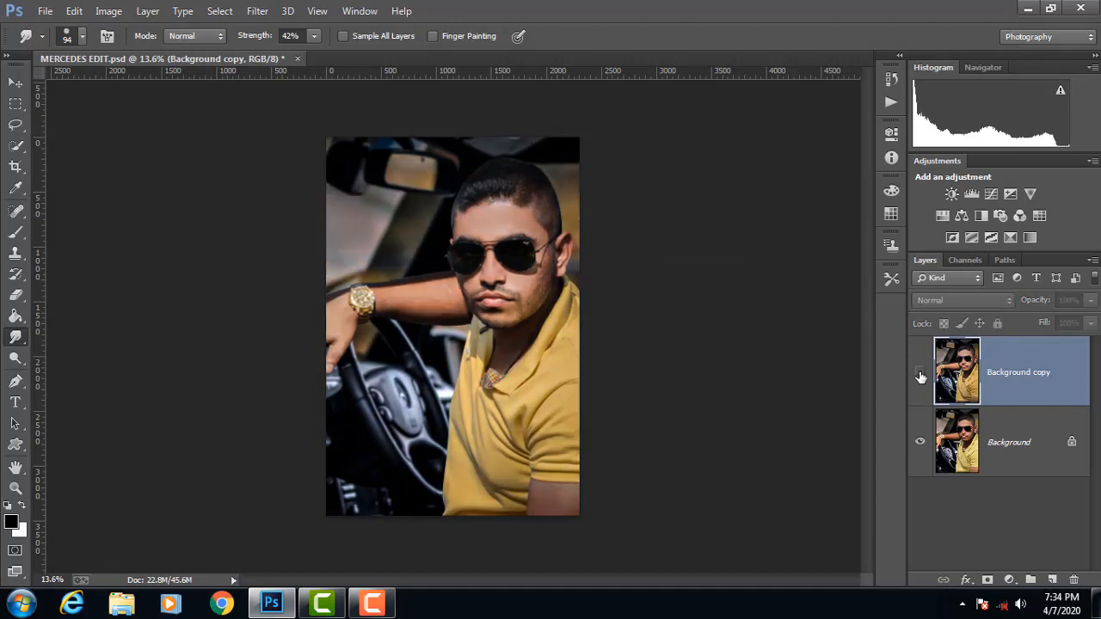
pyautogui.click(919, 373)
pyautogui.click(920, 374)
pyautogui.click(919, 374)
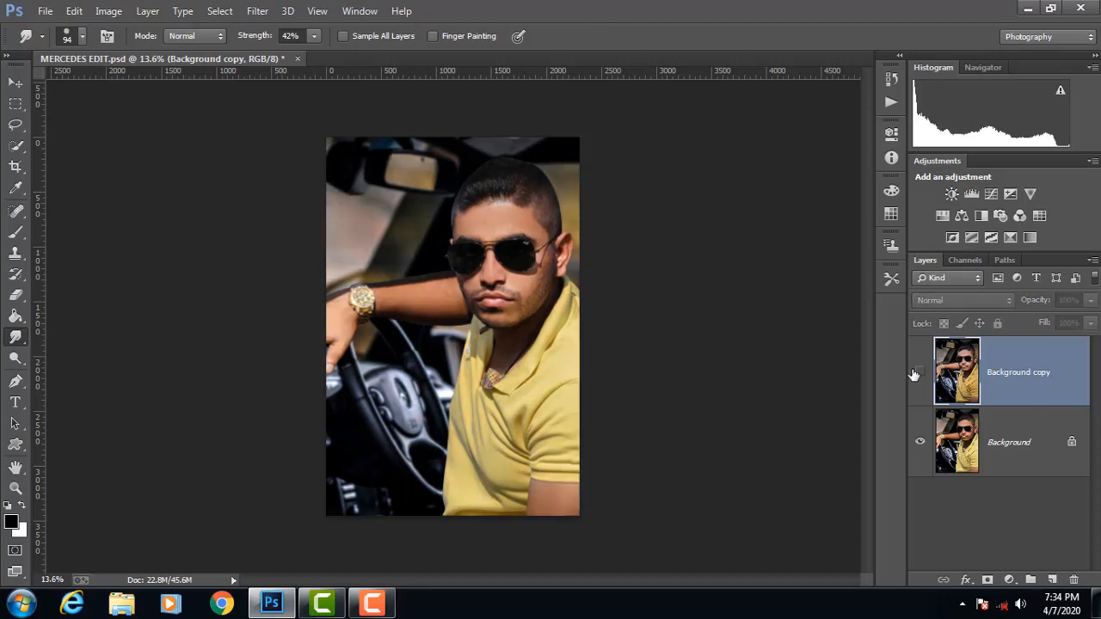
# Step: Flatten the colour-graded image and make a fresh copy of its background layer
pyautogui.rightClick(1000, 443)
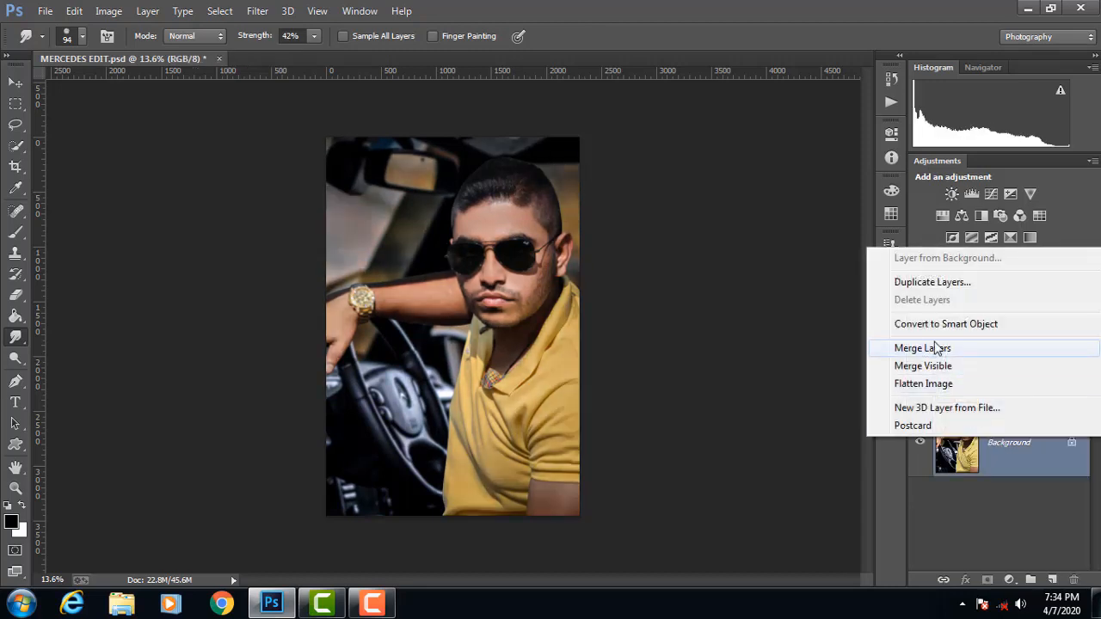
pyautogui.click(929, 386)
pyautogui.moveTo(1048, 363); pyautogui.dragTo(1052, 580)
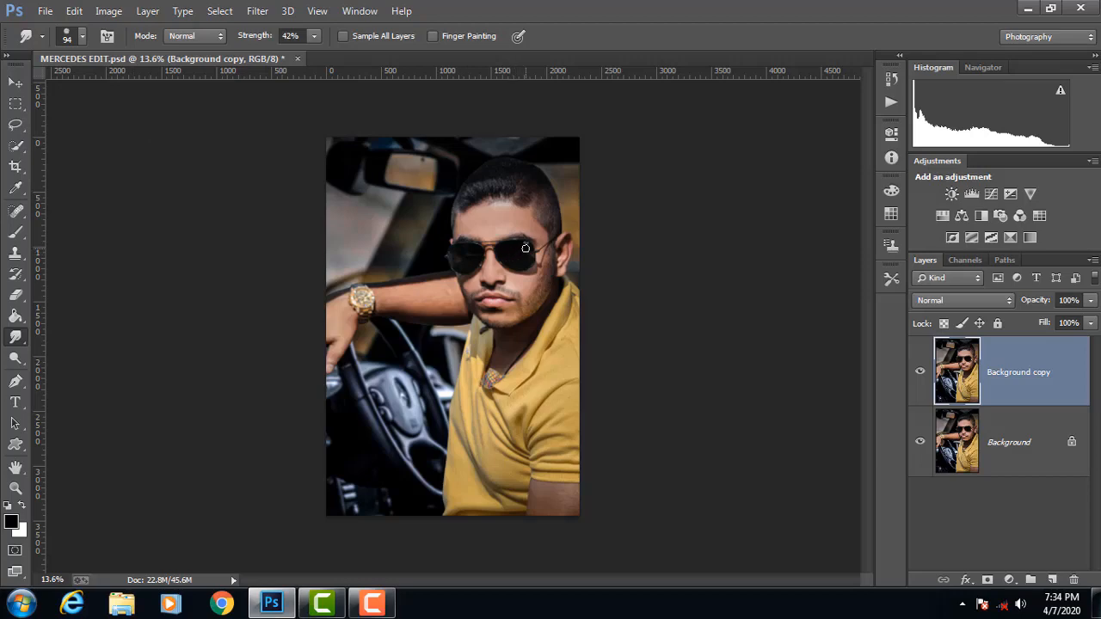
# Step: Set up the Dodge tool with a soft round brush of 113 px and 0% hardness for retouching the face
pyautogui.scroll(2, 526, 248)
pyautogui.scroll(3, 475, 180)
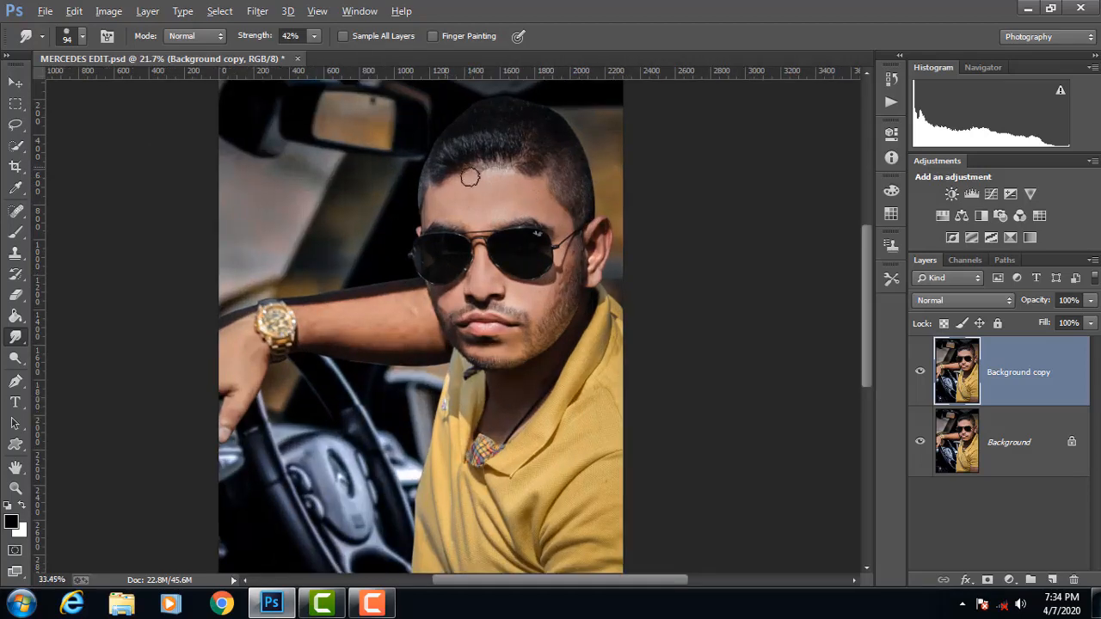
pyautogui.scroll(2, 523, 170)
pyautogui.scroll(1, 288, 317)
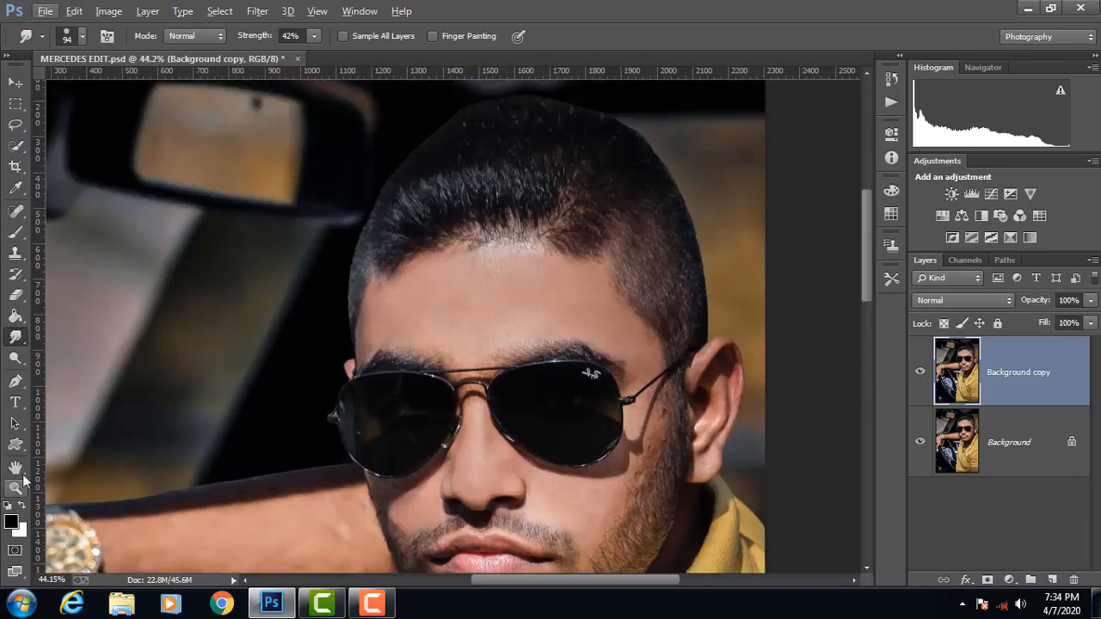
pyautogui.click(15, 358)
pyautogui.click(85, 356)
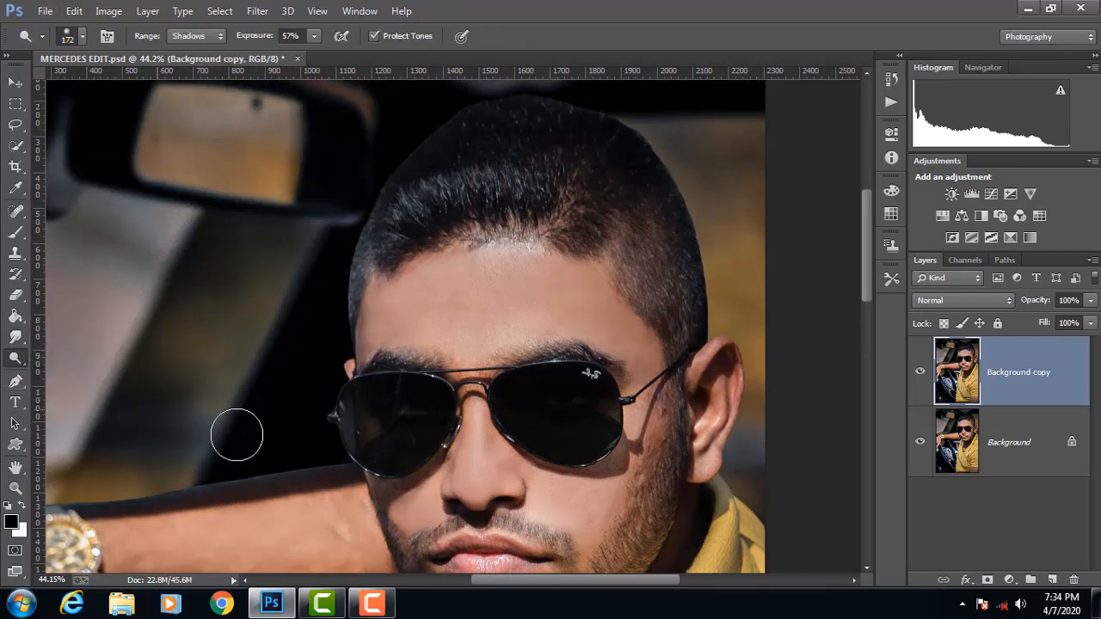
pyautogui.scroll(-3, 565, 486)
pyautogui.moveTo(625, 441); pyautogui.dragTo(574, 449)
pyautogui.click(73, 37)
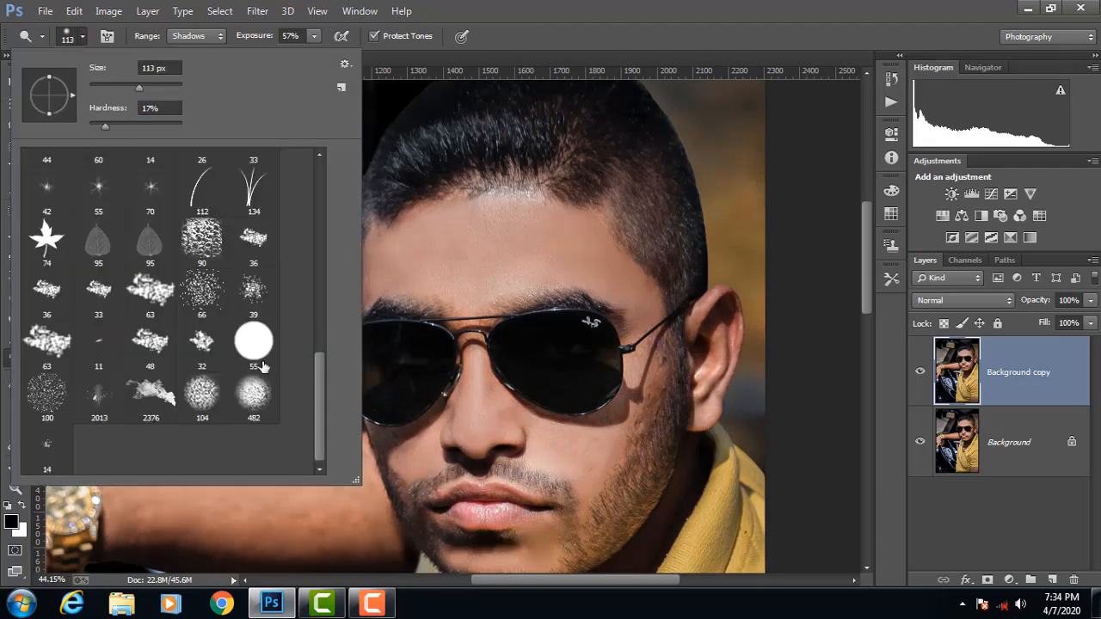
pyautogui.moveTo(321, 417); pyautogui.dragTo(320, 221)
pyautogui.click(50, 166)
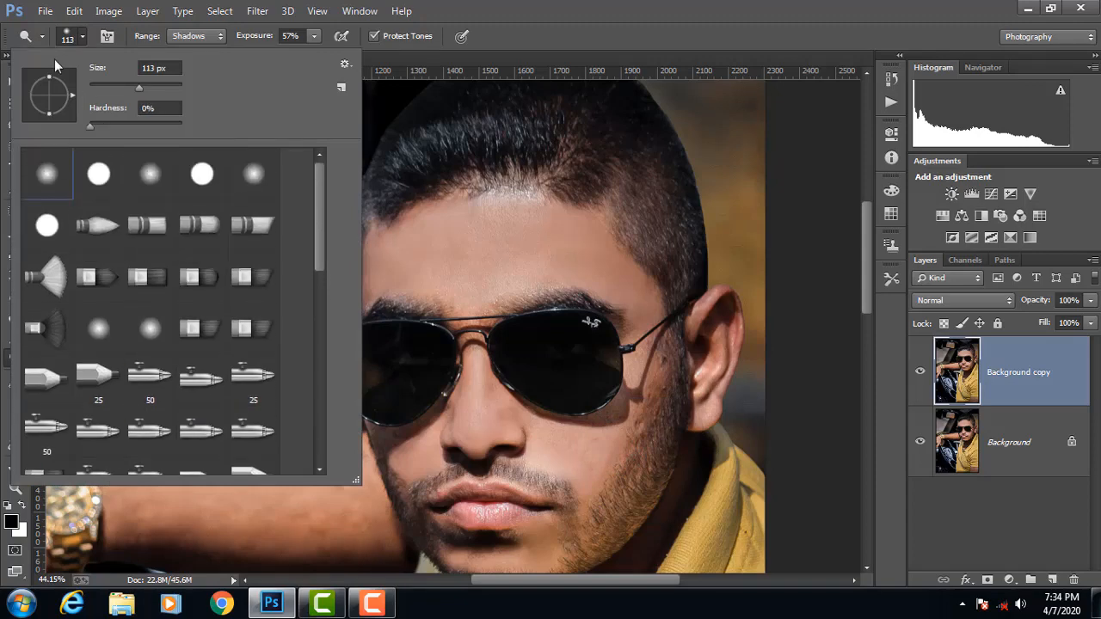
pyautogui.click(81, 39)
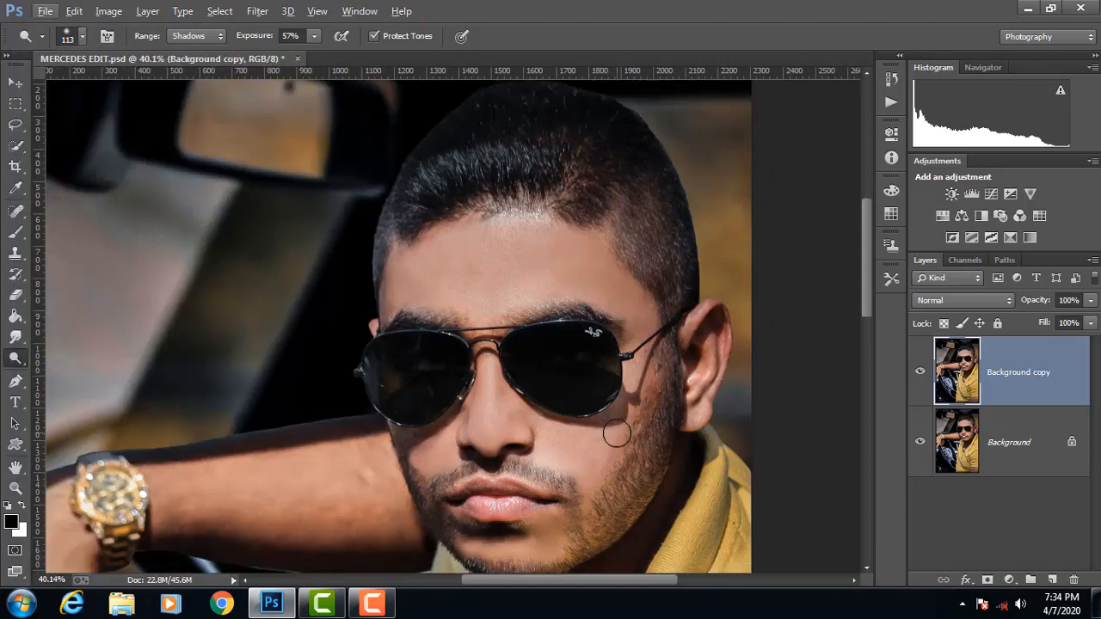
# Step: Dodge the lower lip, and brighten the forearm with the brush enlarged to 234 px
pyautogui.scroll(4, 612, 434)
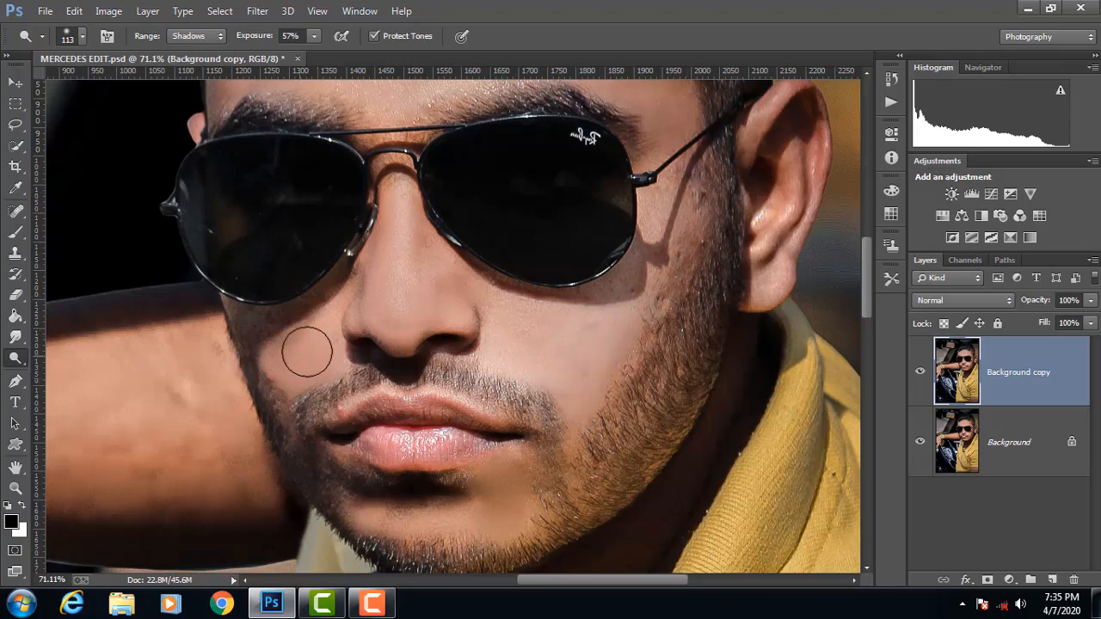
pyautogui.moveTo(424, 444); pyautogui.dragTo(458, 437)
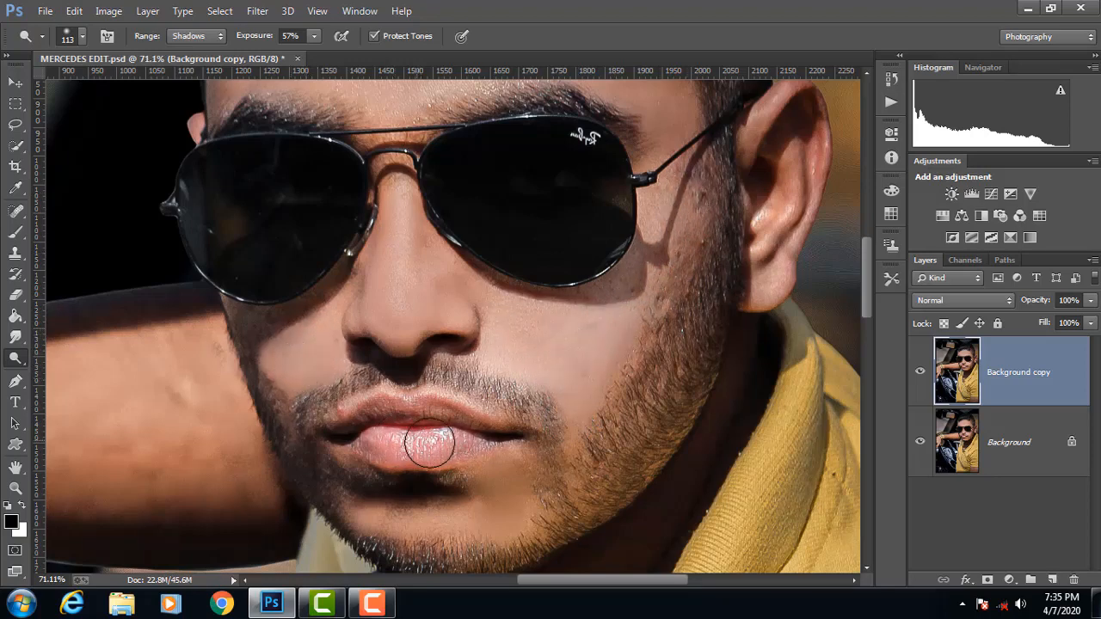
pyautogui.scroll(-1, 547, 435)
pyautogui.scroll(-5, 546, 435)
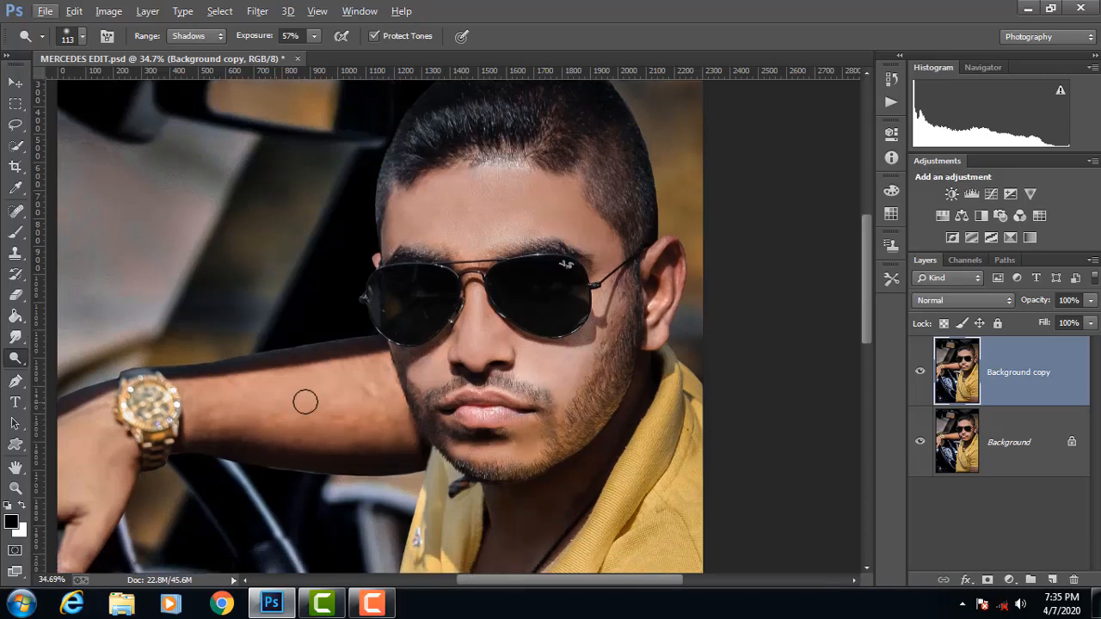
pyautogui.moveTo(301, 401); pyautogui.dragTo(316, 410)
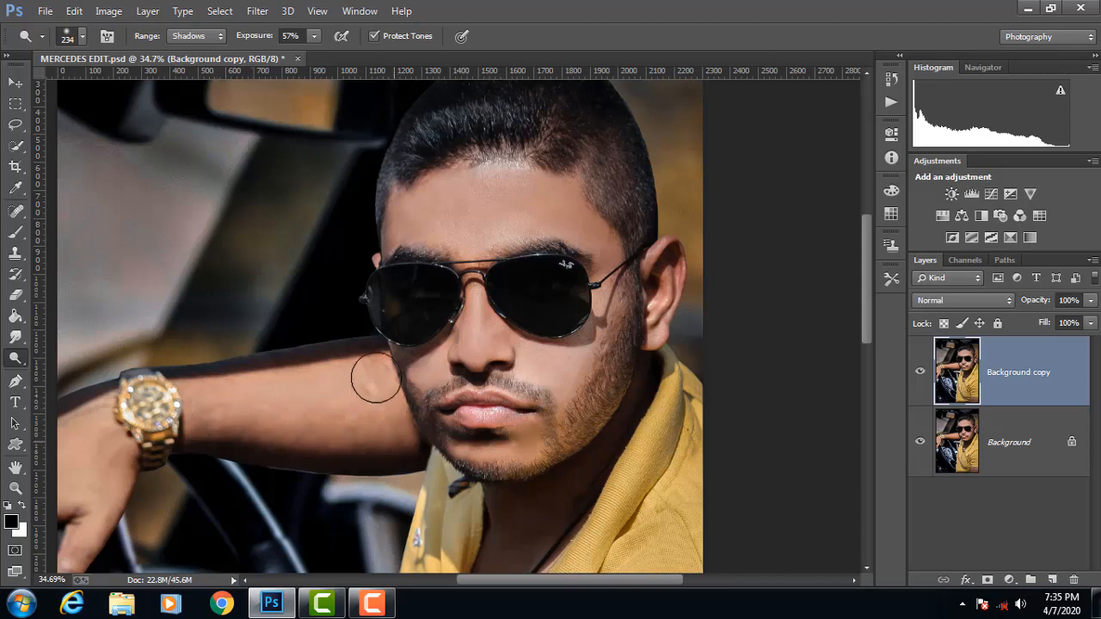
pyautogui.scroll(-2, 431, 383)
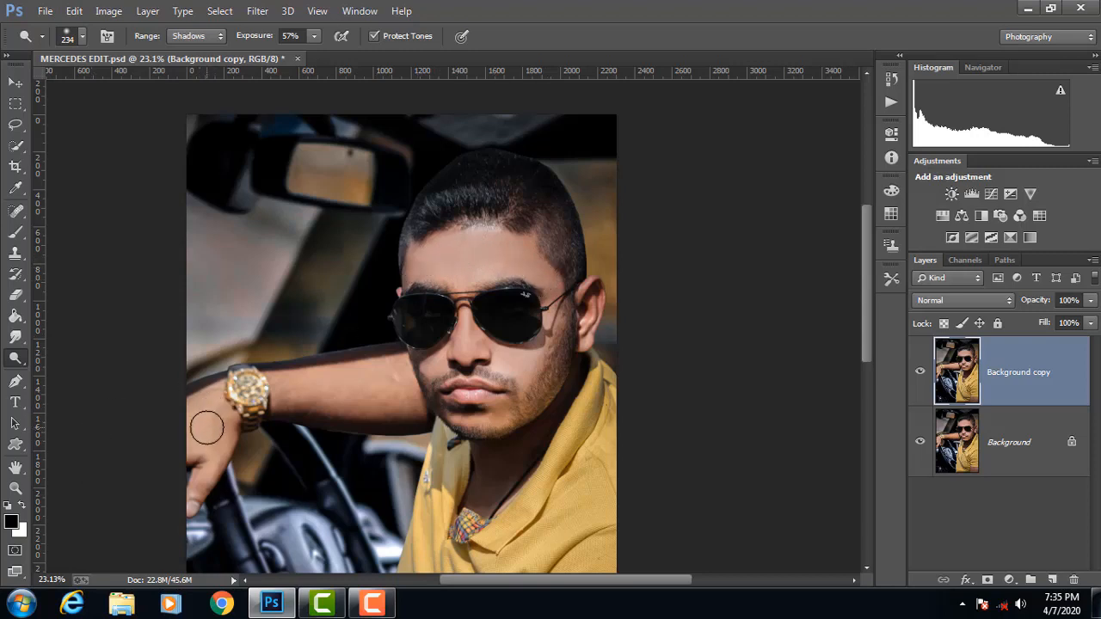
pyautogui.scroll(-1, 215, 457)
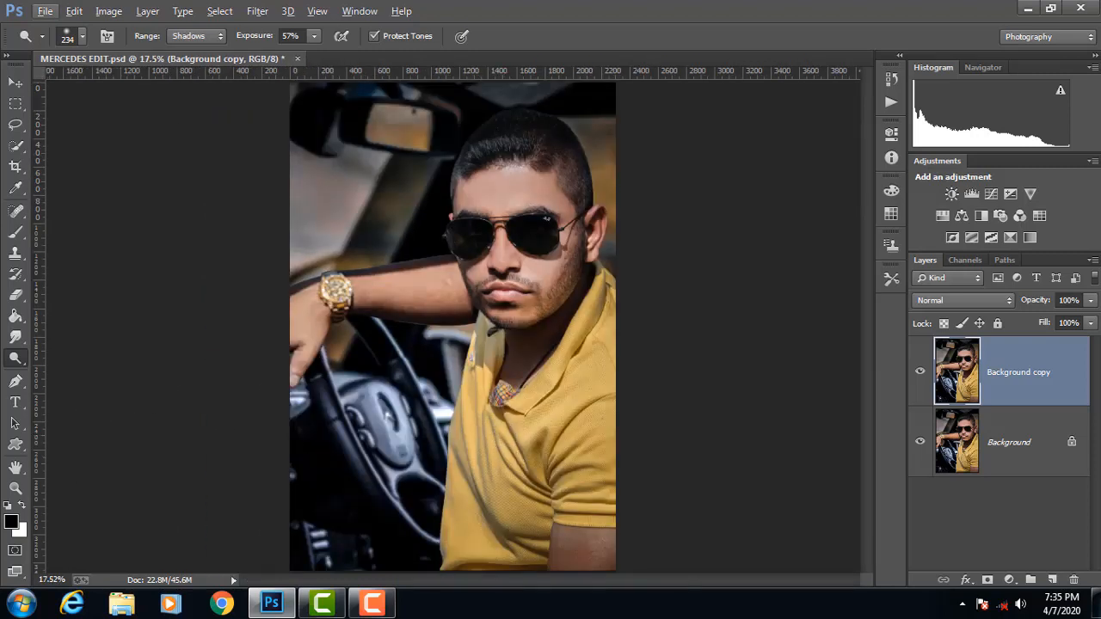
# Step: Darken the upper arm below the shirt sleeve using the Burn tool with a 415 px brush
pyautogui.click(15, 358)
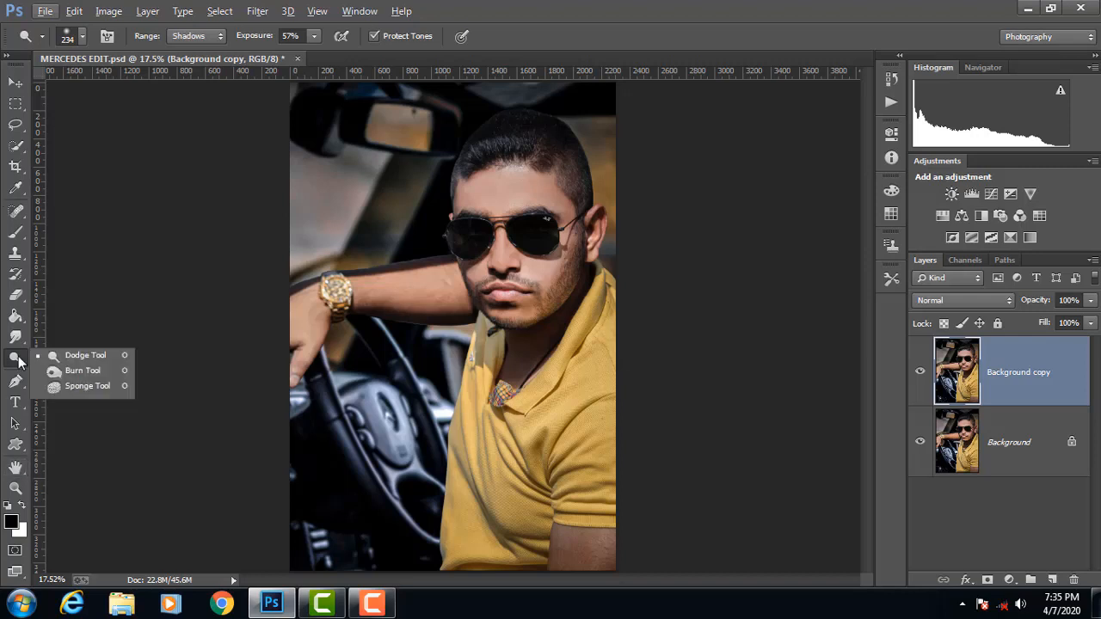
pyautogui.click(76, 372)
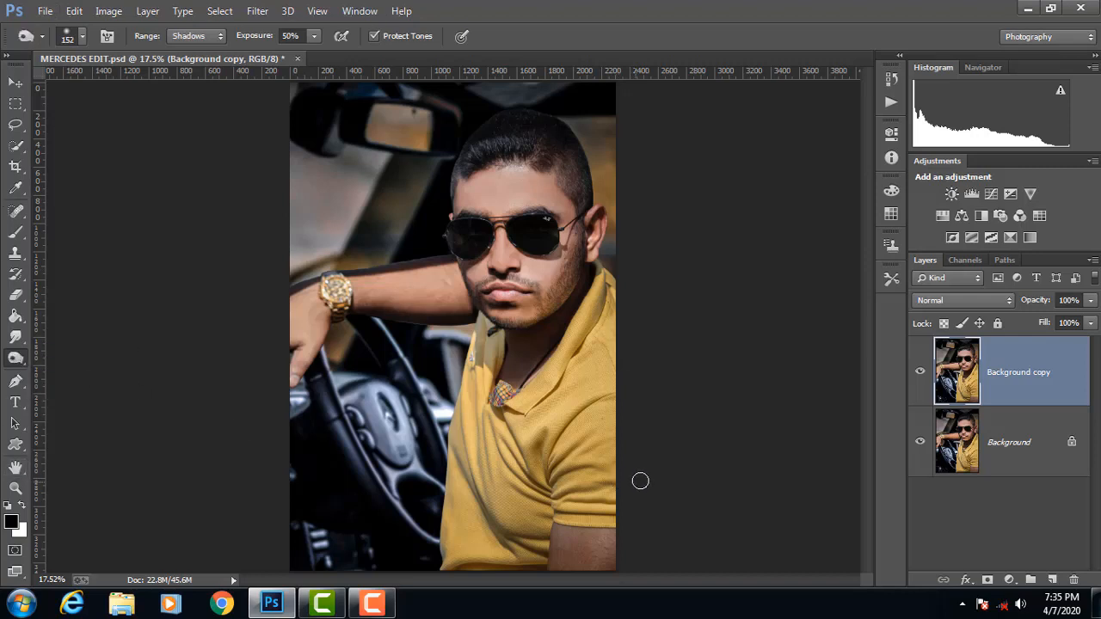
pyautogui.moveTo(539, 489); pyautogui.dragTo(574, 491)
pyautogui.moveTo(566, 542)
pyautogui.mouseDown()
pyautogui.moveTo(628, 556)
pyautogui.moveTo(619, 527)
pyautogui.mouseUp()
pyautogui.scroll(-1, 609, 339)
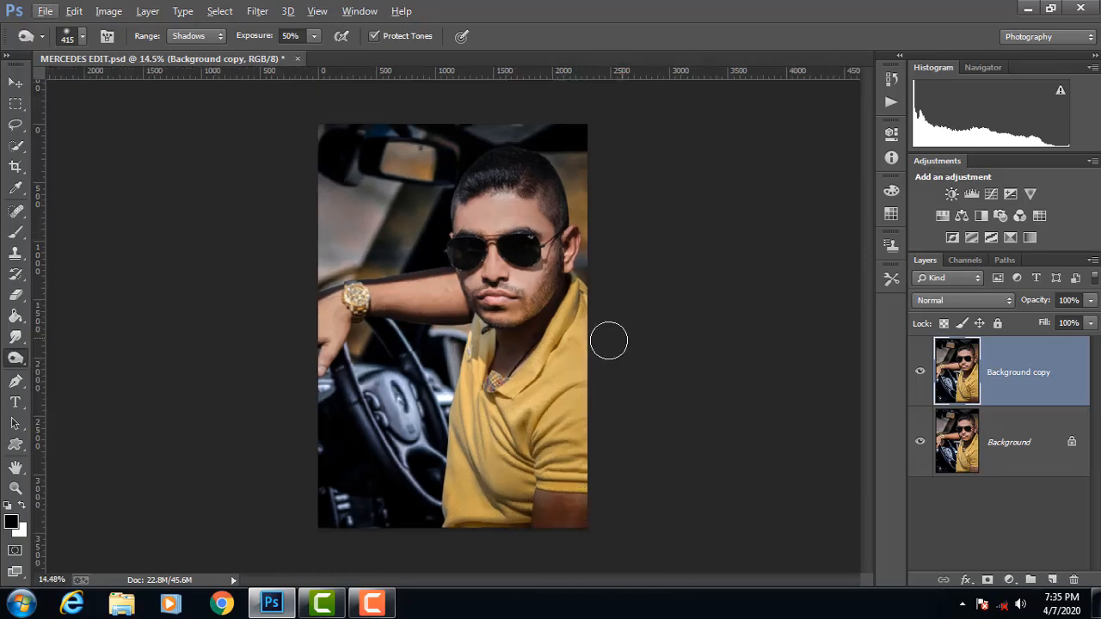
# Step: Burn the man's hair and the beard along his jaw with a 228 px brush
pyautogui.scroll(4, 536, 269)
pyautogui.scroll(1, 536, 275)
pyautogui.scroll(1, 587, 385)
pyautogui.moveTo(604, 369); pyautogui.dragTo(575, 367)
pyautogui.scroll(2, 607, 200)
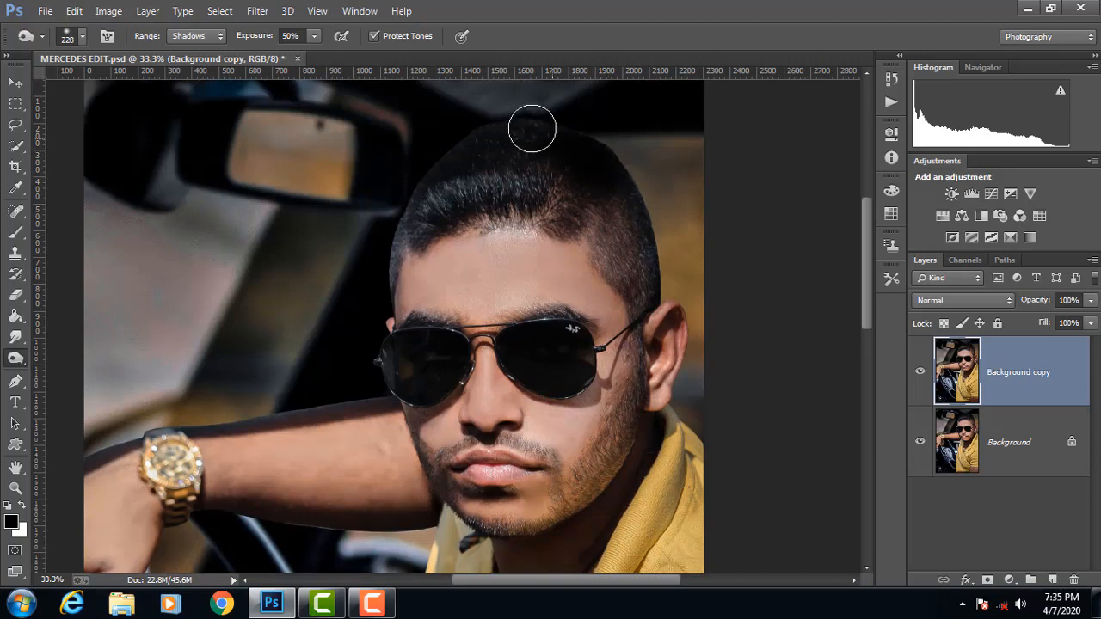
pyautogui.moveTo(419, 193)
pyautogui.mouseDown()
pyautogui.moveTo(388, 267)
pyautogui.moveTo(417, 207)
pyautogui.moveTo(533, 179)
pyautogui.moveTo(613, 211)
pyautogui.moveTo(620, 199)
pyautogui.moveTo(612, 258)
pyautogui.moveTo(647, 216)
pyautogui.moveTo(716, 316)
pyautogui.moveTo(708, 345)
pyautogui.moveTo(674, 375)
pyautogui.moveTo(648, 430)
pyautogui.moveTo(634, 428)
pyautogui.moveTo(572, 501)
pyautogui.moveTo(609, 424)
pyautogui.mouseUp()
# Step: Burn along the upper and lower edges of the forearm to deepen its shading
pyautogui.scroll(-3, 609, 424)
pyautogui.scroll(-2, 341, 370)
pyautogui.scroll(4, 339, 367)
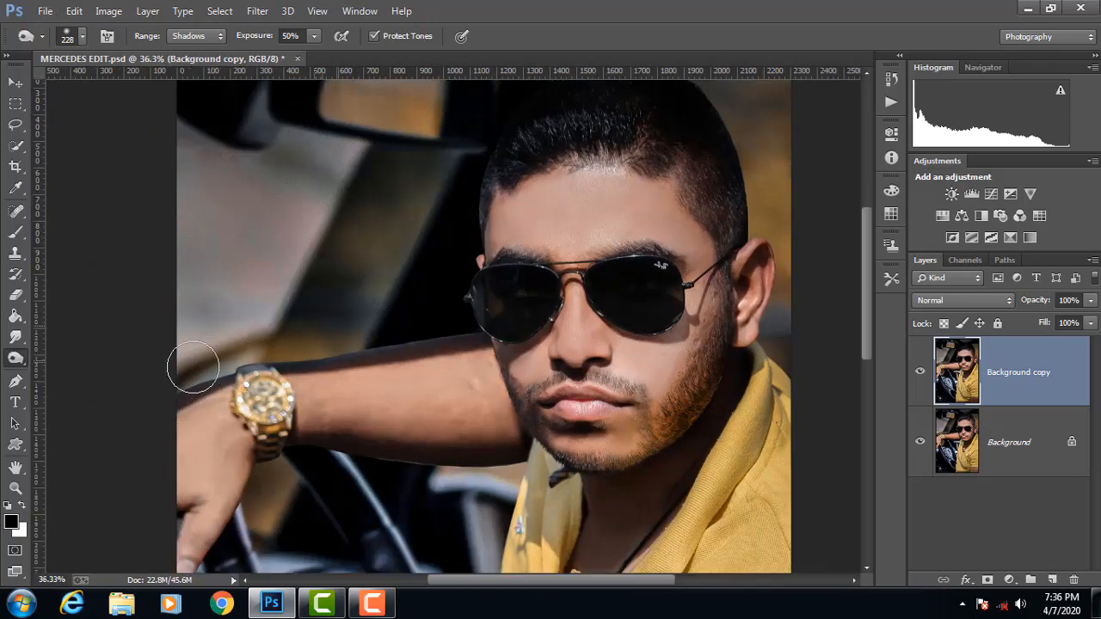
pyautogui.moveTo(154, 398)
pyautogui.mouseDown()
pyautogui.moveTo(240, 361)
pyautogui.moveTo(496, 339)
pyautogui.moveTo(540, 388)
pyautogui.mouseUp()
pyautogui.moveTo(373, 456); pyautogui.dragTo(513, 457)
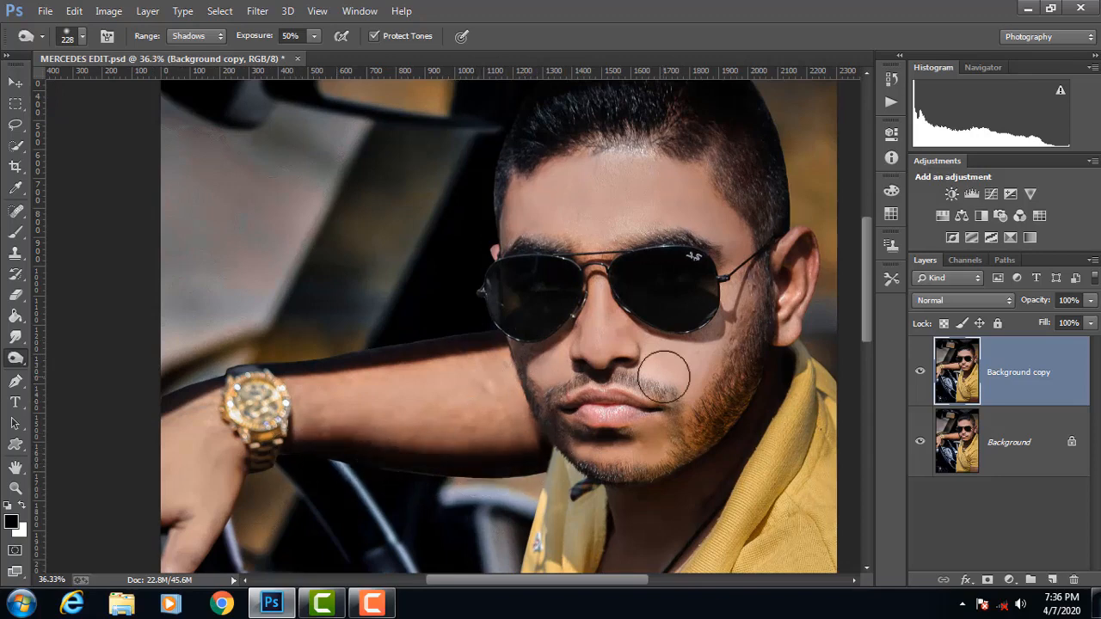
# Step: Burn the shadowed front edge of the yellow shirt beside the steering wheel
pyautogui.scroll(-3, 228, 362)
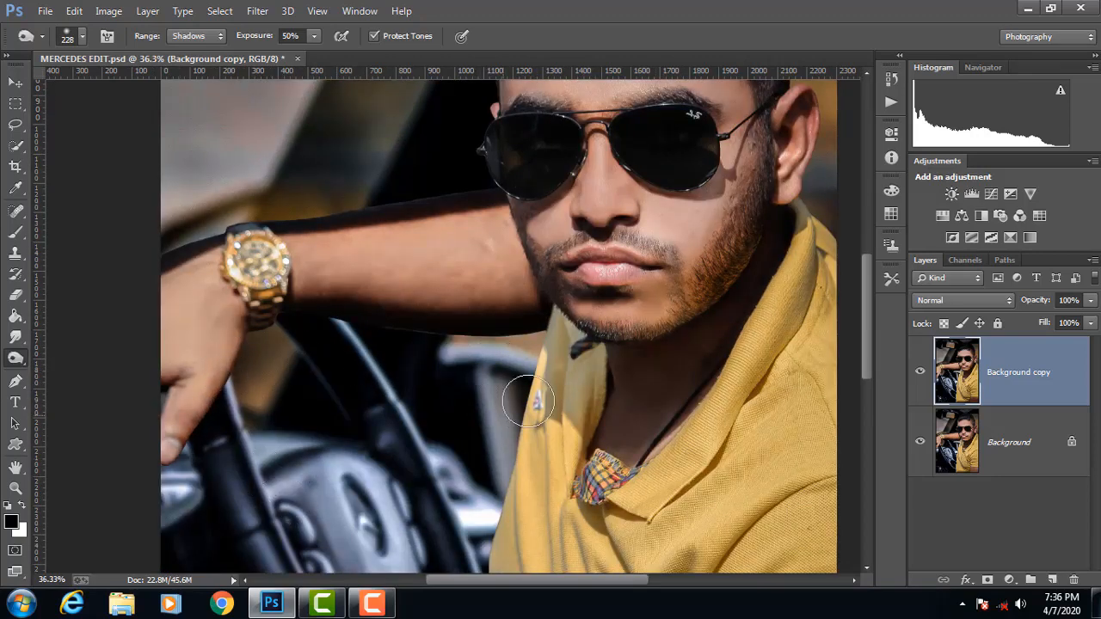
pyautogui.scroll(-2, 529, 402)
pyautogui.moveTo(484, 499)
pyautogui.mouseDown()
pyautogui.moveTo(555, 251)
pyautogui.moveTo(500, 497)
pyautogui.moveTo(502, 562)
pyautogui.mouseUp()
pyautogui.scroll(-3, 558, 377)
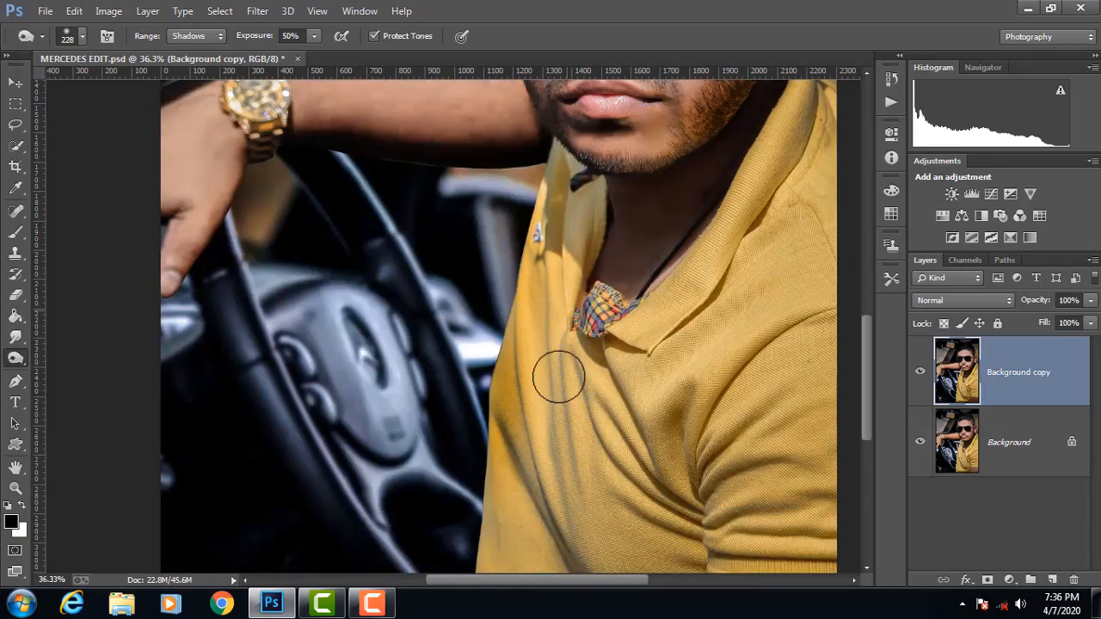
# Step: Reduce the Burn brush to 140 px and darken the shirt folds running from the collar towards the sleeve
pyautogui.keyDown('alt'); pyautogui.rightClick(585, 330); pyautogui.keyUp('alt')
pyautogui.moveTo(585, 330)
pyautogui.mouseDown()
pyautogui.moveTo(581, 357)
pyautogui.moveTo(584, 333)
pyautogui.mouseUp()
pyautogui.moveTo(590, 338)
pyautogui.mouseDown()
pyautogui.moveTo(622, 397)
pyautogui.moveTo(699, 449)
pyautogui.mouseUp()
pyautogui.moveTo(651, 401); pyautogui.dragTo(698, 455)
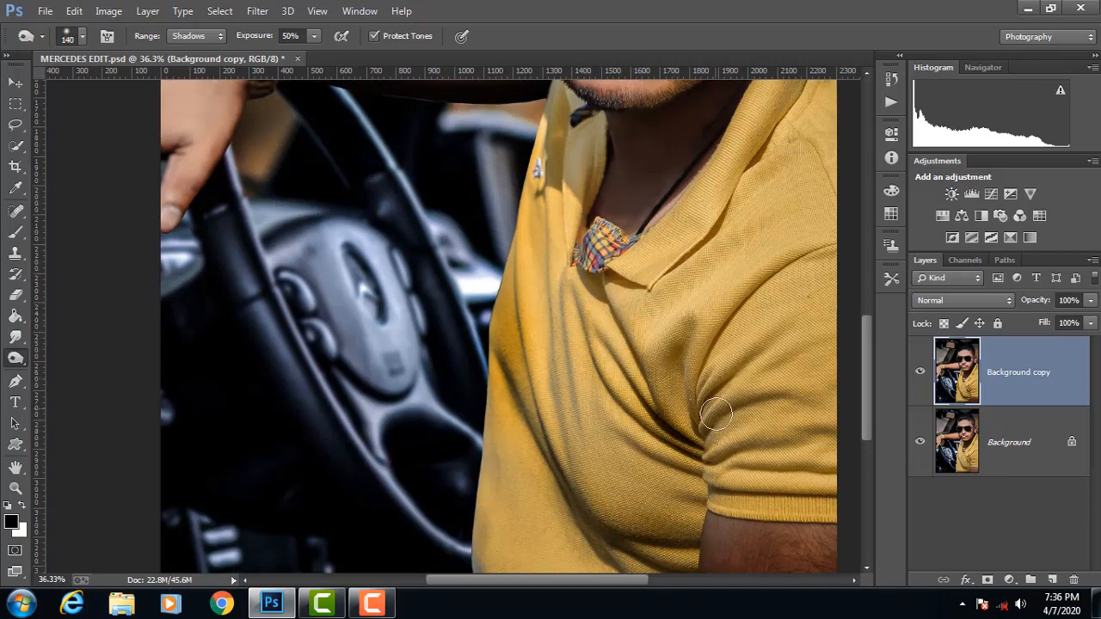
# Step: Burn the shirt folds around the sleeve and armhole with the 140 px brush to deepen their shadows
pyautogui.moveTo(712, 413)
pyautogui.mouseDown()
pyautogui.moveTo(704, 385)
pyautogui.moveTo(729, 314)
pyautogui.moveTo(805, 257)
pyautogui.mouseUp()
pyautogui.scroll(-5, 662, 413)
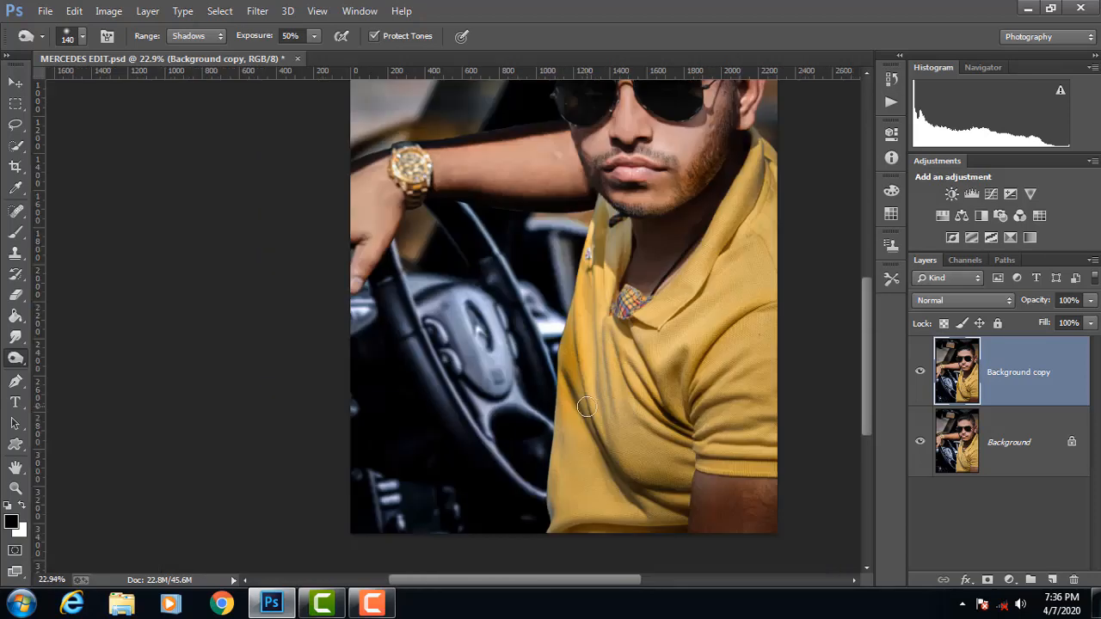
pyautogui.scroll(-3, 588, 408)
pyautogui.scroll(3, 575, 339)
pyautogui.moveTo(562, 273)
pyautogui.mouseDown()
pyautogui.moveTo(547, 336)
pyautogui.moveTo(555, 402)
pyautogui.moveTo(569, 410)
pyautogui.moveTo(623, 389)
pyautogui.moveTo(774, 393)
pyautogui.mouseUp()
pyautogui.moveTo(747, 339); pyautogui.dragTo(735, 432)
pyautogui.moveTo(745, 337); pyautogui.dragTo(733, 424)
pyautogui.scroll(-3, 852, 348)
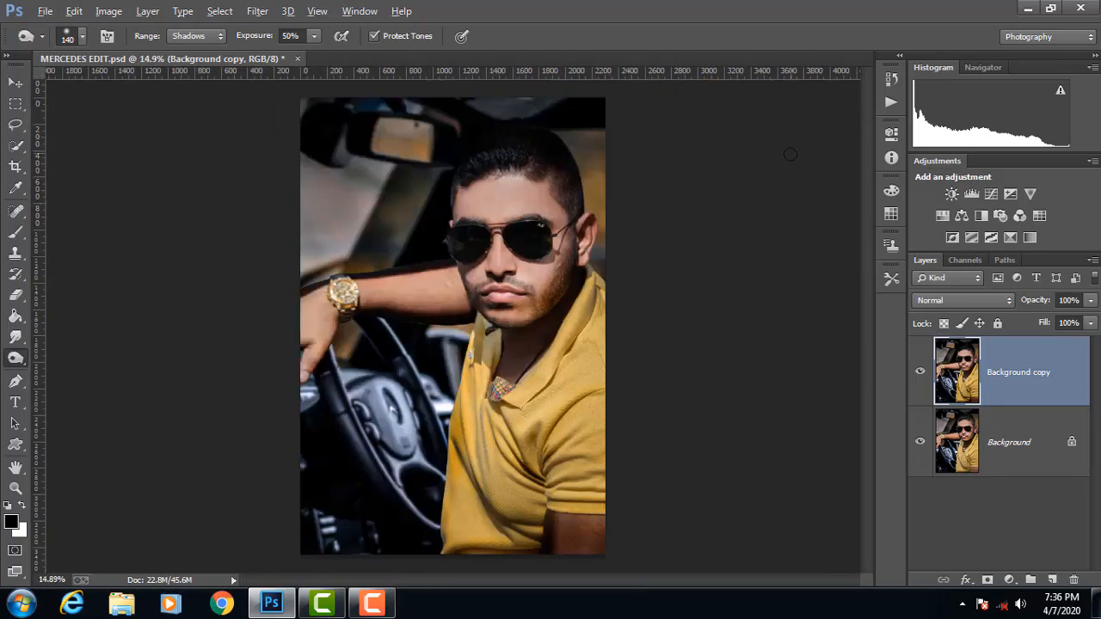
# Step: Burn the shadowed neck area between the bearded jaw and the inner edge of the yellow collar
pyautogui.scroll(3, 535, 344)
pyautogui.scroll(2, 507, 328)
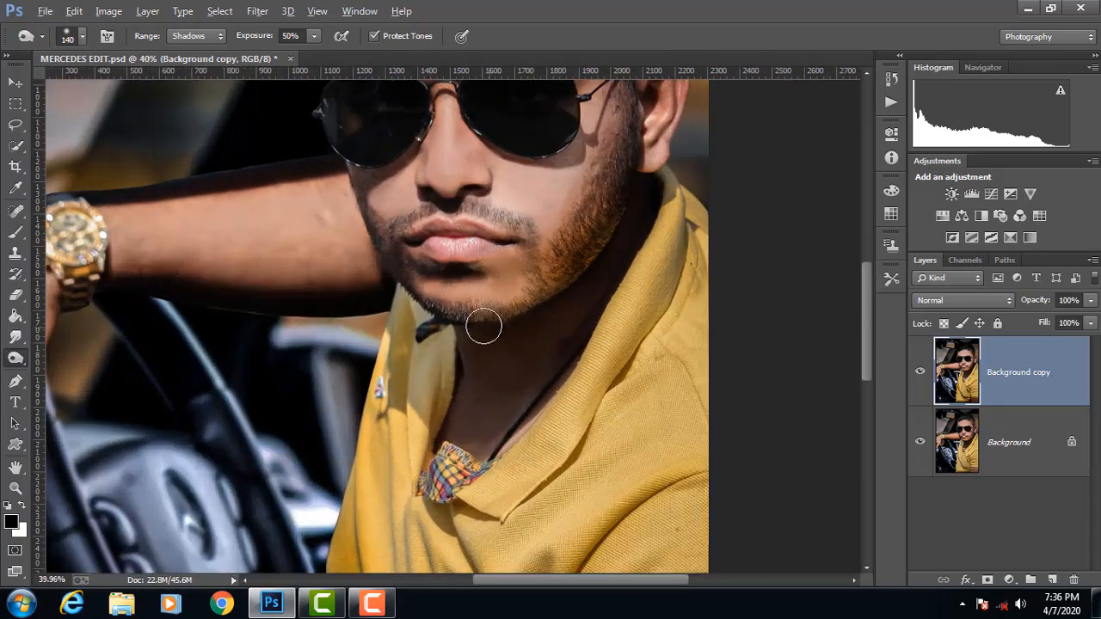
pyautogui.scroll(-2, 710, 186)
pyautogui.scroll(3, 688, 199)
pyautogui.moveTo(674, 208); pyautogui.dragTo(550, 420)
pyautogui.scroll(-3, 657, 196)
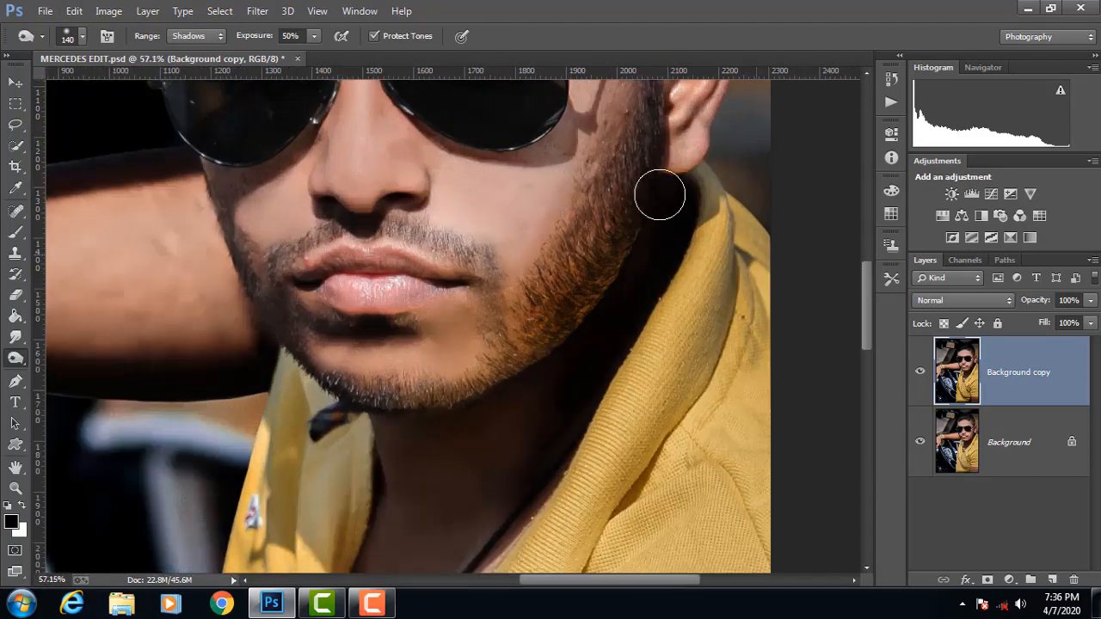
pyautogui.scroll(2, 700, 123)
pyautogui.scroll(-4, 589, 224)
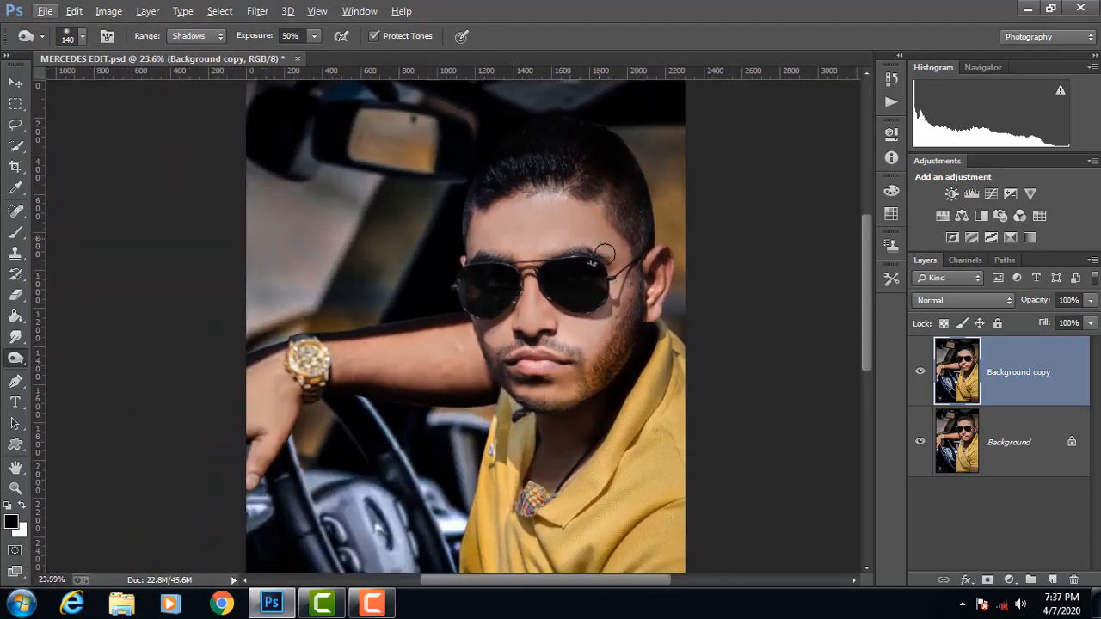
# Step: Compare the image with and without the dodge and burn by toggling the visibility of the Background copy layer
pyautogui.click(921, 372)
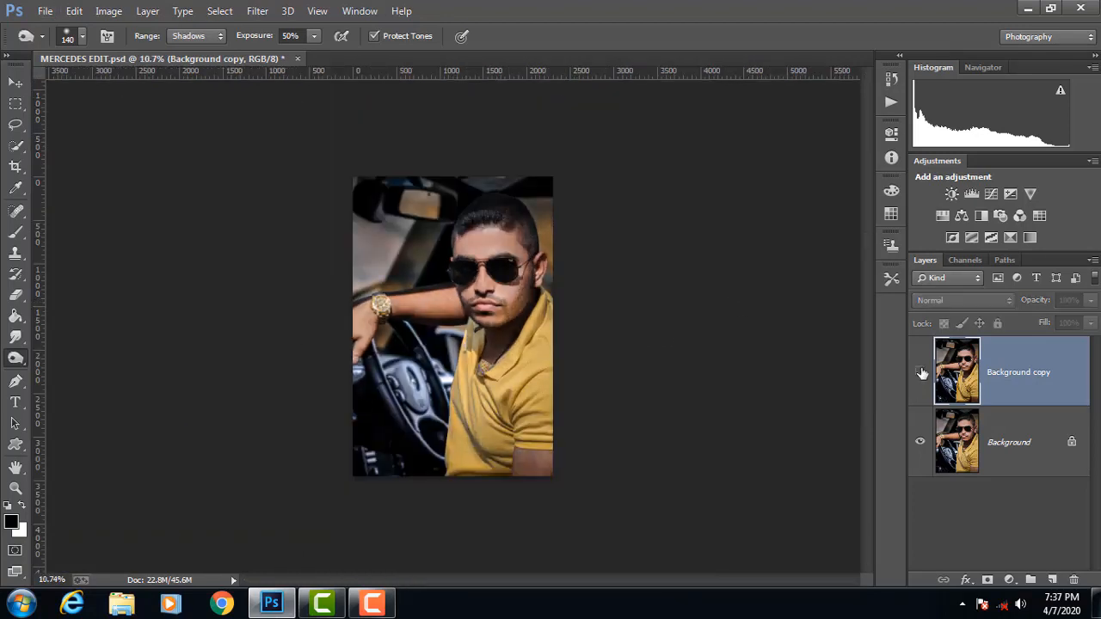
pyautogui.click(920, 373)
pyautogui.click(921, 373)
pyautogui.click(921, 372)
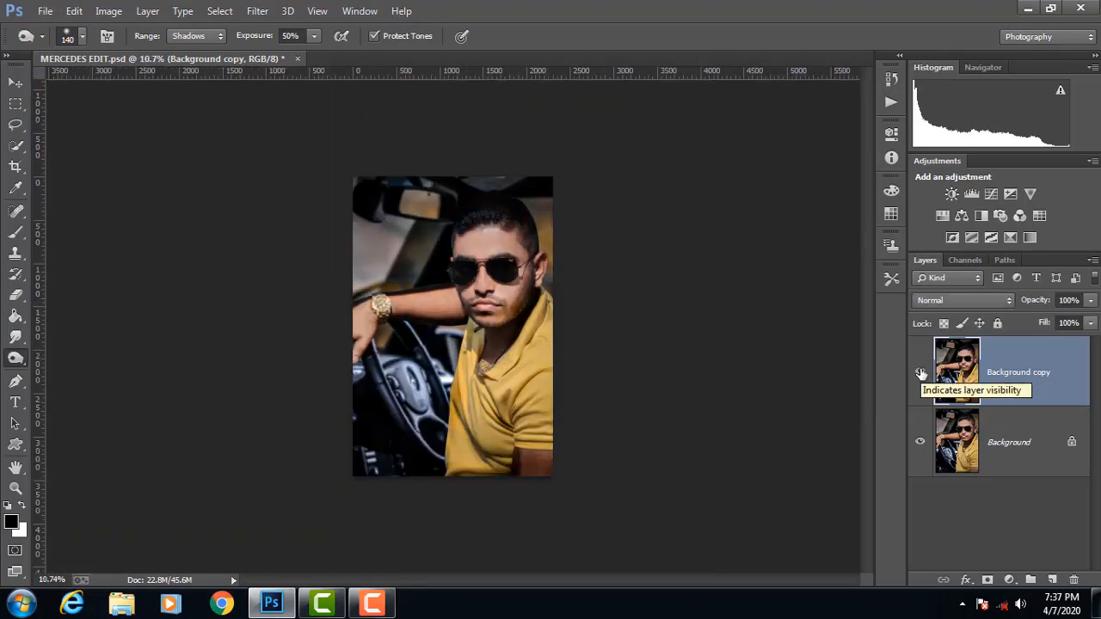
pyautogui.click(921, 373)
pyautogui.click(920, 373)
pyautogui.click(921, 374)
pyautogui.click(921, 373)
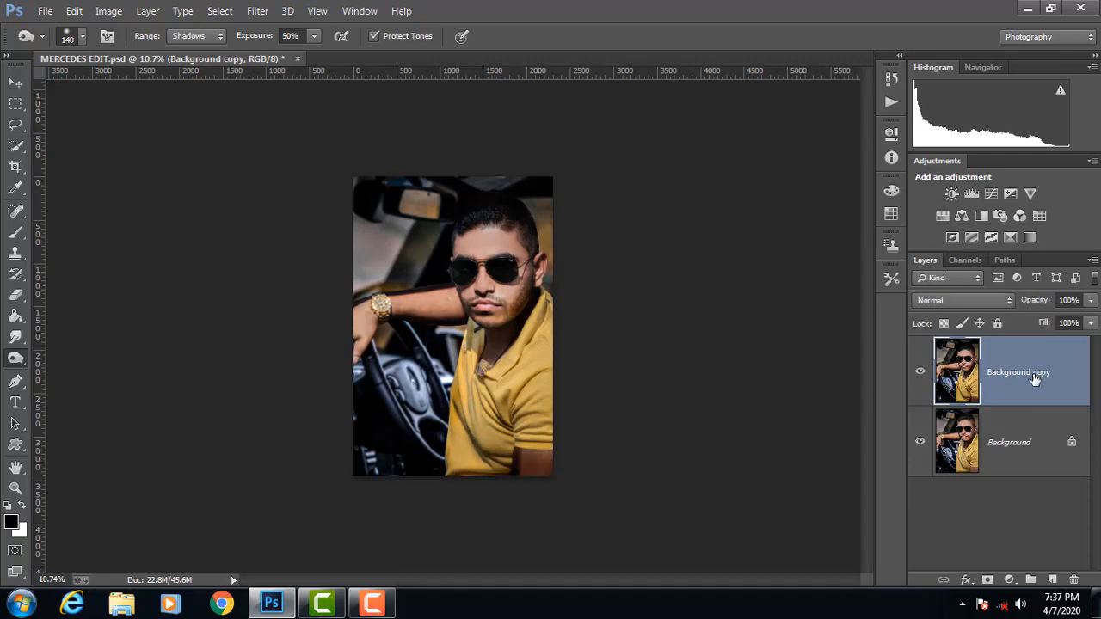
# Step: Flatten the image, duplicate the Background layer and add a Selective Color adjustment layer above the copy
pyautogui.moveTo(1035, 379)
pyautogui.mouseDown()
pyautogui.moveTo(1033, 455)
pyautogui.moveTo(1034, 379)
pyautogui.mouseUp()
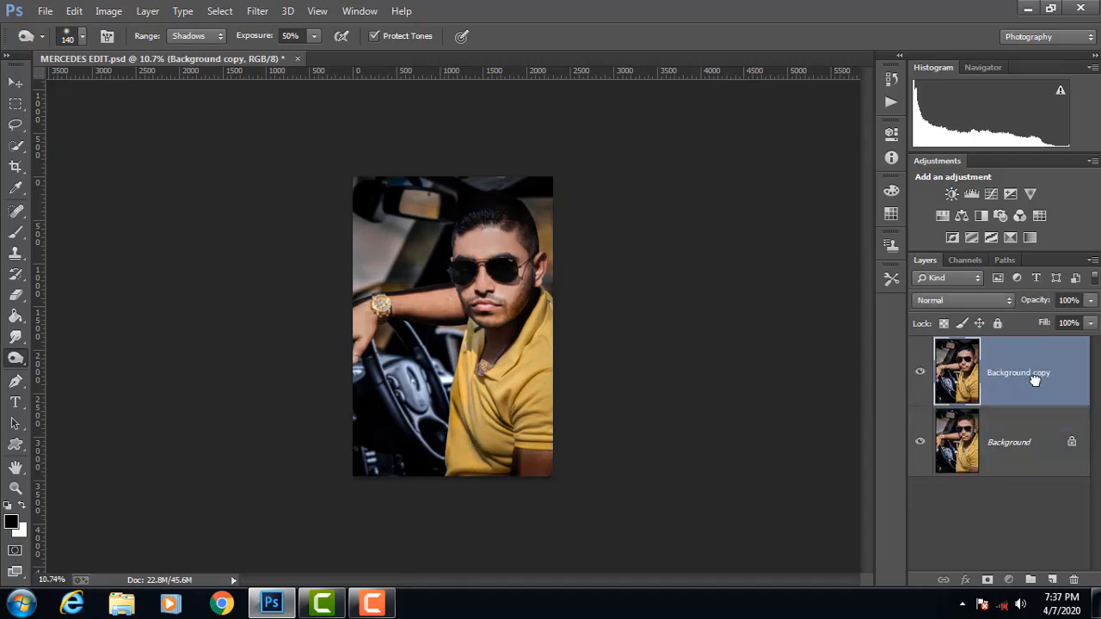
pyautogui.rightClick(1037, 462)
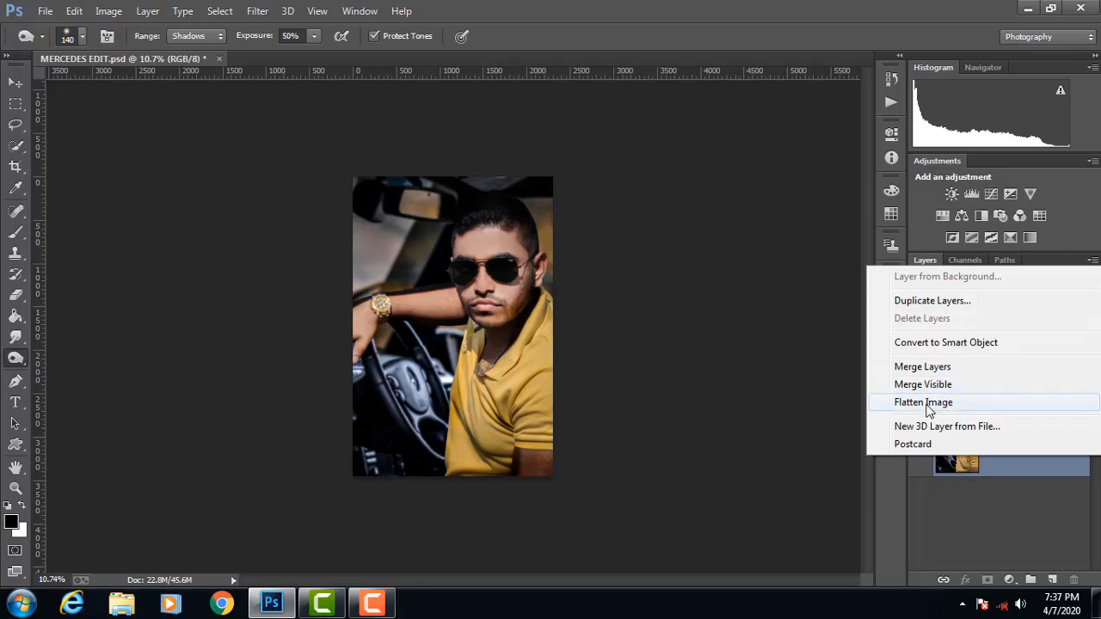
pyautogui.click(923, 402)
pyautogui.moveTo(1033, 406); pyautogui.dragTo(1052, 580)
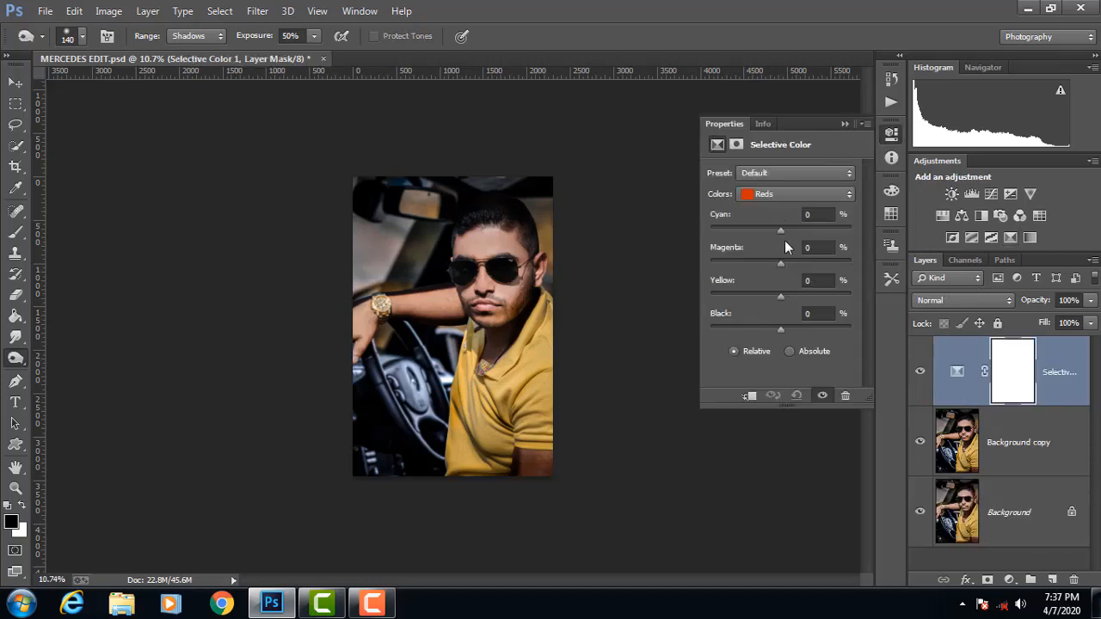
# Step: Adjust the Reds in Selective Color to Magenta -1, Yellow +11 and Black +25, keeping Cyan at 0
pyautogui.moveTo(781, 231); pyautogui.dragTo(733, 240)
pyautogui.moveTo(783, 242); pyautogui.dragTo(817, 265)
pyautogui.moveTo(782, 263); pyautogui.dragTo(807, 294)
pyautogui.moveTo(768, 327); pyautogui.dragTo(798, 331)
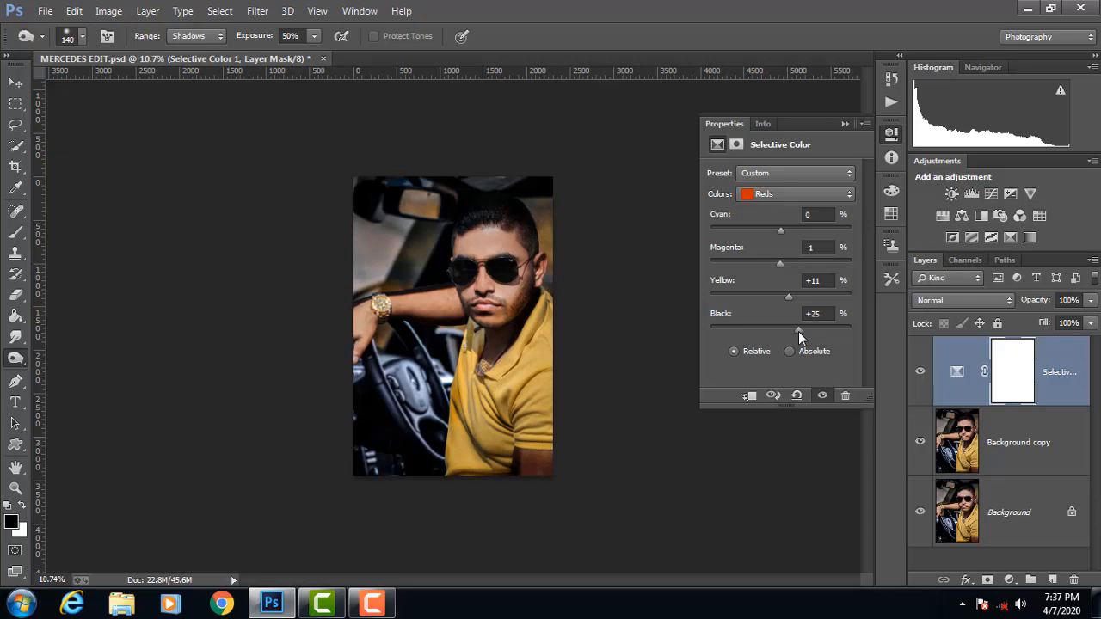
# Step: Adjust the Yellows in Selective Color to Cyan -40, Magenta -16, Yellow -21 and Black -44
pyautogui.click(786, 193)
pyautogui.click(769, 219)
pyautogui.moveTo(806, 293); pyautogui.dragTo(769, 261)
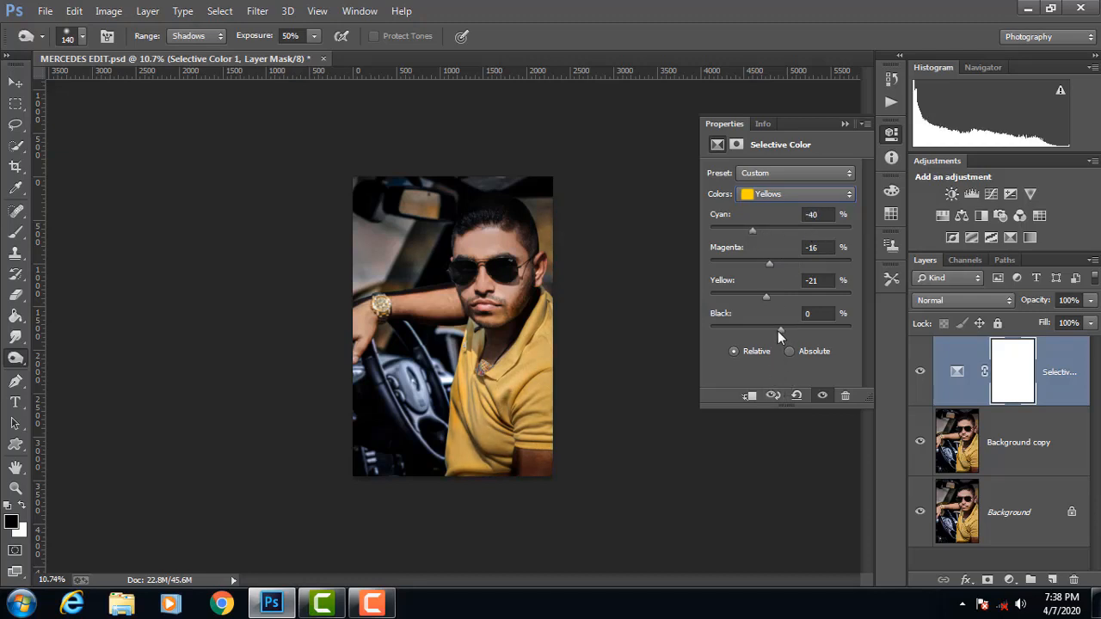
pyautogui.moveTo(756, 329)
pyautogui.mouseDown()
pyautogui.moveTo(768, 329)
pyautogui.moveTo(750, 328)
pyautogui.mouseUp()
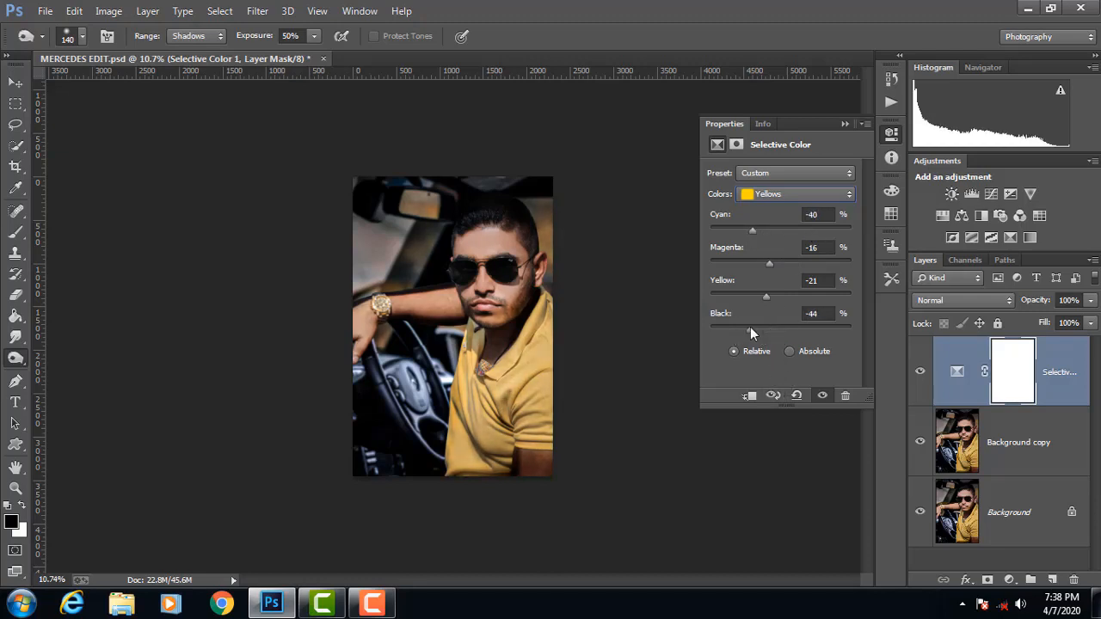
# Step: Adjust the Cyan, Magenta and Yellow amounts for the Greens in Selective Color
pyautogui.click(809, 194)
pyautogui.click(774, 236)
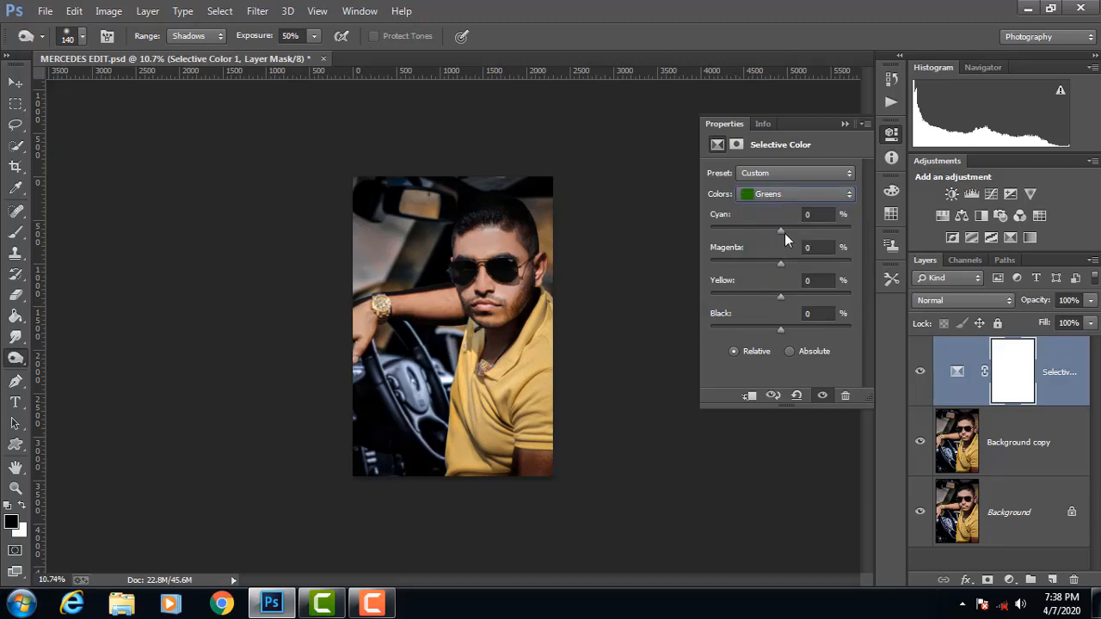
pyautogui.moveTo(759, 238); pyautogui.dragTo(828, 262)
pyautogui.moveTo(780, 298); pyautogui.dragTo(838, 297)
# Step: Adjust the Blacks in Selective Color to Yellow +3 and Black -7
pyautogui.click(781, 195)
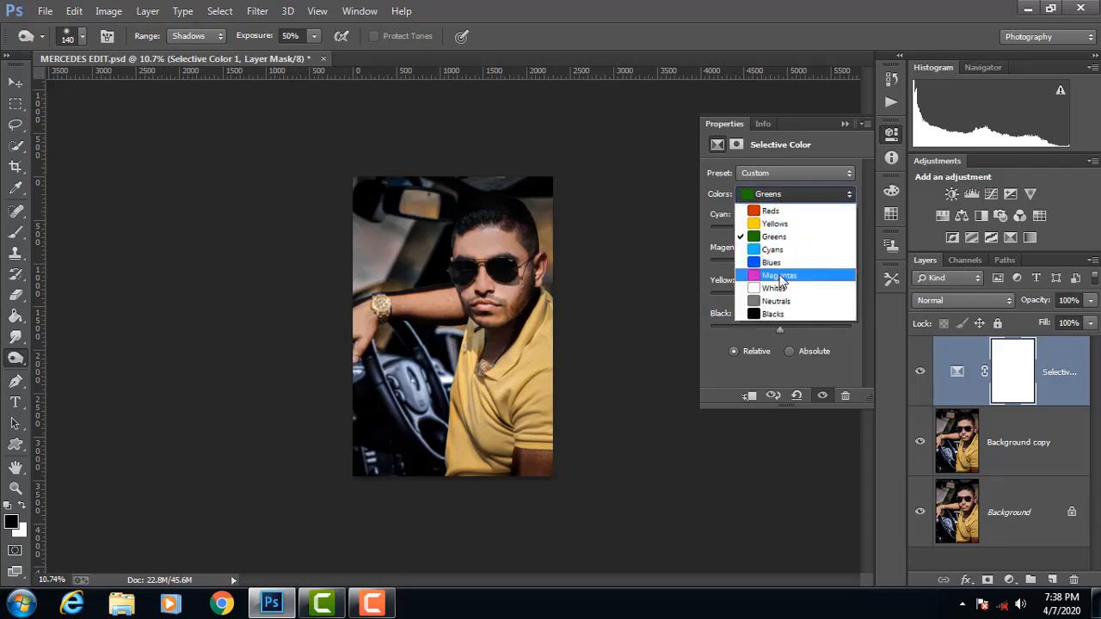
pyautogui.click(775, 314)
pyautogui.moveTo(776, 327); pyautogui.dragTo(781, 298)
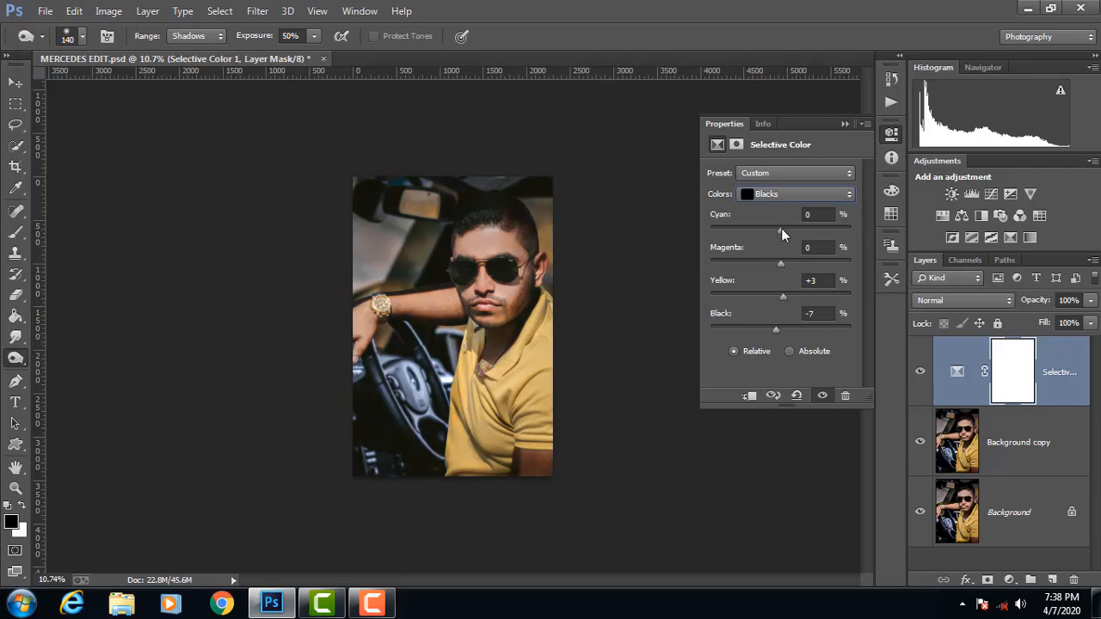
# Step: Adjust the Neutrals to Cyan -2, Magenta -6, Yellow -8 and slightly more Black, and close the Selective Color settings
pyautogui.click(781, 196)
pyautogui.click(778, 301)
pyautogui.moveTo(783, 230); pyautogui.dragTo(778, 298)
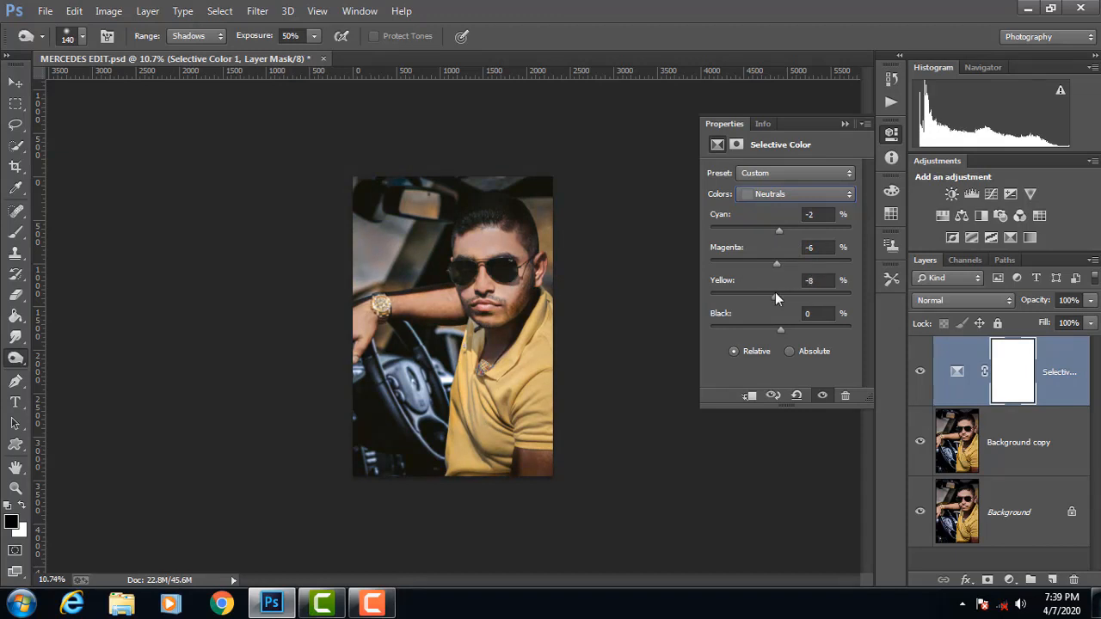
pyautogui.moveTo(781, 328); pyautogui.dragTo(784, 327)
pyautogui.click(784, 194)
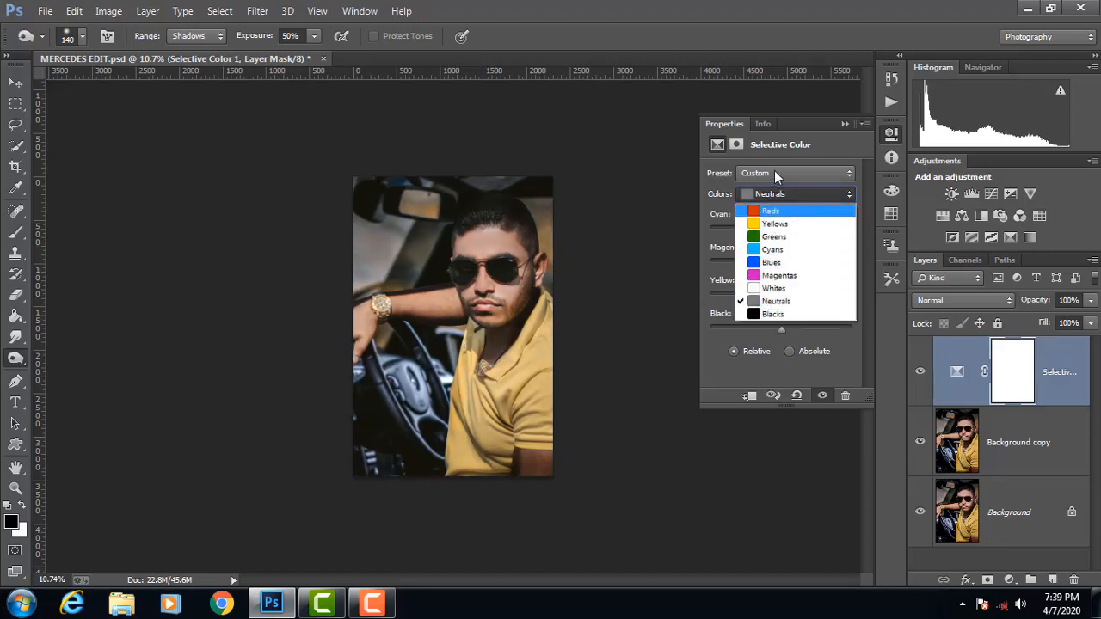
pyautogui.click(798, 167)
pyautogui.click(847, 126)
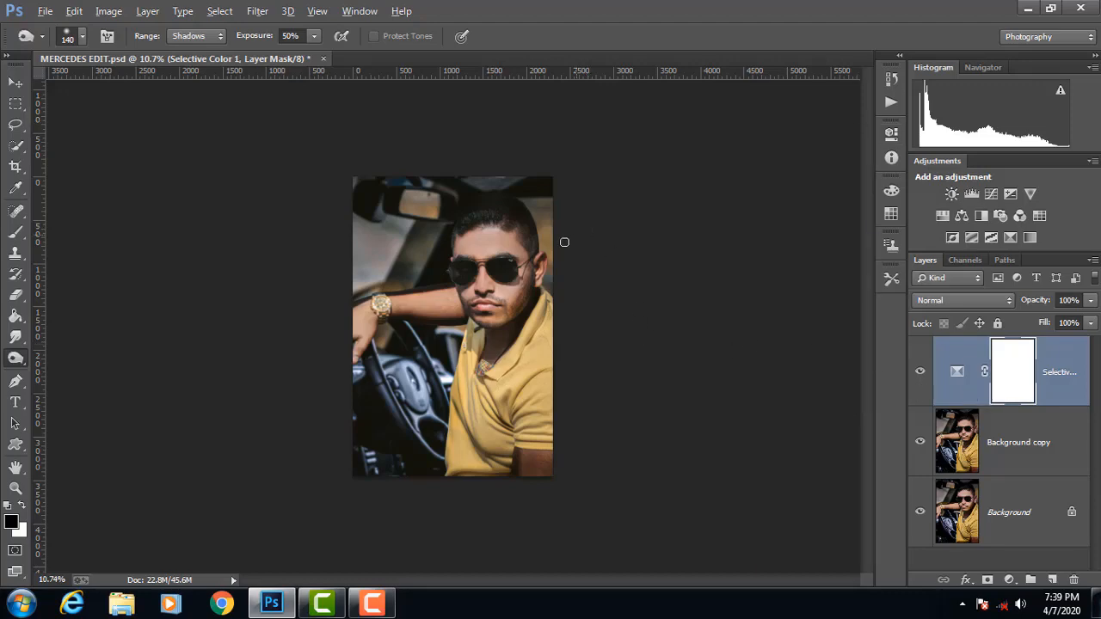
# Step: Inspect the face and shirt and compare the image with and without the Selective Color adjustment
pyautogui.scroll(5, 564, 242)
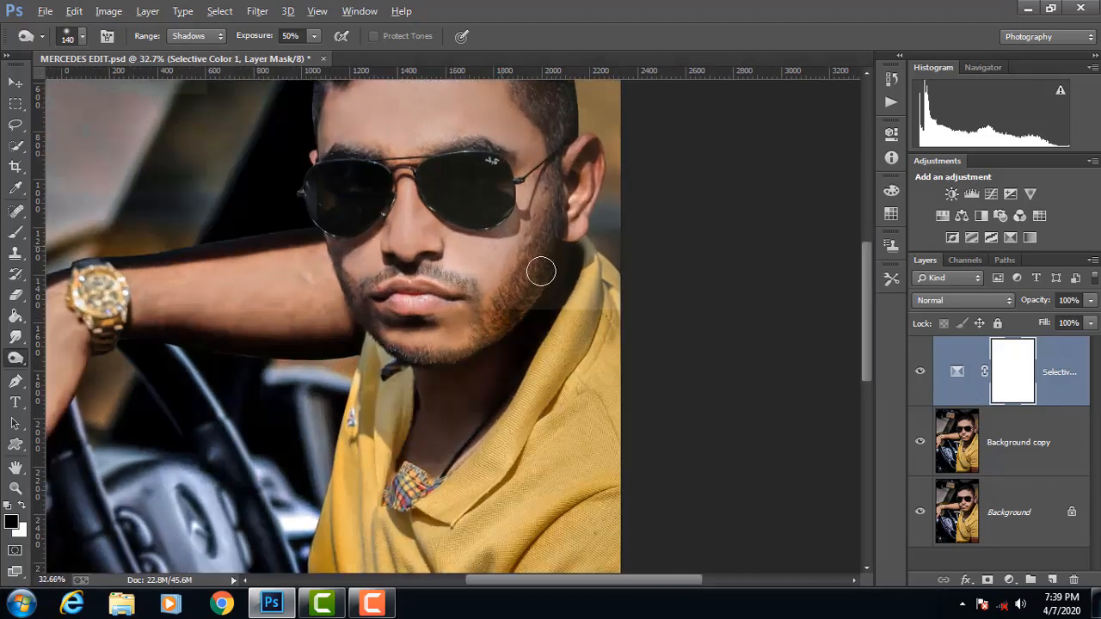
pyautogui.scroll(1, 568, 263)
pyautogui.scroll(-3, 606, 266)
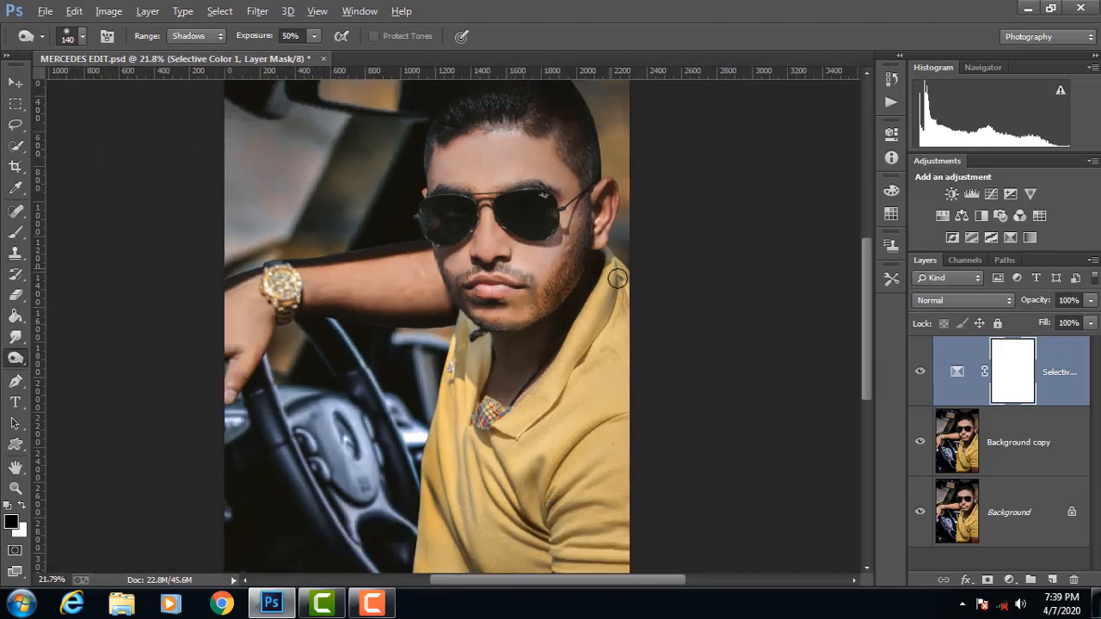
pyautogui.scroll(-1, 732, 327)
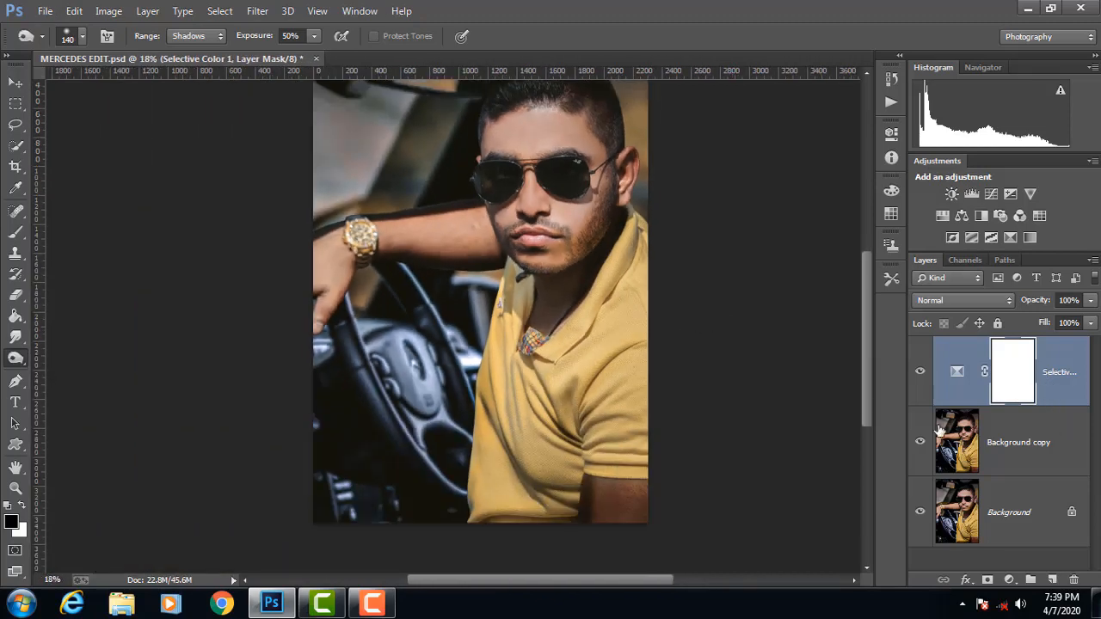
pyautogui.click(920, 372)
pyautogui.click(920, 372)
pyautogui.click(920, 371)
pyautogui.click(919, 372)
pyautogui.click(921, 372)
pyautogui.click(920, 372)
# Step: Remove the Background copy layer and open the Background layer in the Camera Raw filter
pyautogui.click(1021, 438)
pyautogui.press('Delete')
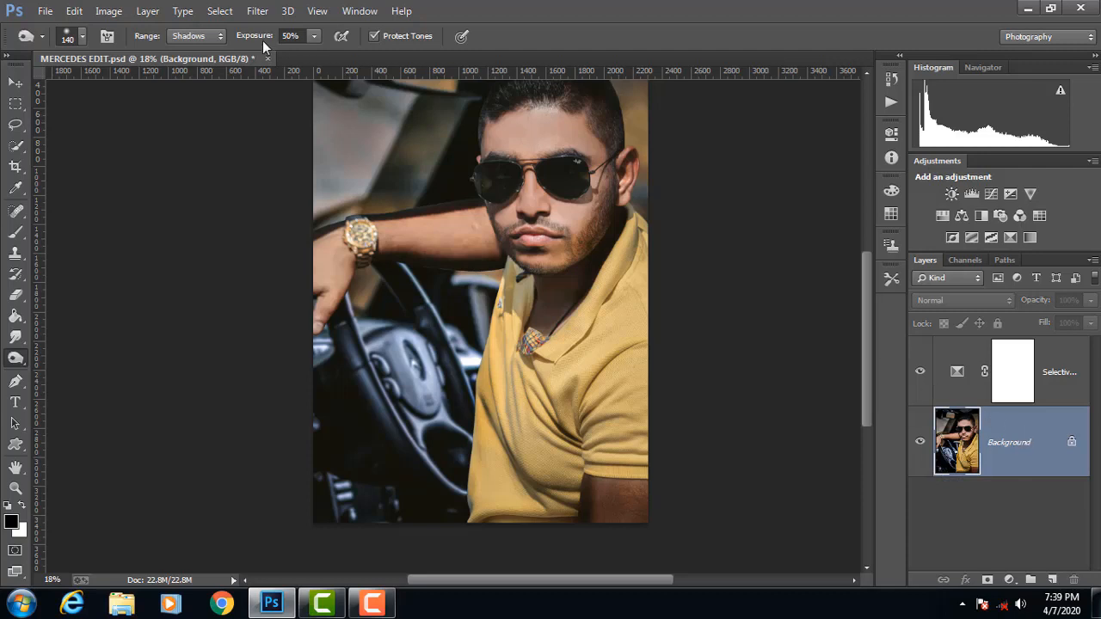
pyautogui.click(257, 10)
pyautogui.moveTo(301, 295)
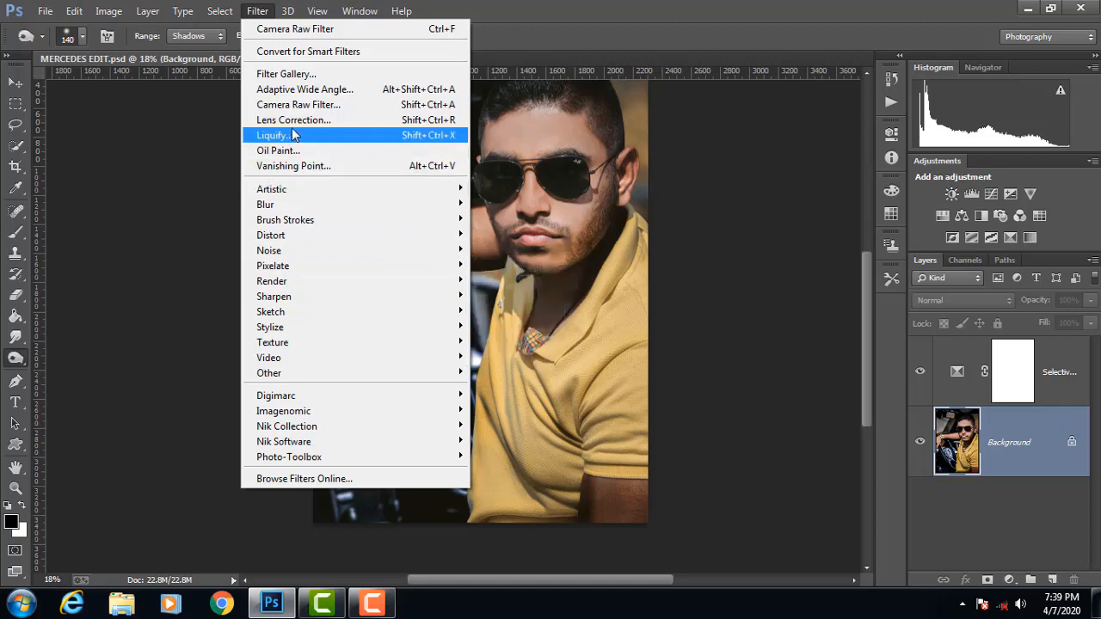
pyautogui.click(292, 104)
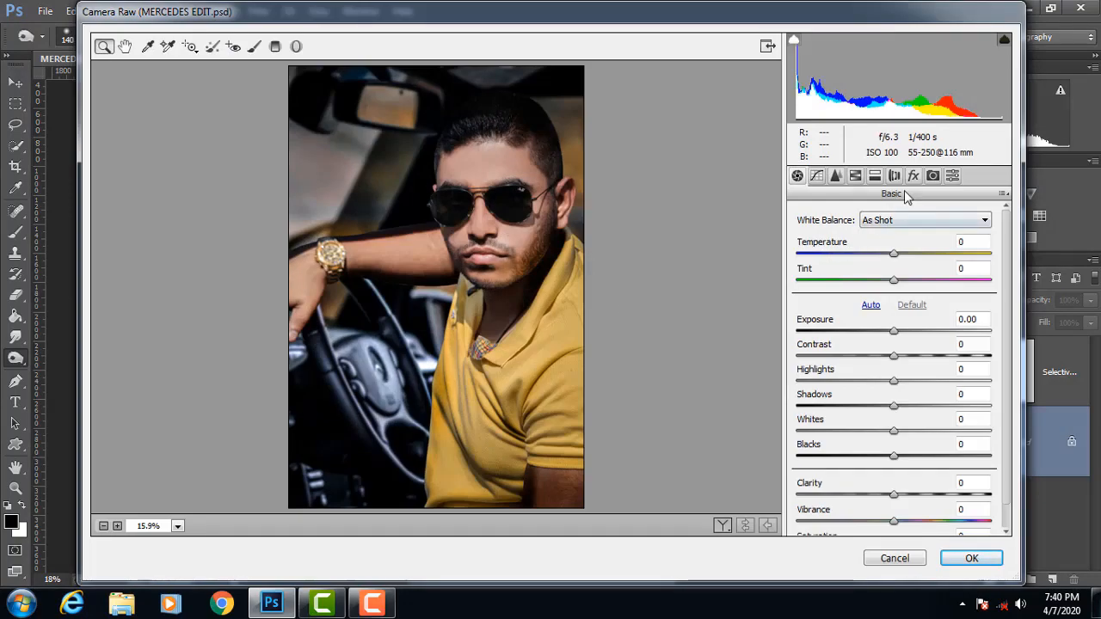
# Step: Set the sharpening amount to 78 and the luminance noise reduction to 69
pyautogui.click(835, 176)
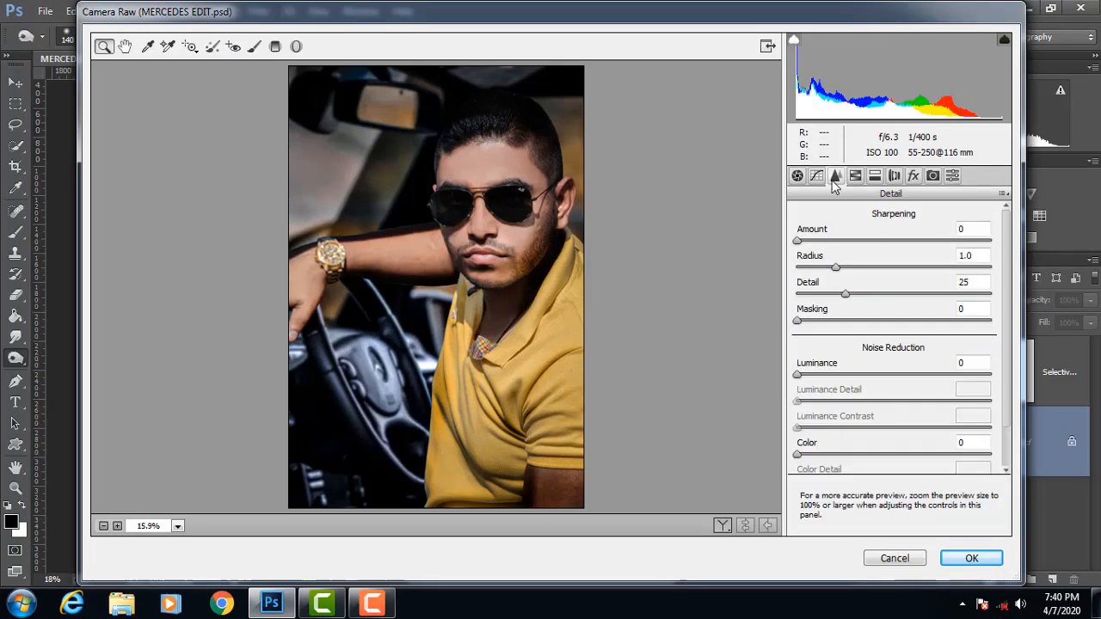
pyautogui.moveTo(797, 241); pyautogui.dragTo(897, 246)
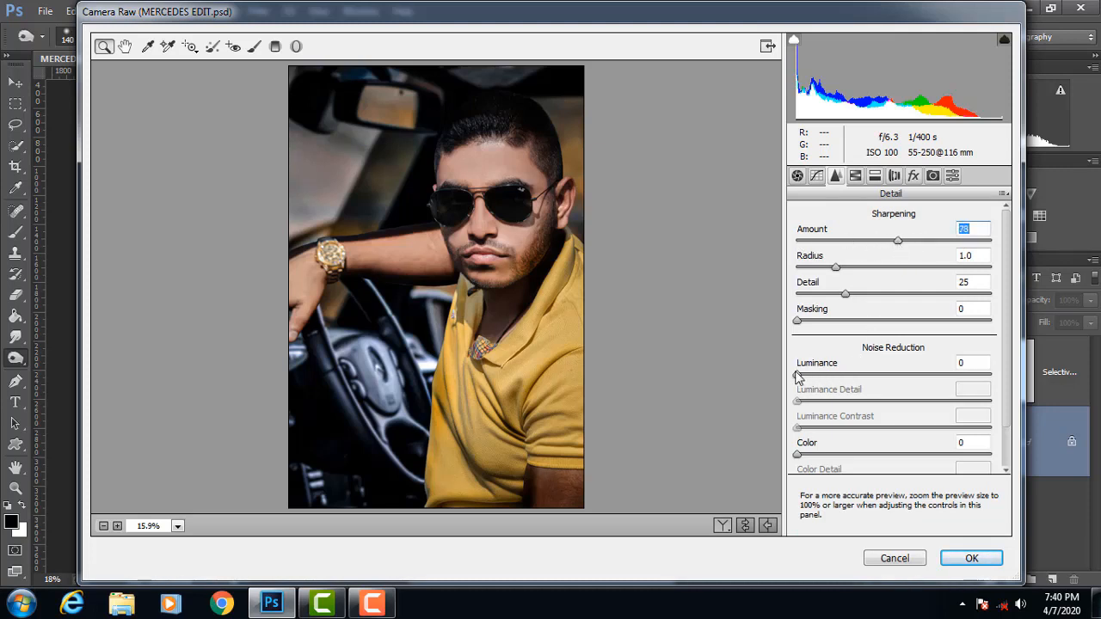
pyautogui.moveTo(799, 375); pyautogui.dragTo(931, 372)
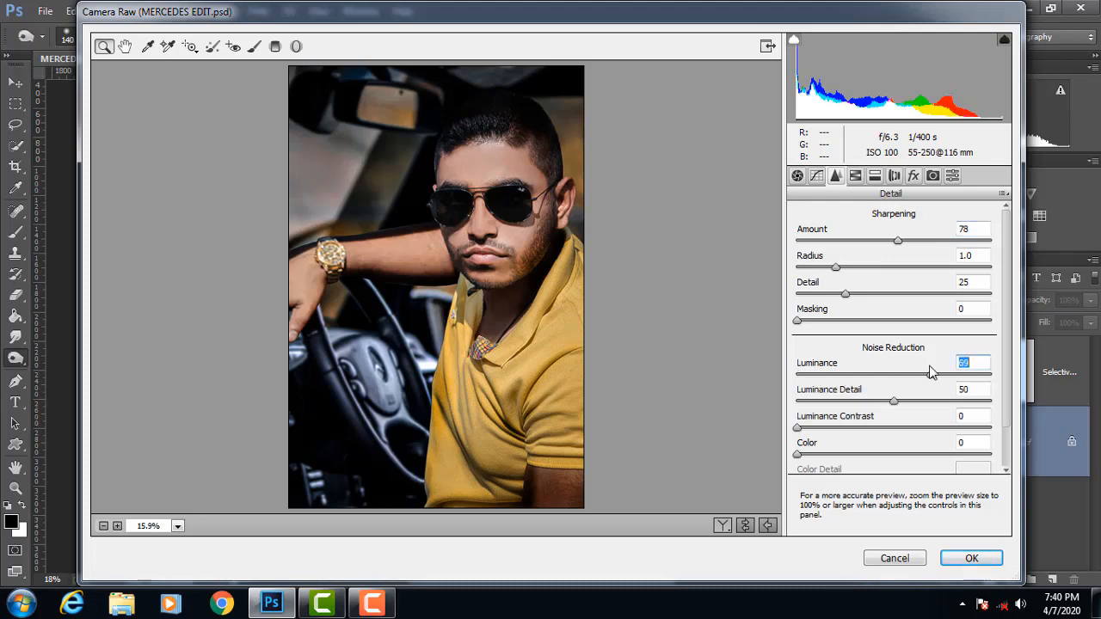
# Step: Check the skin detail on the forehead and face at 66.7% and lower the luminance noise reduction to 38
pyautogui.click(483, 175)
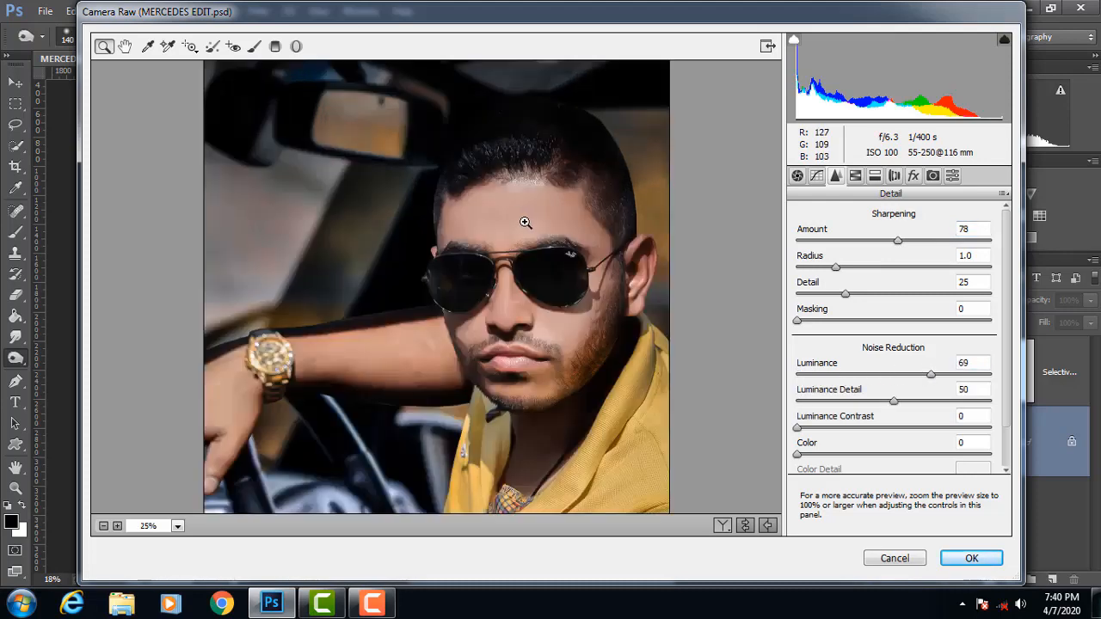
pyautogui.click(542, 206)
pyautogui.click(578, 217)
pyautogui.click(578, 216)
pyautogui.scroll(-6, 597, 398)
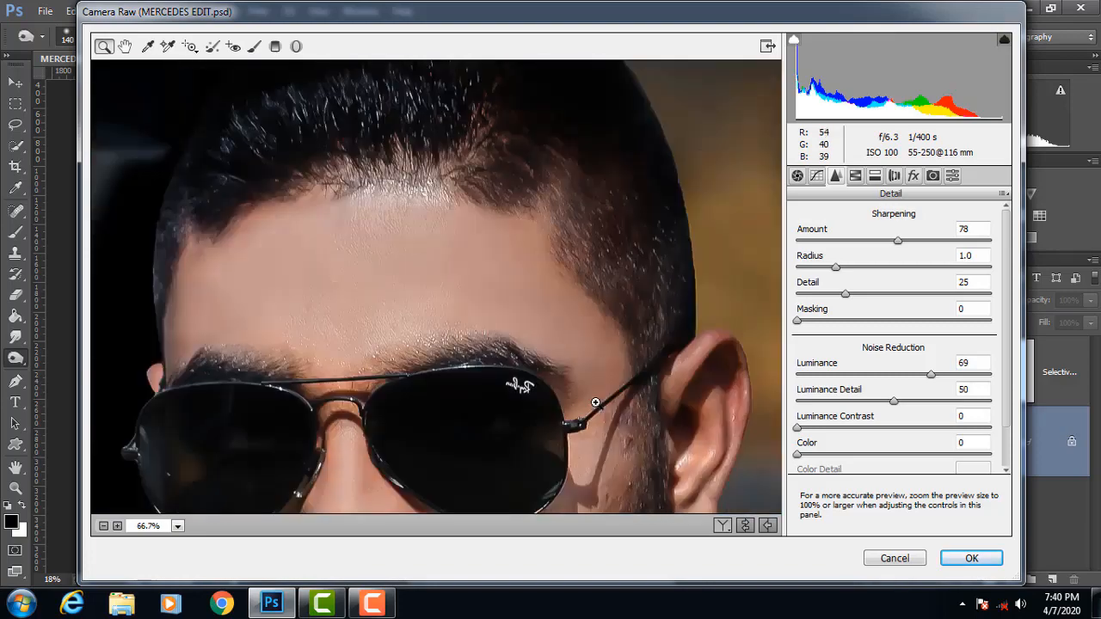
pyautogui.scroll(3, 599, 403)
pyautogui.scroll(3, 599, 402)
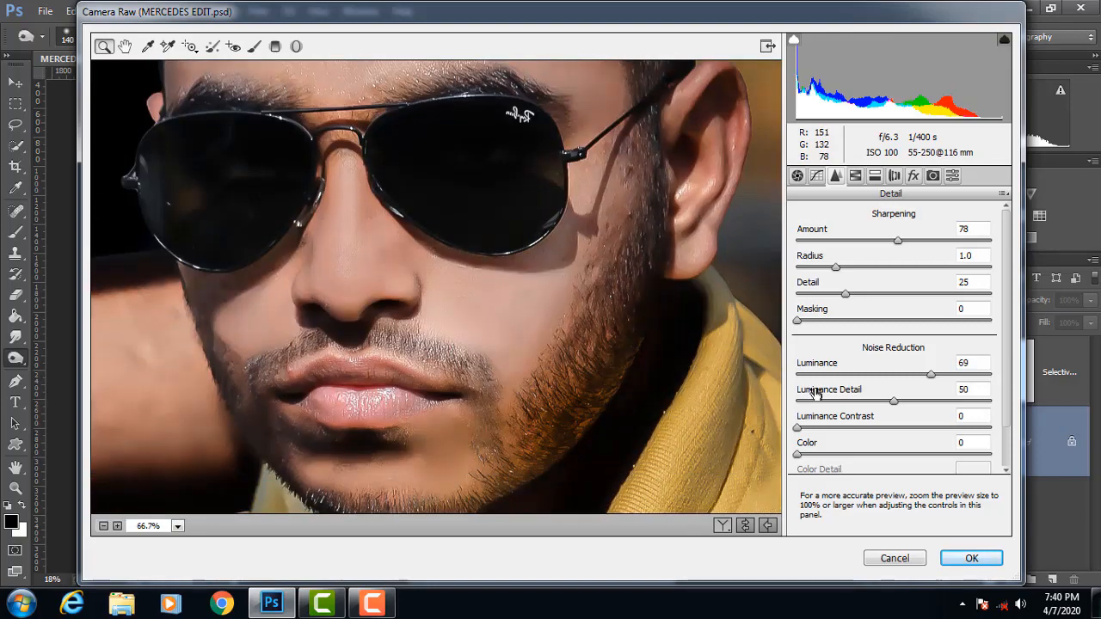
pyautogui.moveTo(932, 376); pyautogui.dragTo(872, 378)
pyautogui.scroll(-2, 985, 378)
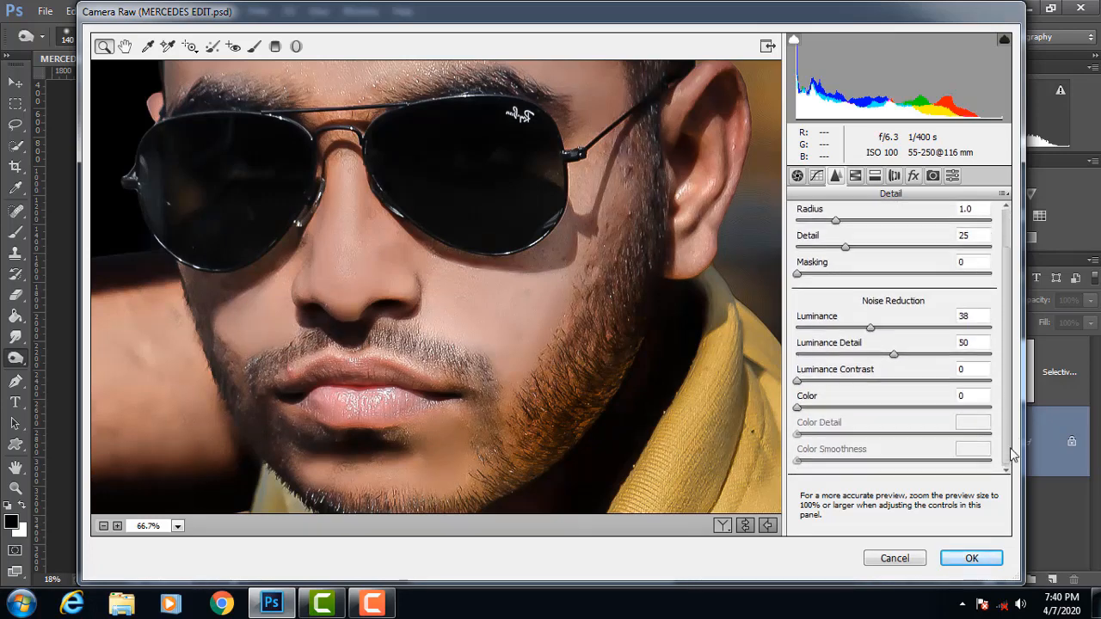
# Step: Add grain with an amount of 14 and review the effect on the whole portrait
pyautogui.click(934, 177)
pyautogui.click(896, 177)
pyautogui.click(912, 177)
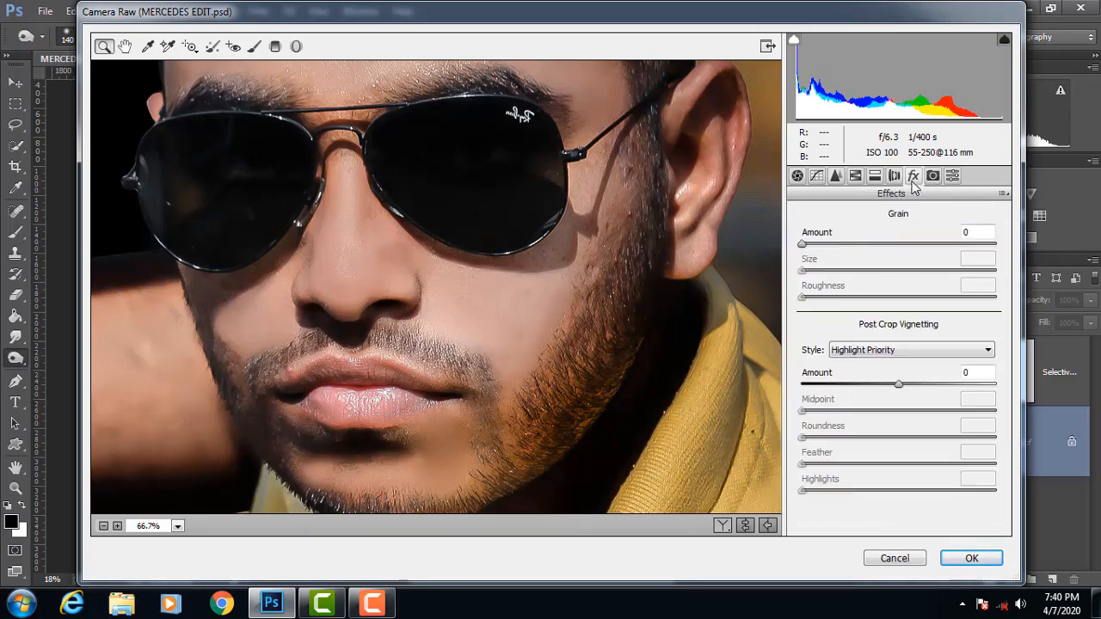
pyautogui.moveTo(812, 247)
pyautogui.mouseDown()
pyautogui.moveTo(871, 249)
pyautogui.moveTo(831, 246)
pyautogui.mouseUp()
pyautogui.keyDown('alt'); pyautogui.click(669, 267); pyautogui.keyUp('alt')
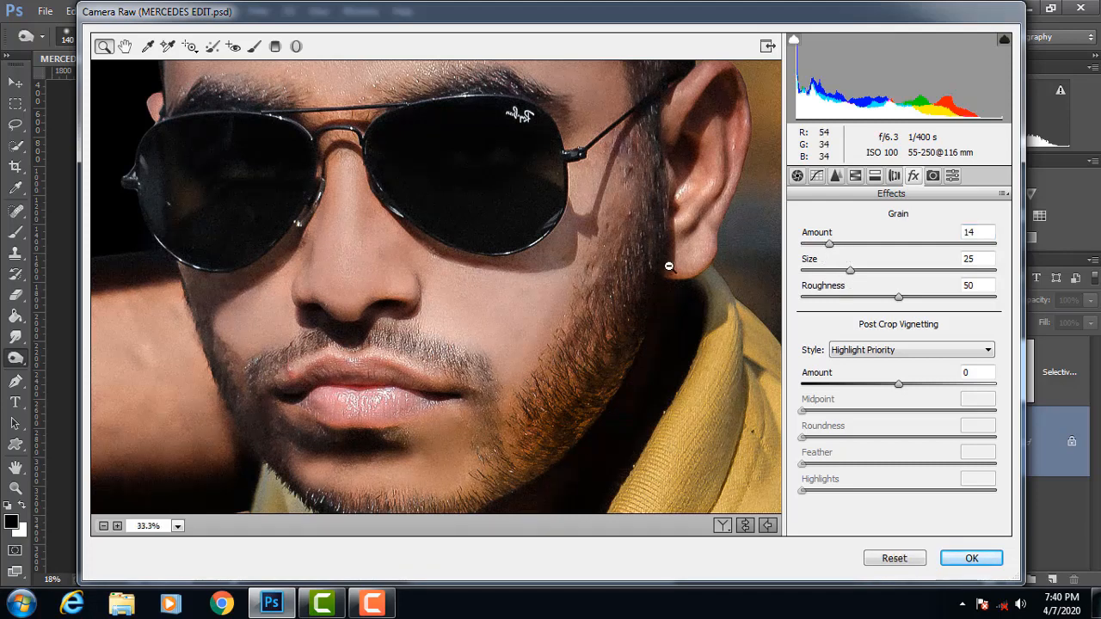
pyautogui.keyDown('alt'); pyautogui.click(669, 267); pyautogui.keyUp('alt')
pyautogui.keyDown('alt'); pyautogui.click(669, 266); pyautogui.keyUp('alt')
pyautogui.keyDown('alt'); pyautogui.click(669, 267); pyautogui.keyUp('alt')
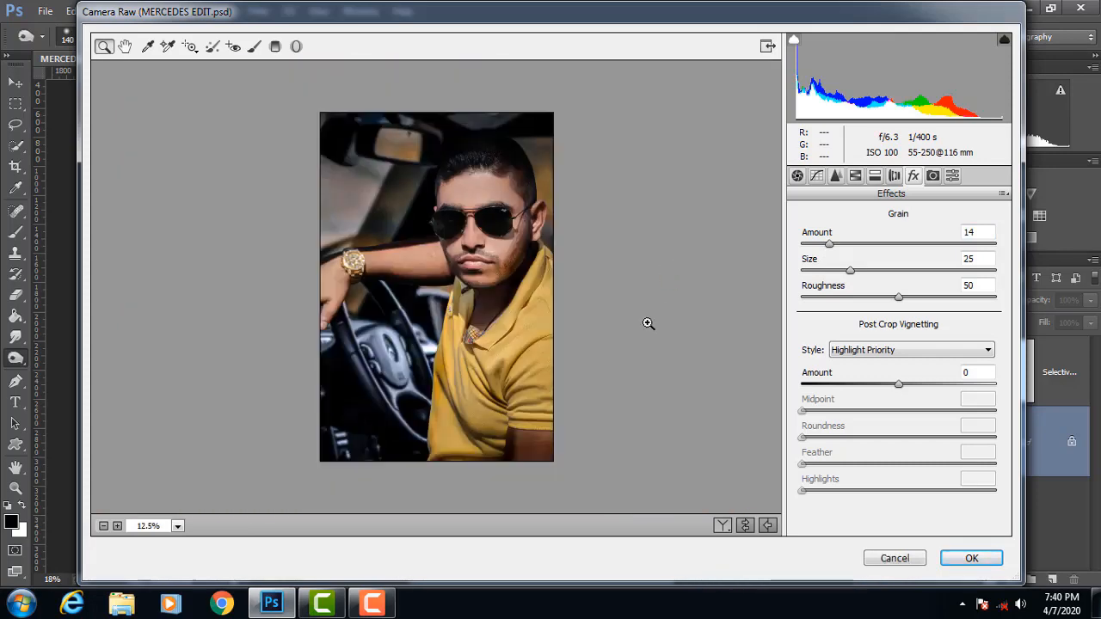
# Step: Set the grain amount to 22, size to 15 and roughness to 23, and apply the Camera Raw filter
pyautogui.press('alt')
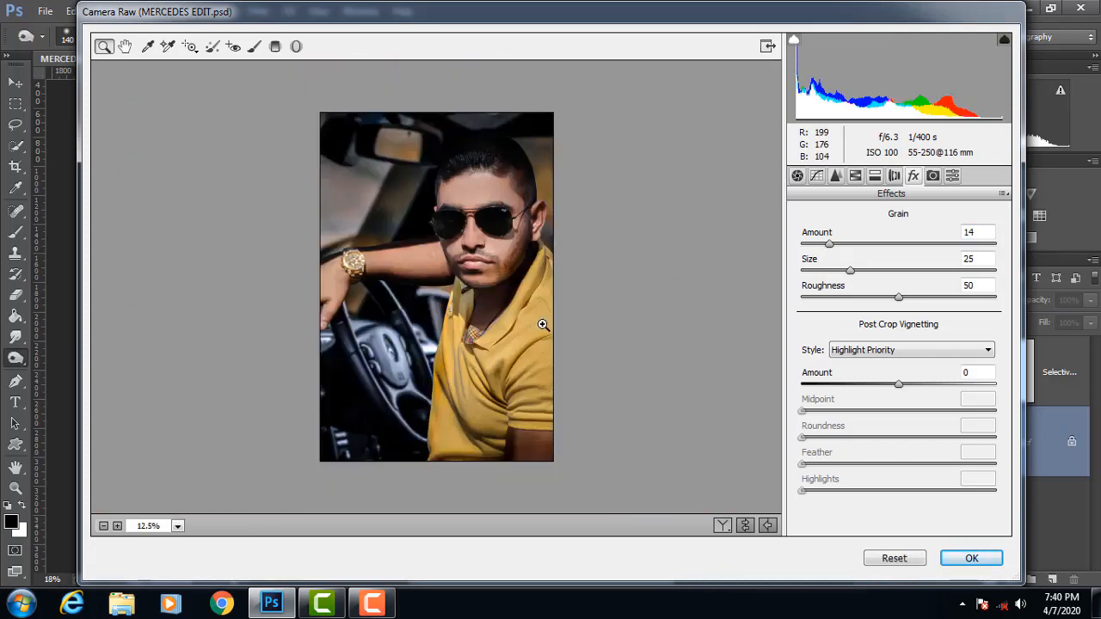
pyautogui.click(634, 327)
pyautogui.click(634, 327)
pyautogui.click(634, 332)
pyautogui.click(634, 332)
pyautogui.press('alt')
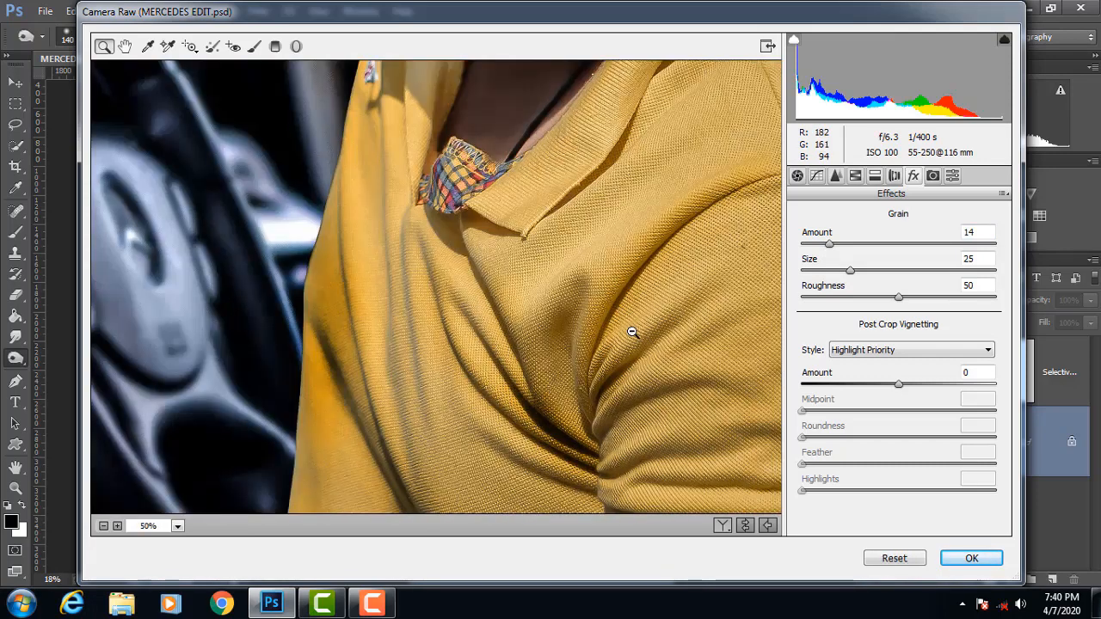
pyautogui.keyDown('alt'); pyautogui.click(633, 332); pyautogui.keyUp('alt')
pyautogui.keyDown('alt'); pyautogui.click(633, 332); pyautogui.keyUp('alt')
pyautogui.keyDown('alt'); pyautogui.click(632, 332); pyautogui.keyUp('alt')
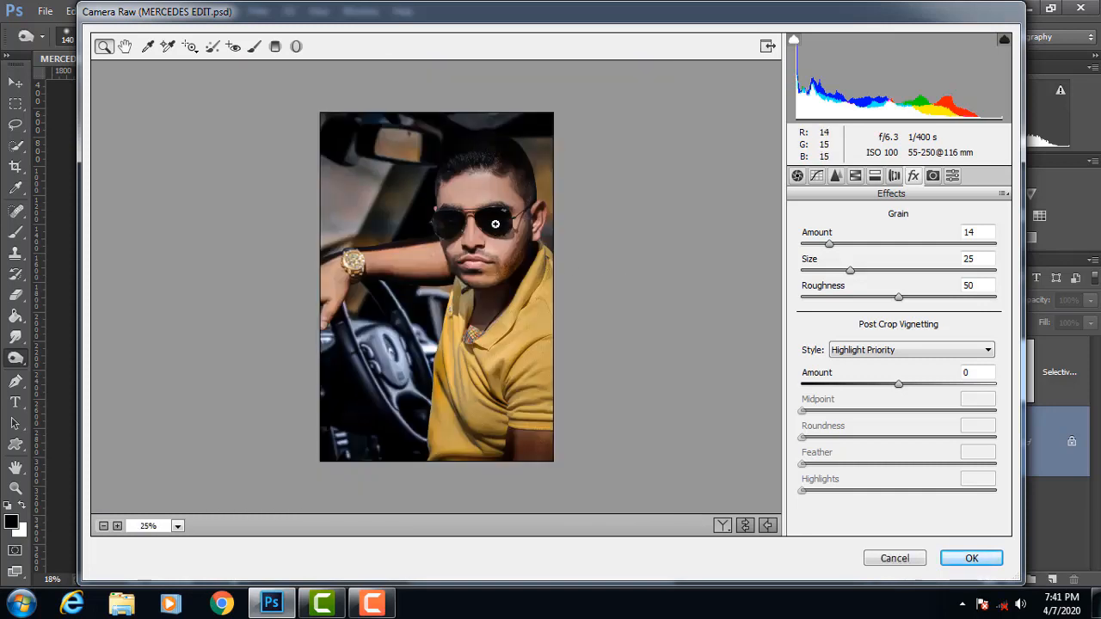
pyautogui.click(495, 223)
pyautogui.moveTo(897, 298); pyautogui.dragTo(846, 248)
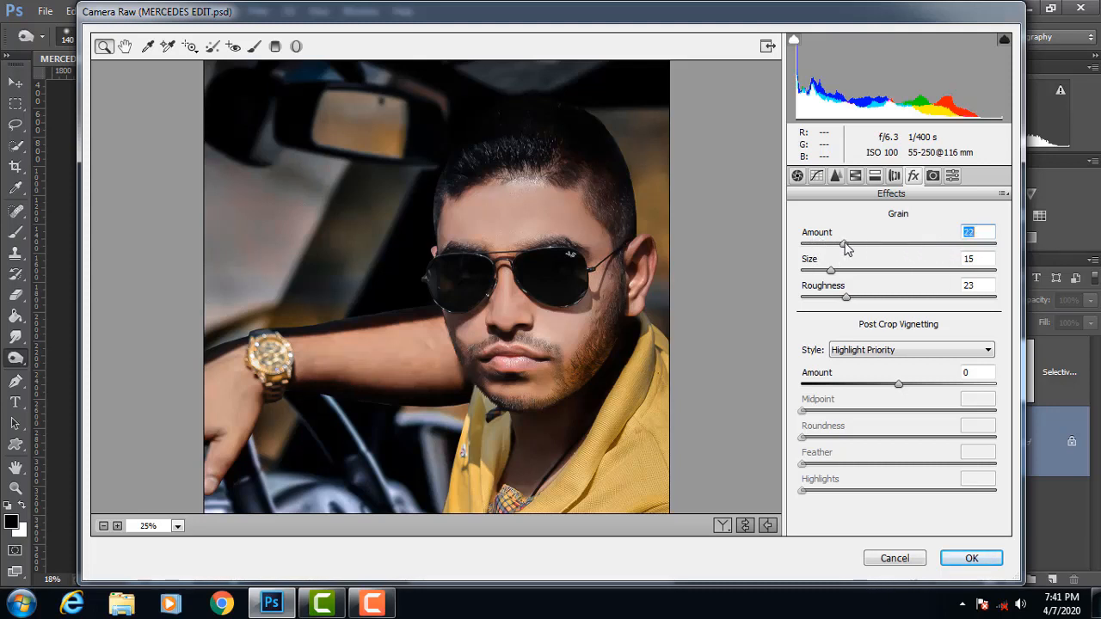
pyautogui.click(971, 558)
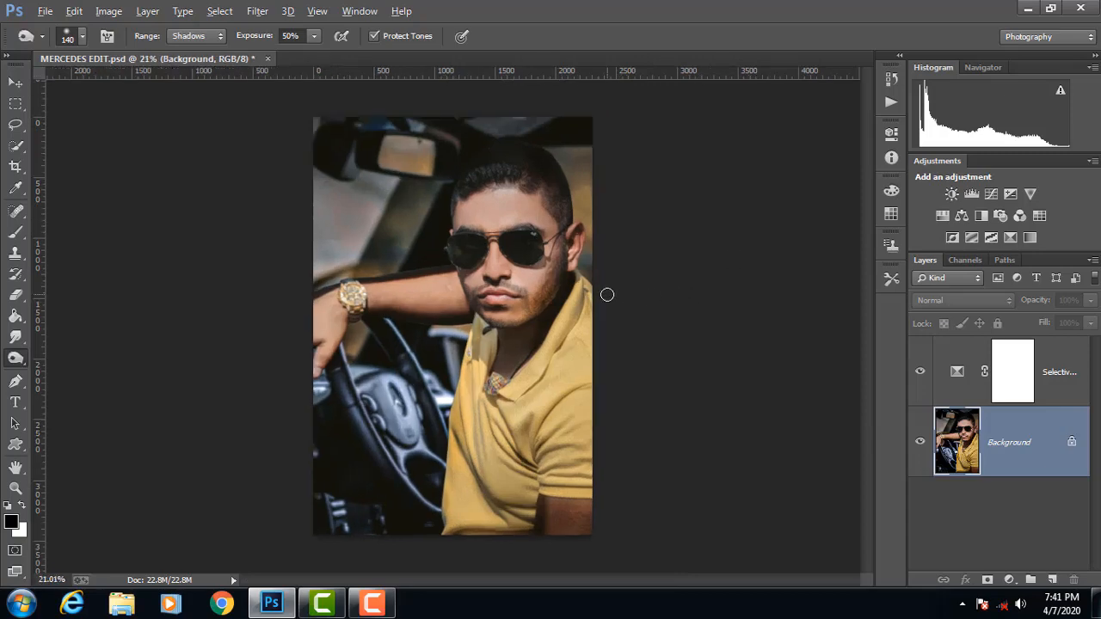
# Step: Examine the finished portrait up close and as a whole, checking the face, arm and watch
pyautogui.scroll(4, 607, 295)
pyautogui.scroll(3, 818, 321)
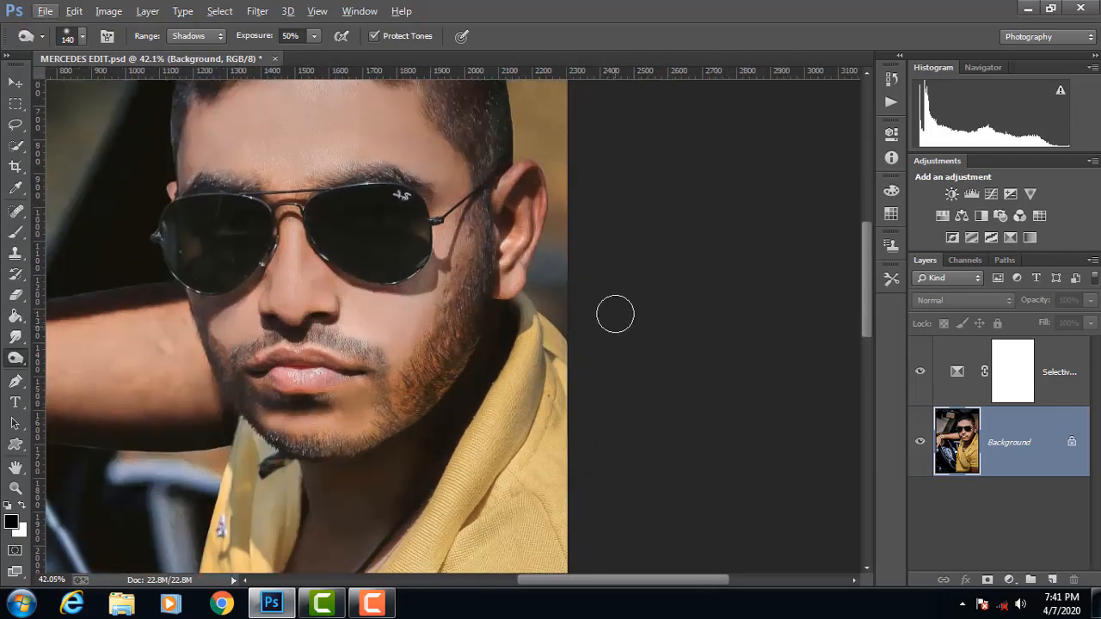
pyautogui.scroll(2, 614, 313)
pyautogui.scroll(-4, 290, 312)
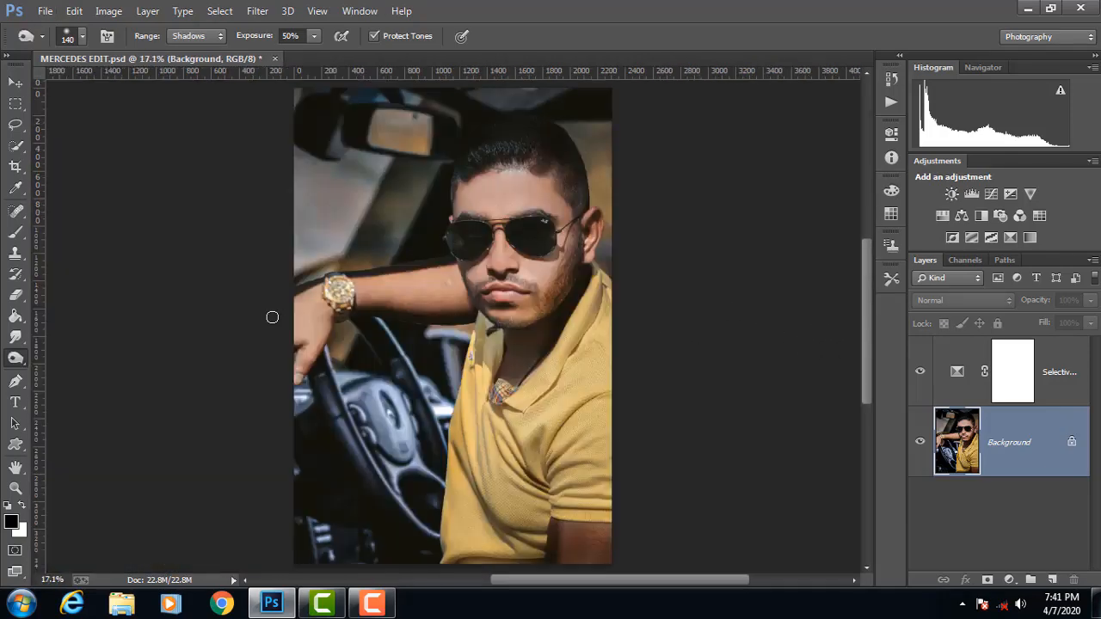
pyautogui.scroll(5, 362, 281)
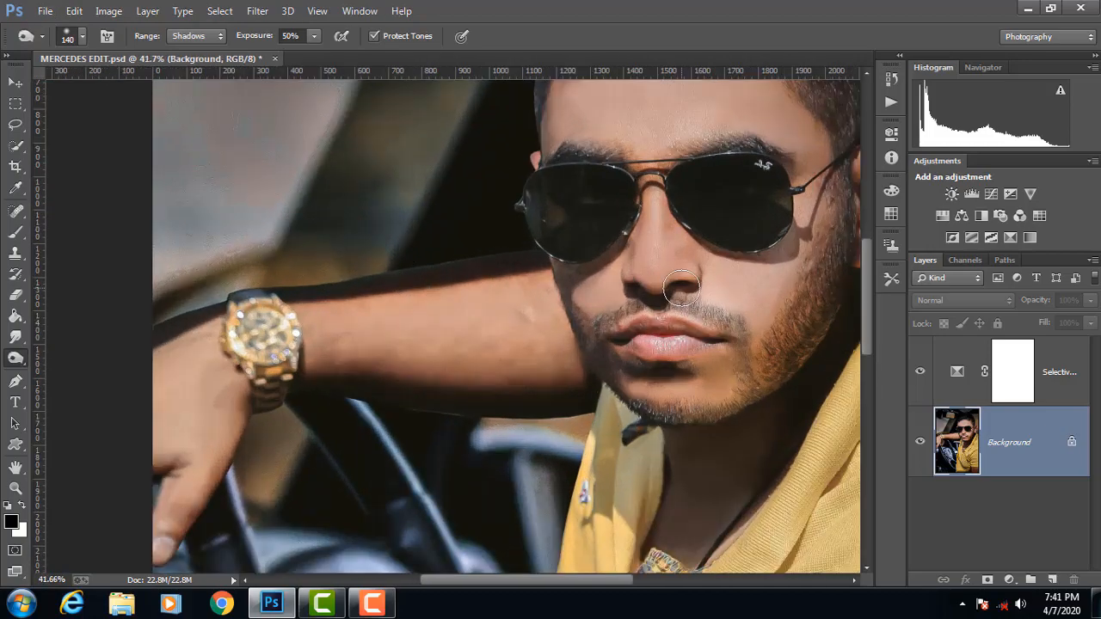
pyautogui.scroll(2, 683, 290)
pyautogui.scroll(2, 683, 290)
pyautogui.scroll(-2, 685, 287)
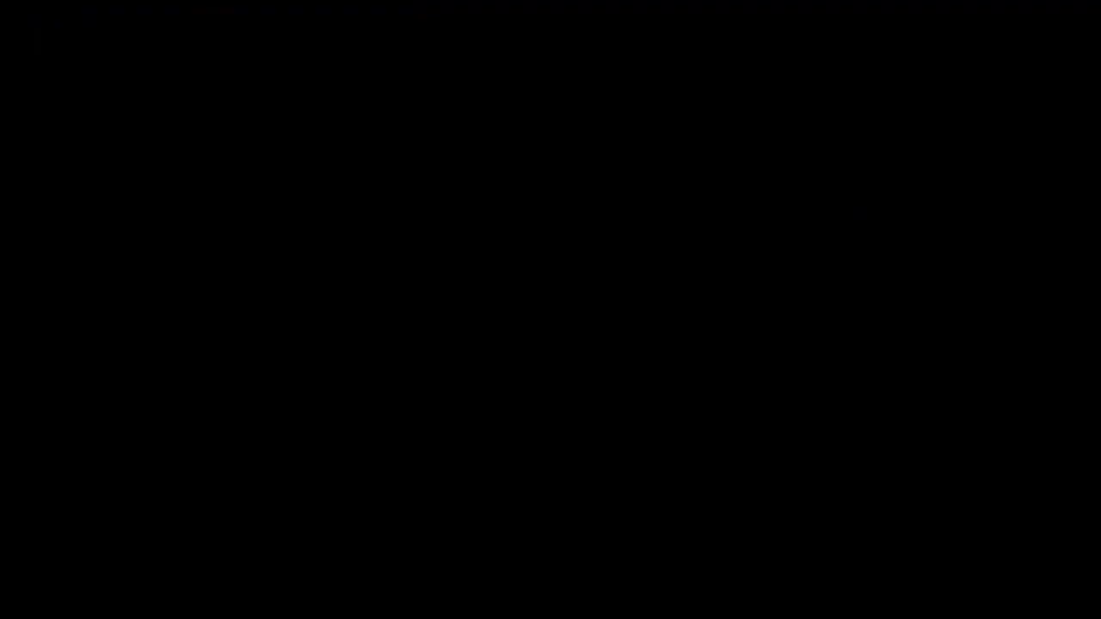